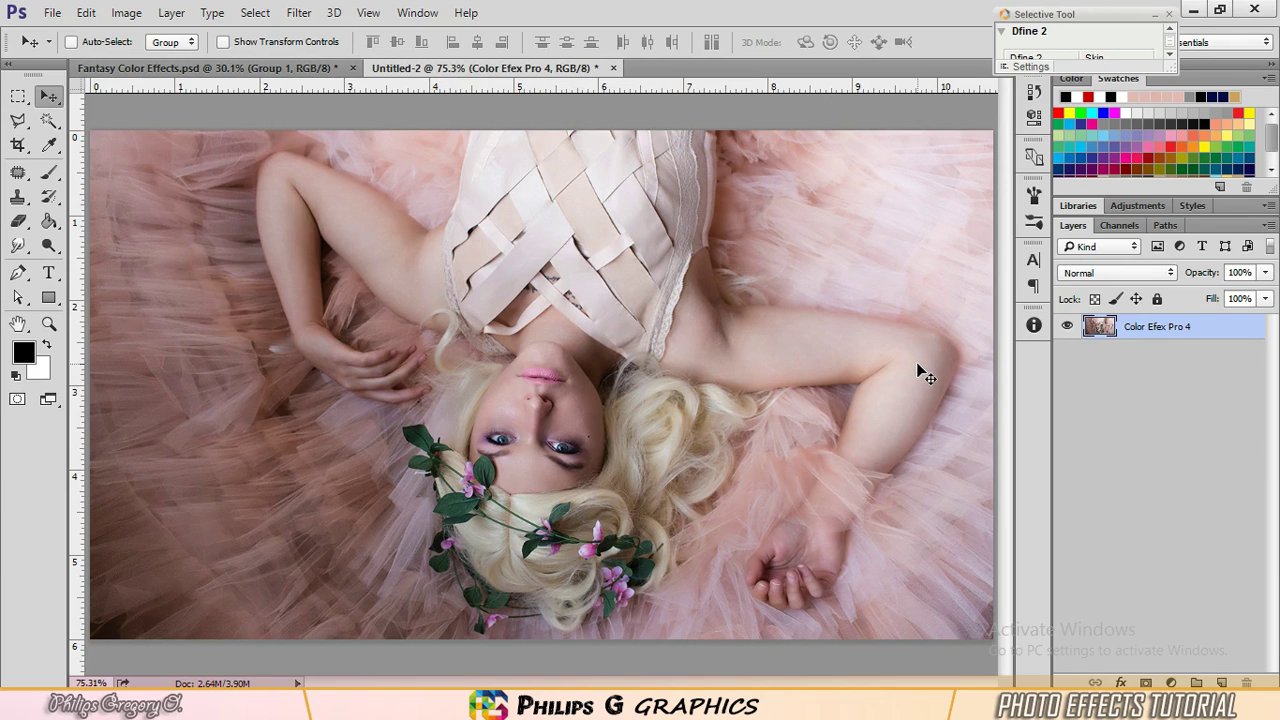
# Step: Duplicate the Color Efex Pro 4 layer and rename the original lower layer Model
pyautogui.hotkey('ctrl', 'j')
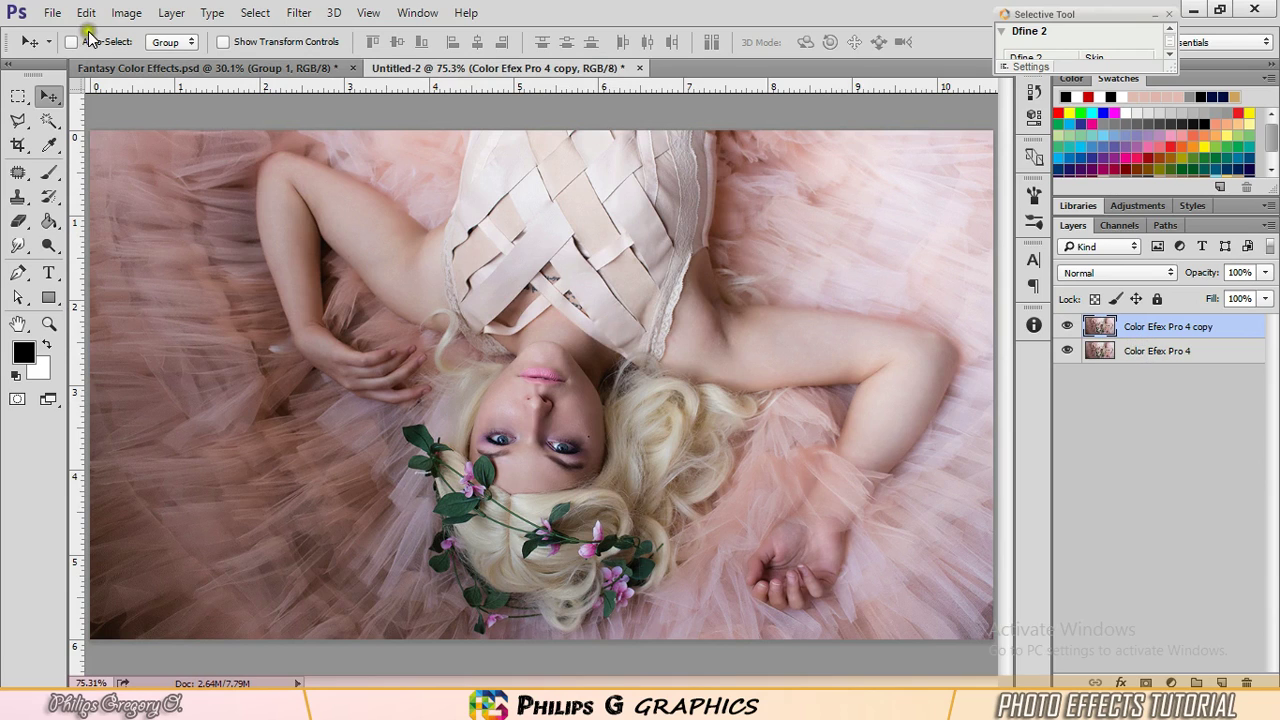
pyautogui.doubleClick(1154, 352)
pyautogui.write('M')
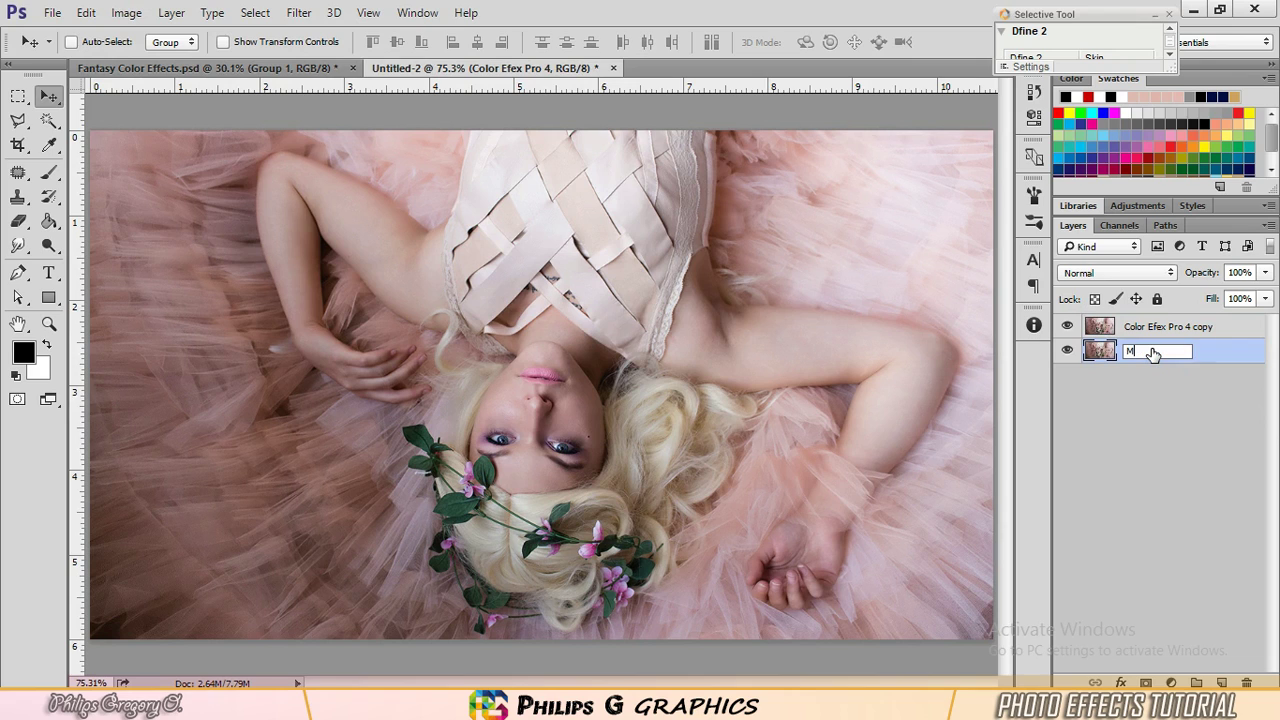
pyautogui.write('odel')
pyautogui.press('Return')
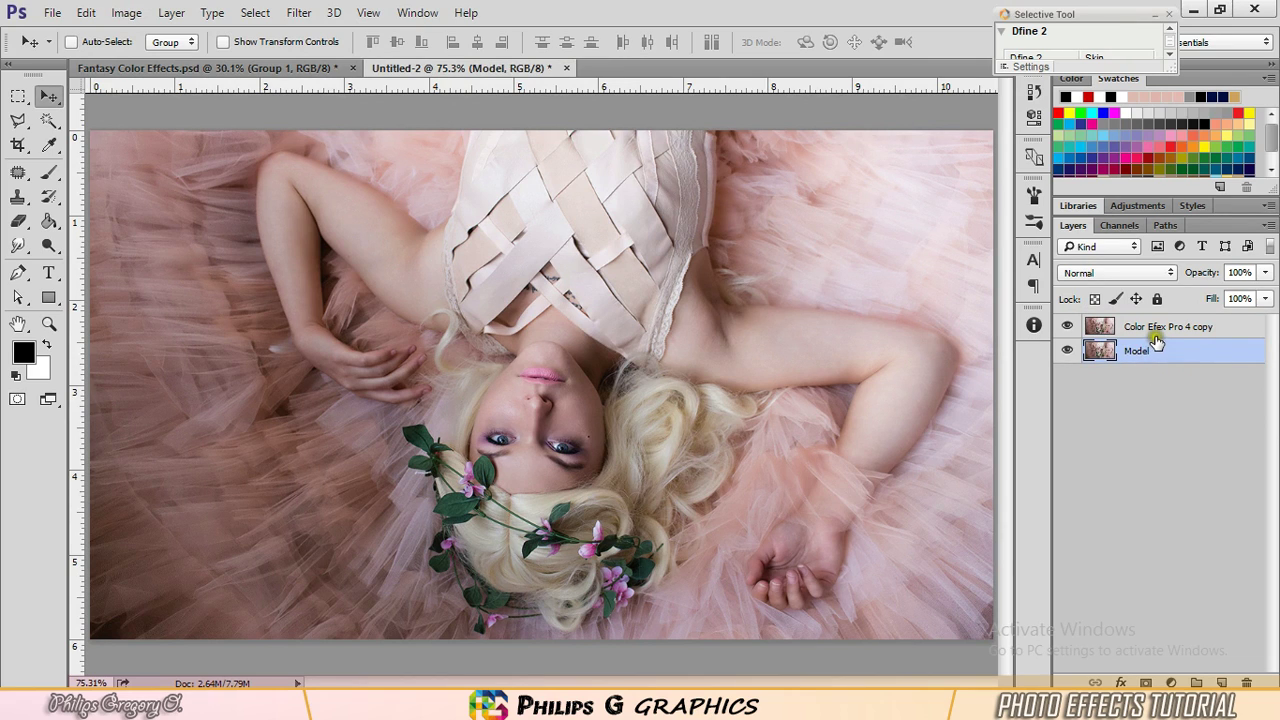
# Step: Merge the Color Efex Pro 4 copy layer down into Model, and duplicate the merged Model layer
pyautogui.click(1157, 331)
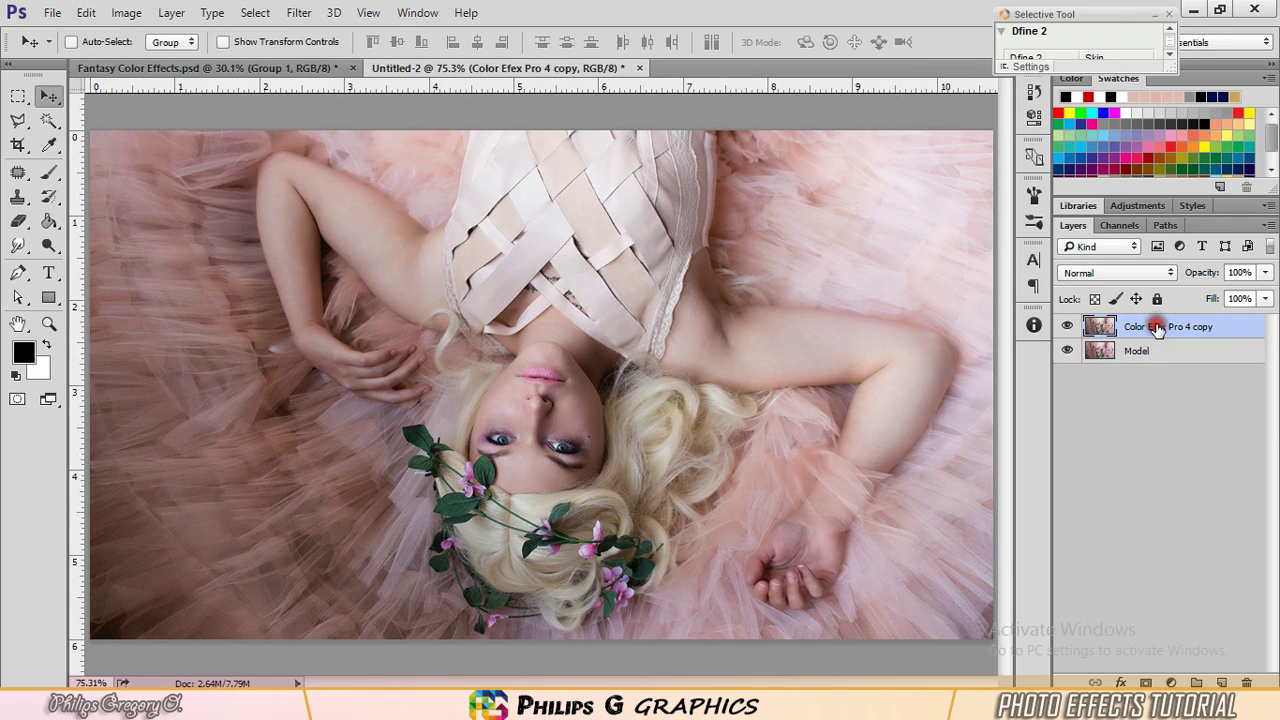
pyautogui.hotkey('ctrl', 'e')
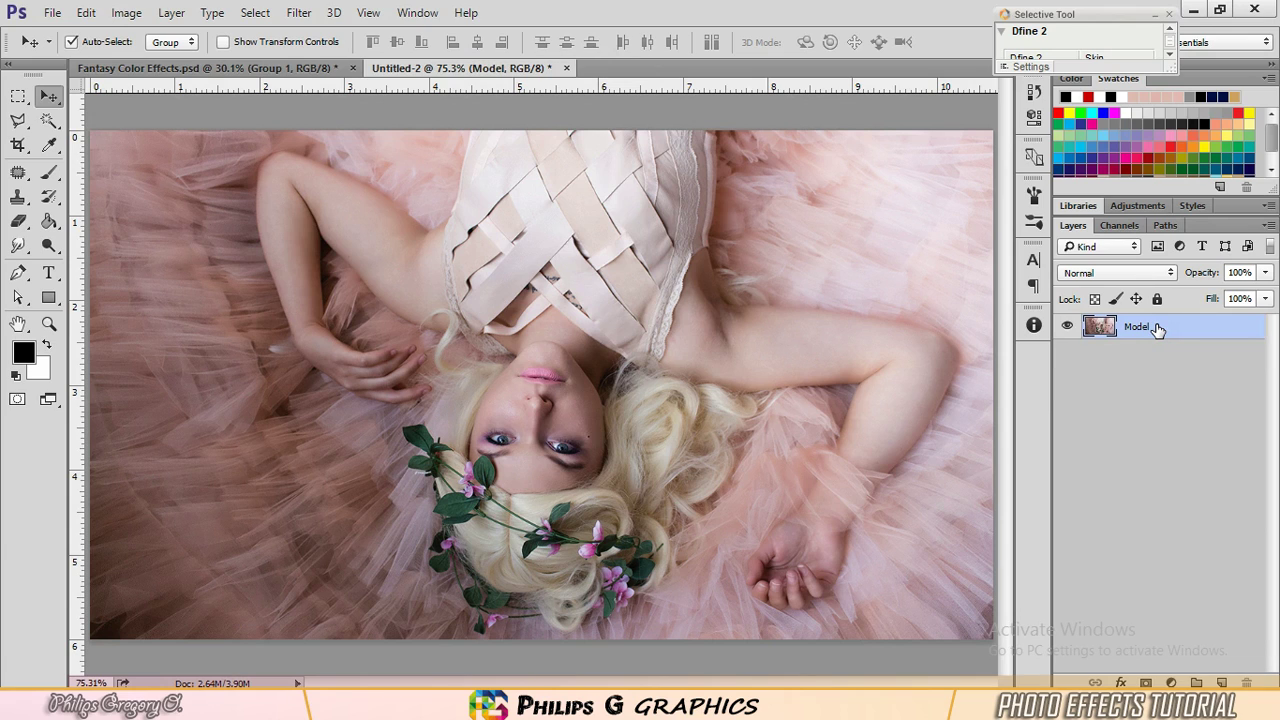
pyautogui.hotkey('ctrl', 'j')
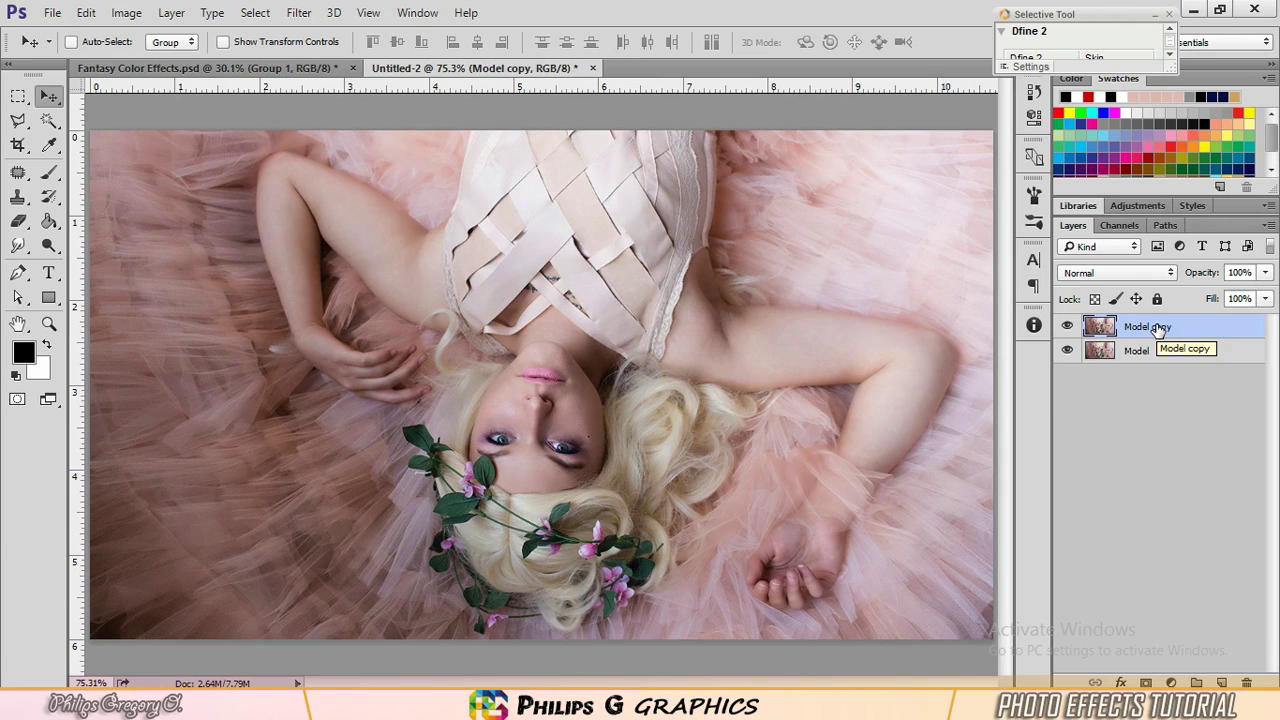
# Step: Convert the document to CMYK Color mode without merging the layers, accepting the default profile conversion
pyautogui.click(122, 13)
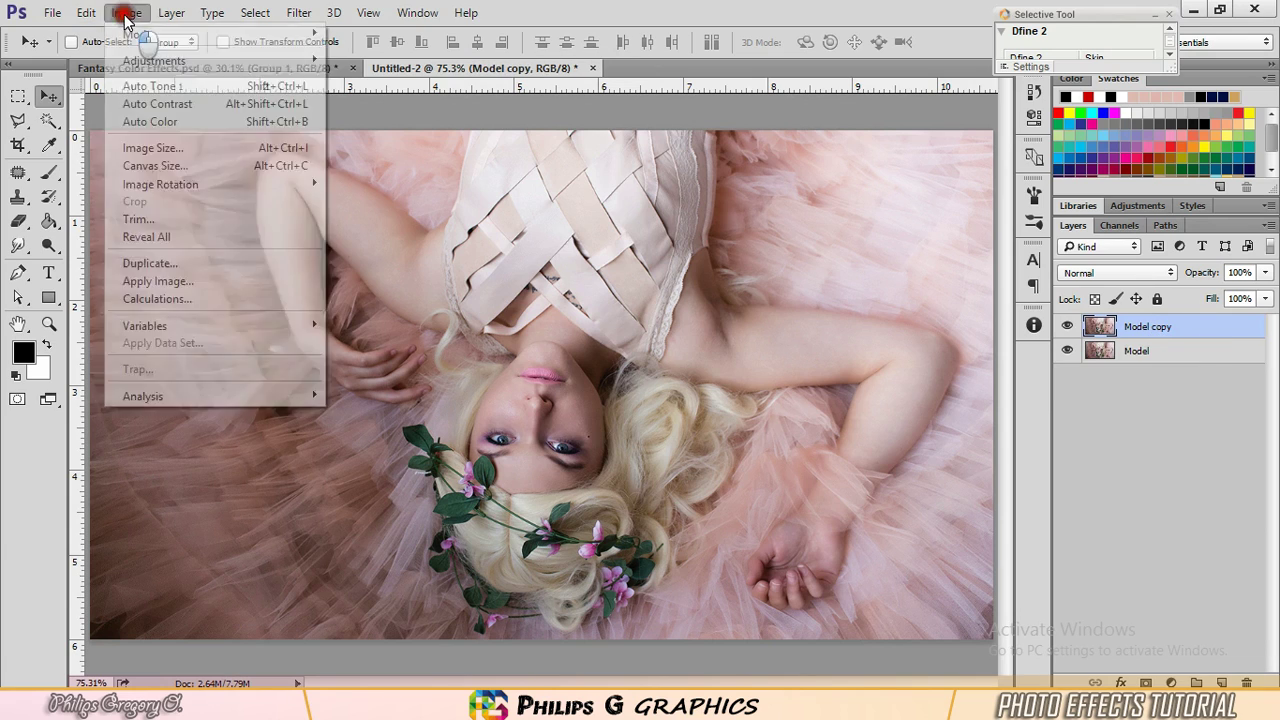
pyautogui.moveTo(162, 37)
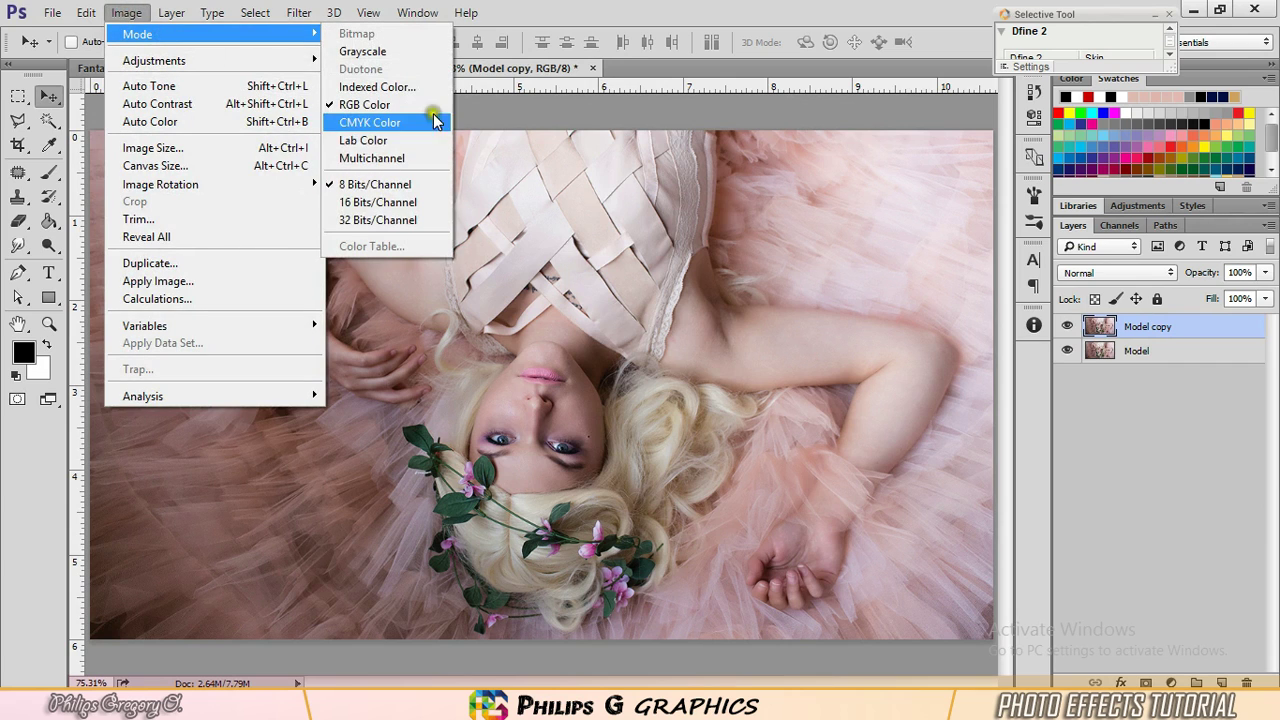
pyautogui.click(372, 123)
pyautogui.click(764, 273)
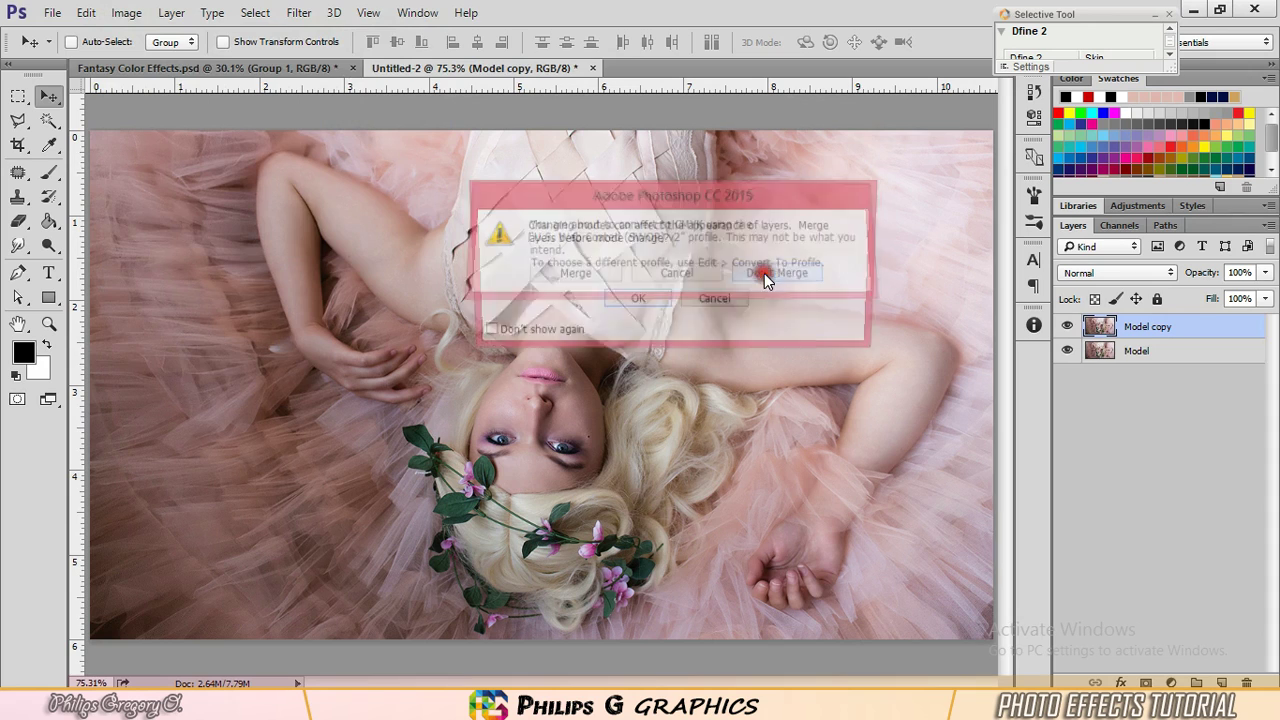
pyautogui.click(632, 303)
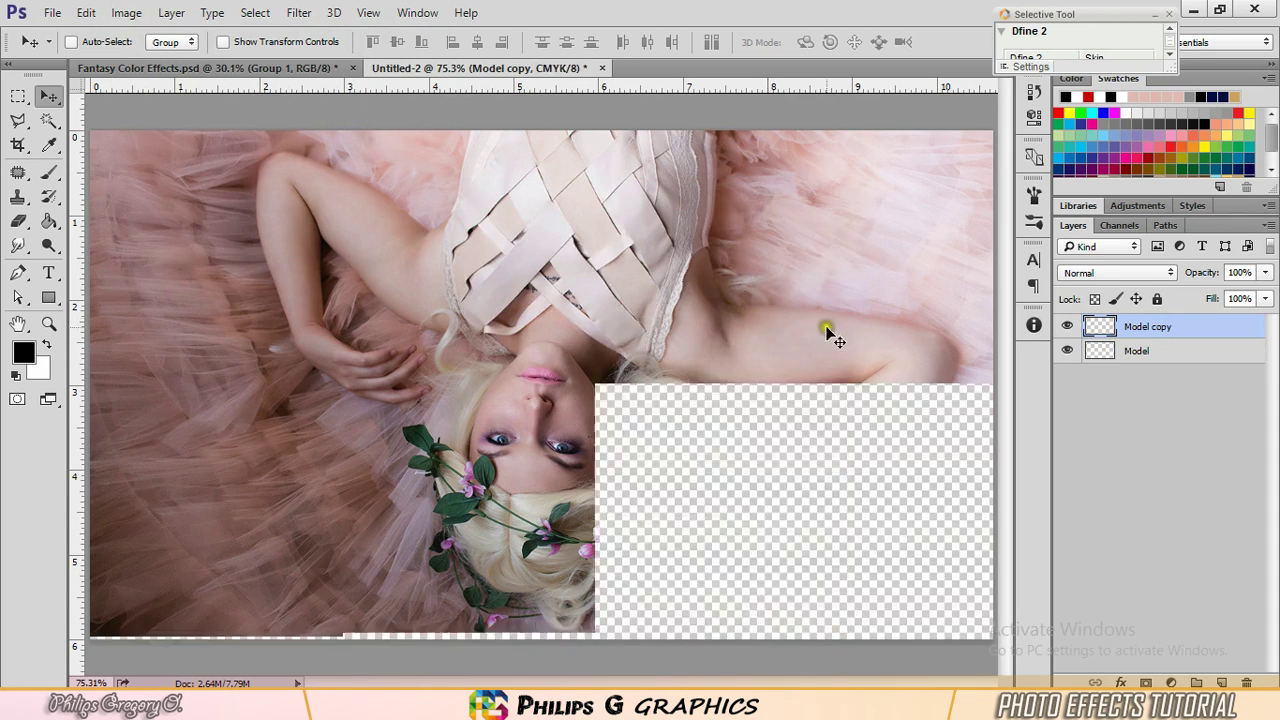
# Step: Invert the Yellow channel of the Model copy layer and turn the composite CMYK view back on
pyautogui.click(1127, 229)
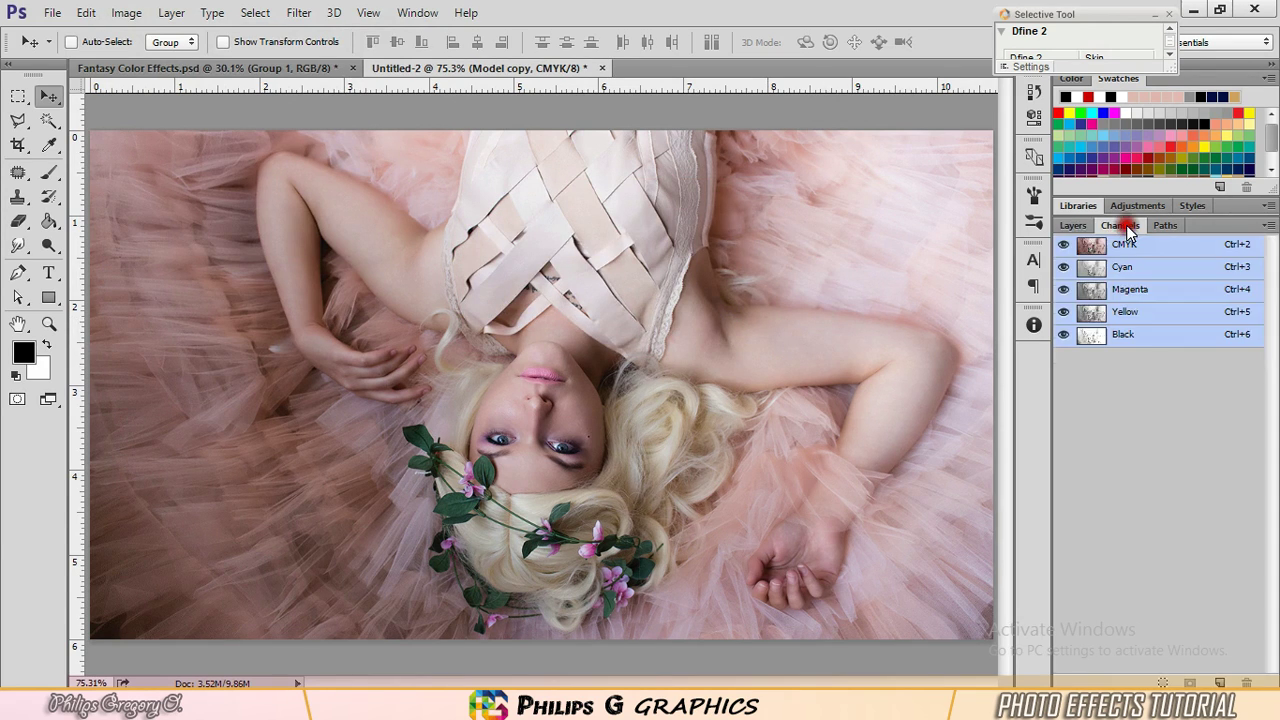
pyautogui.click(1143, 314)
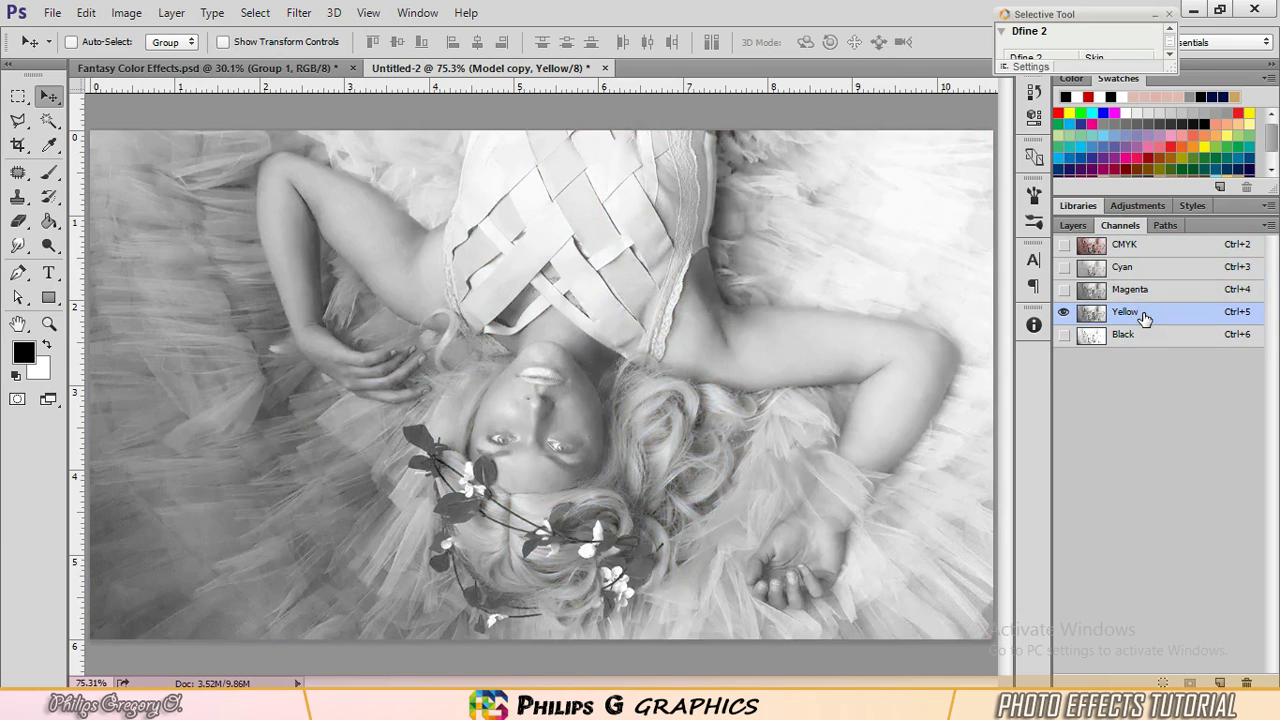
pyautogui.hotkey('ctrl', 'i')
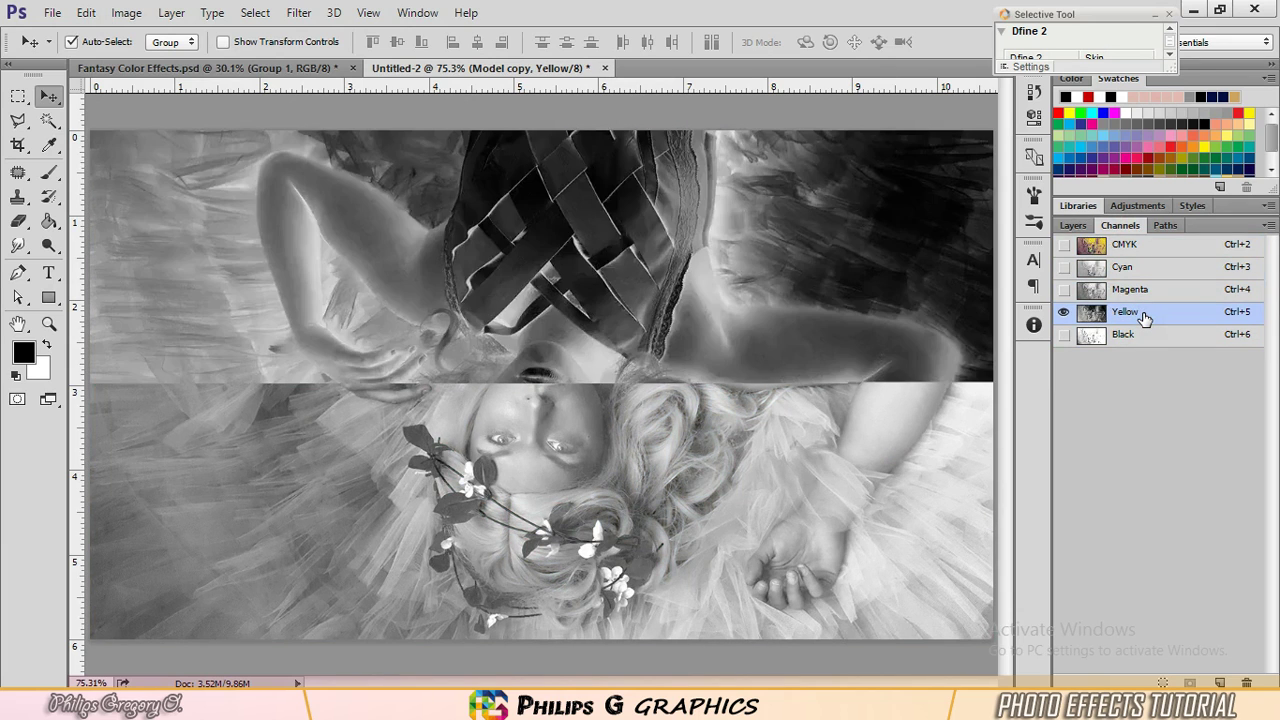
pyautogui.click(1068, 246)
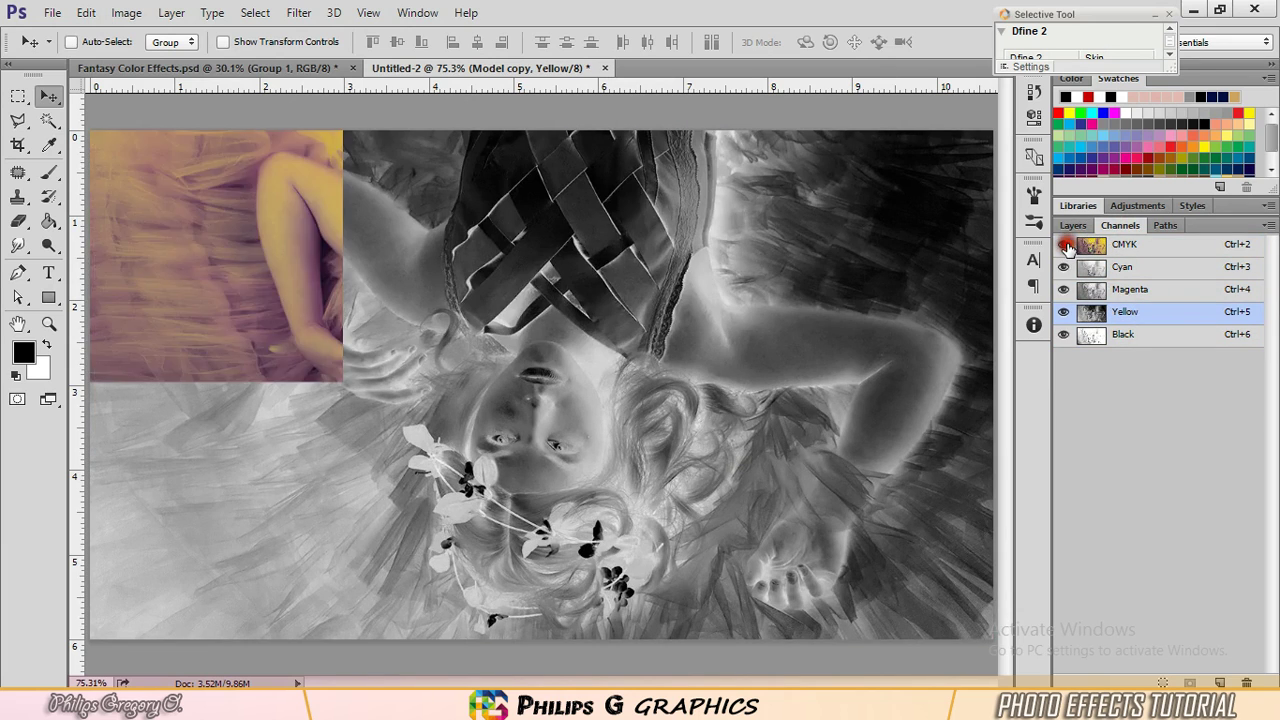
# Step: Set the Model copy layer to Soft Light at 50% opacity and compare the image with and without it
pyautogui.click(1071, 225)
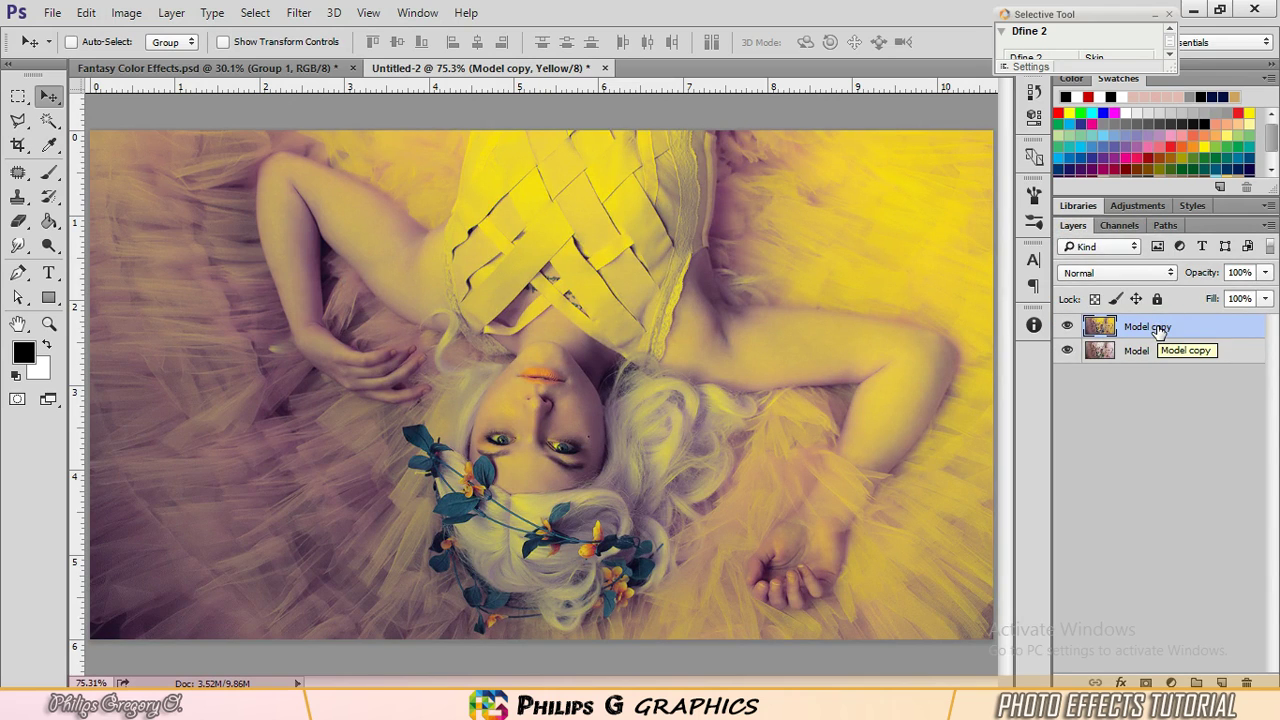
pyautogui.click(1120, 272)
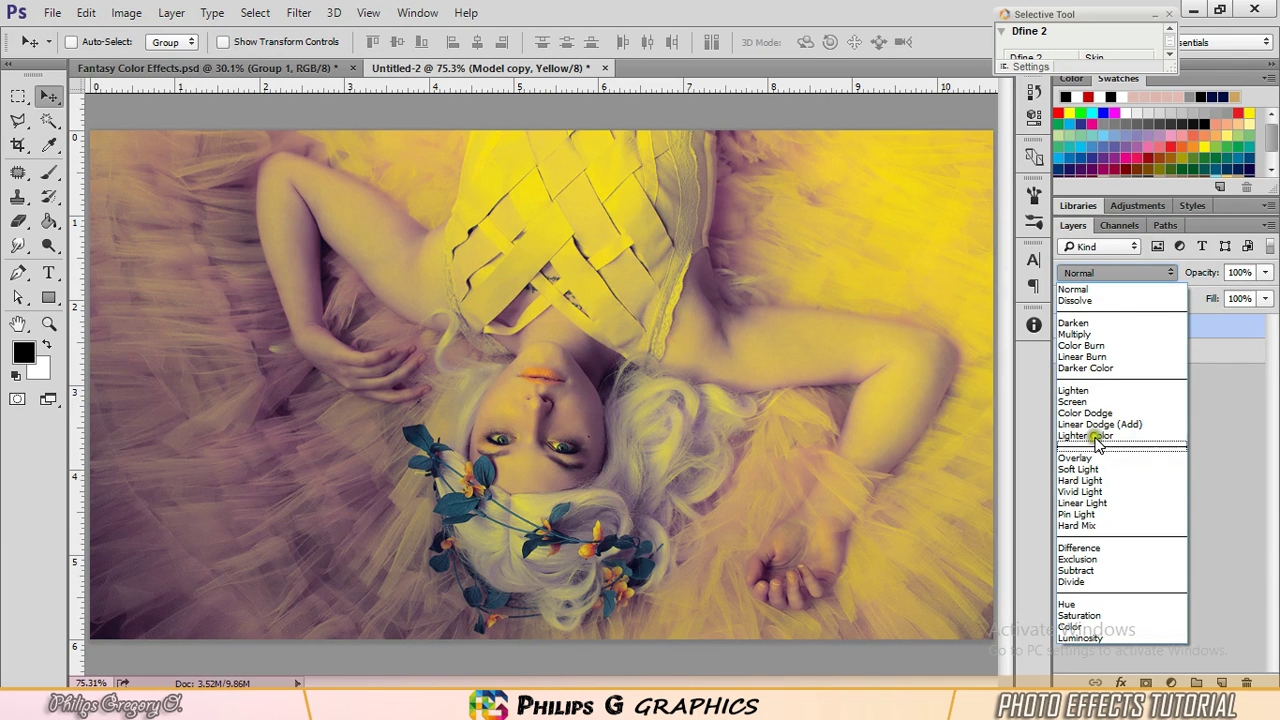
pyautogui.click(1085, 469)
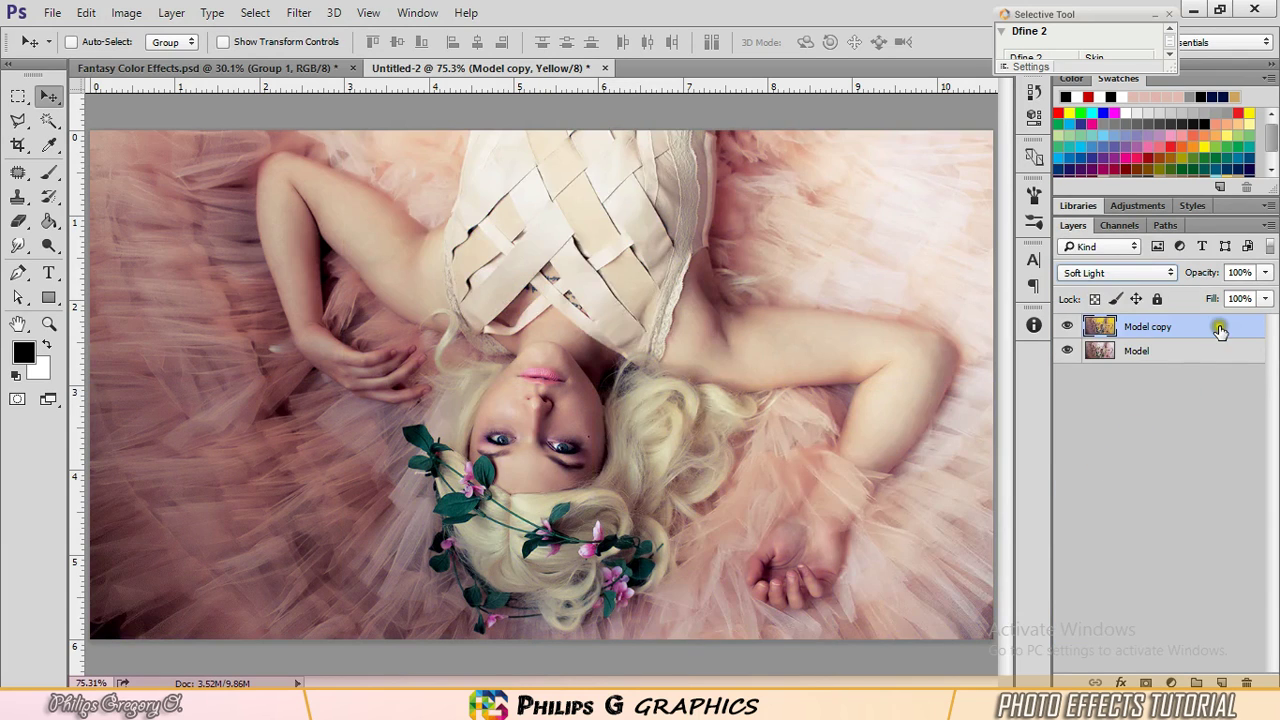
pyautogui.moveTo(1213, 273); pyautogui.dragTo(1182, 277)
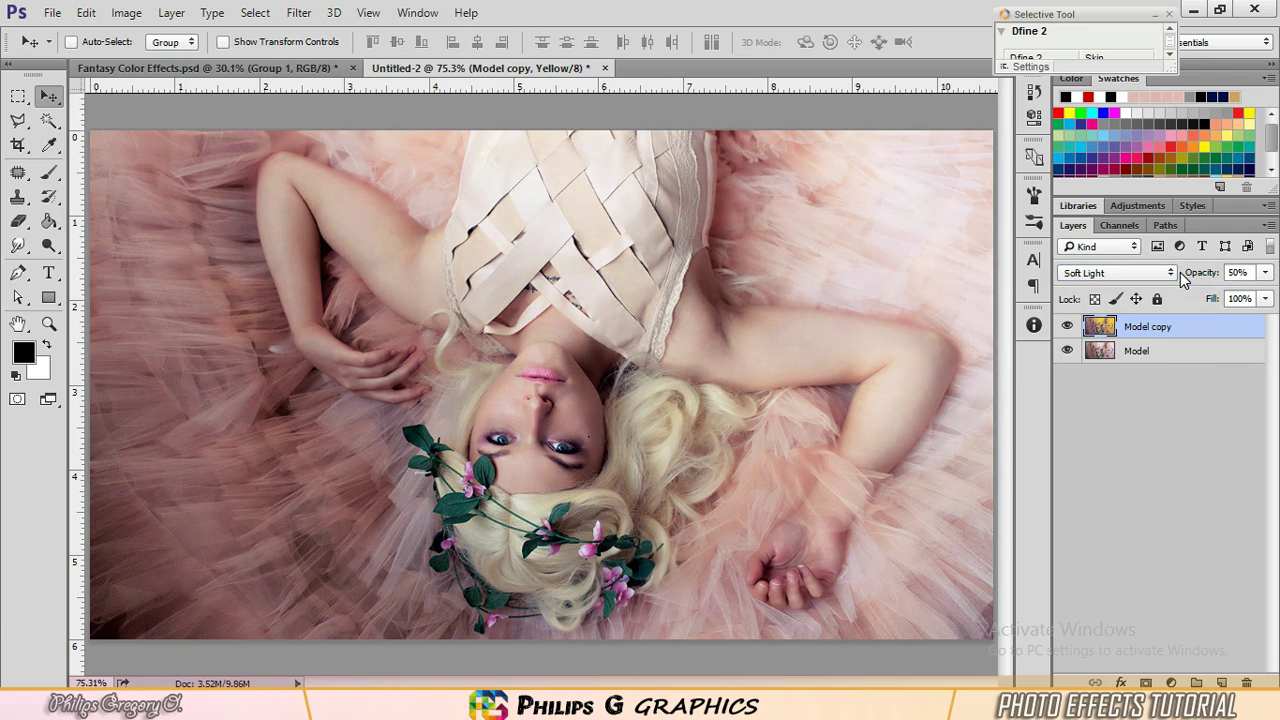
pyautogui.click(1067, 327)
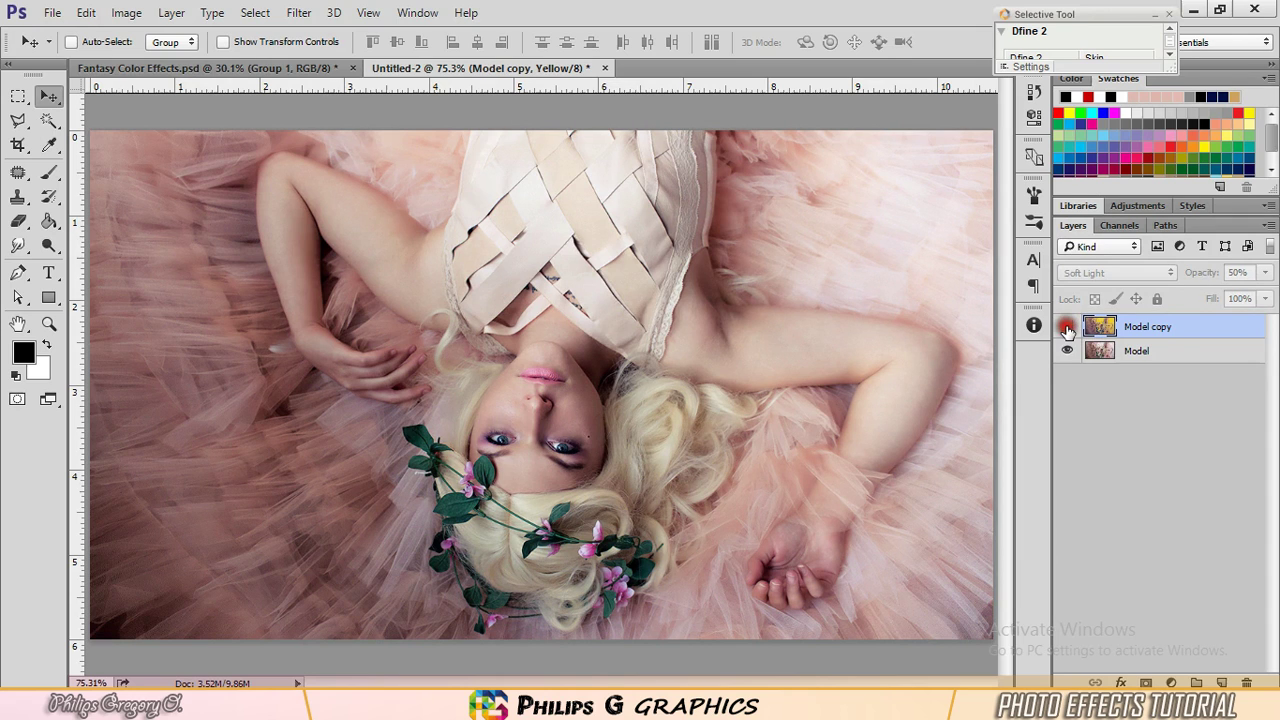
pyautogui.click(1067, 327)
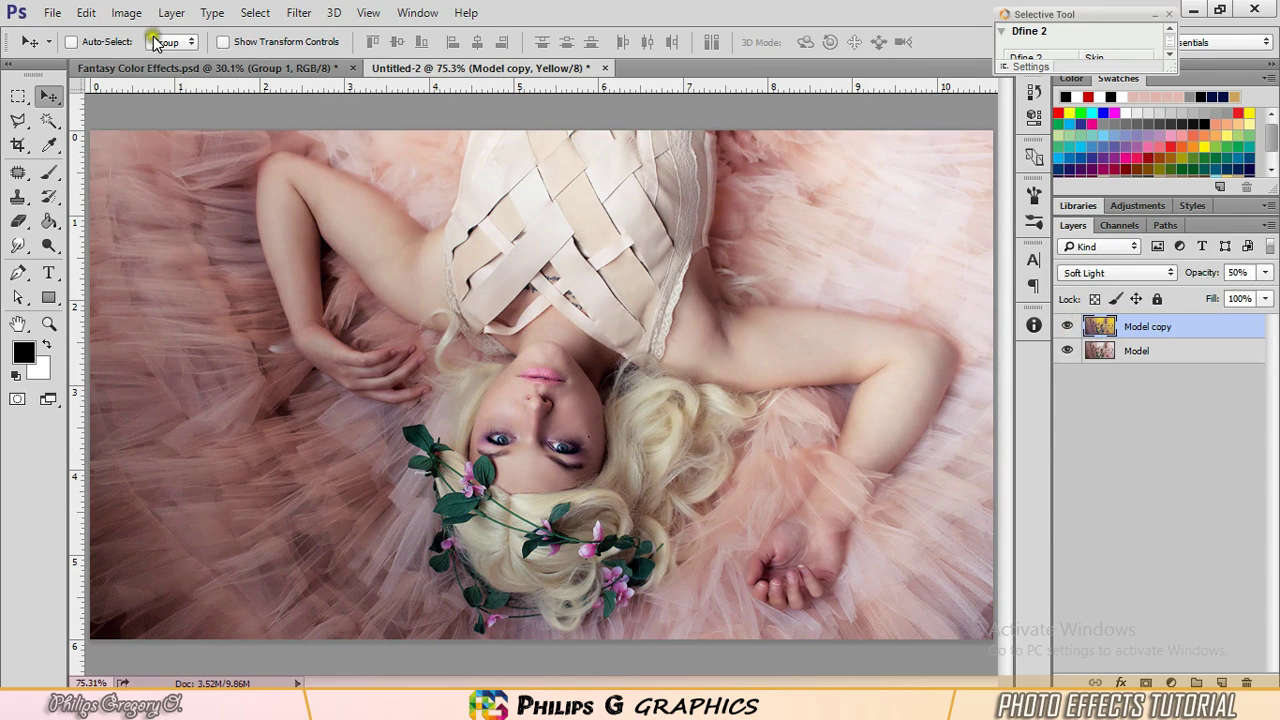
# Step: Convert the document back to RGB Color mode without merging the layers
pyautogui.click(126, 13)
pyautogui.moveTo(130, 34)
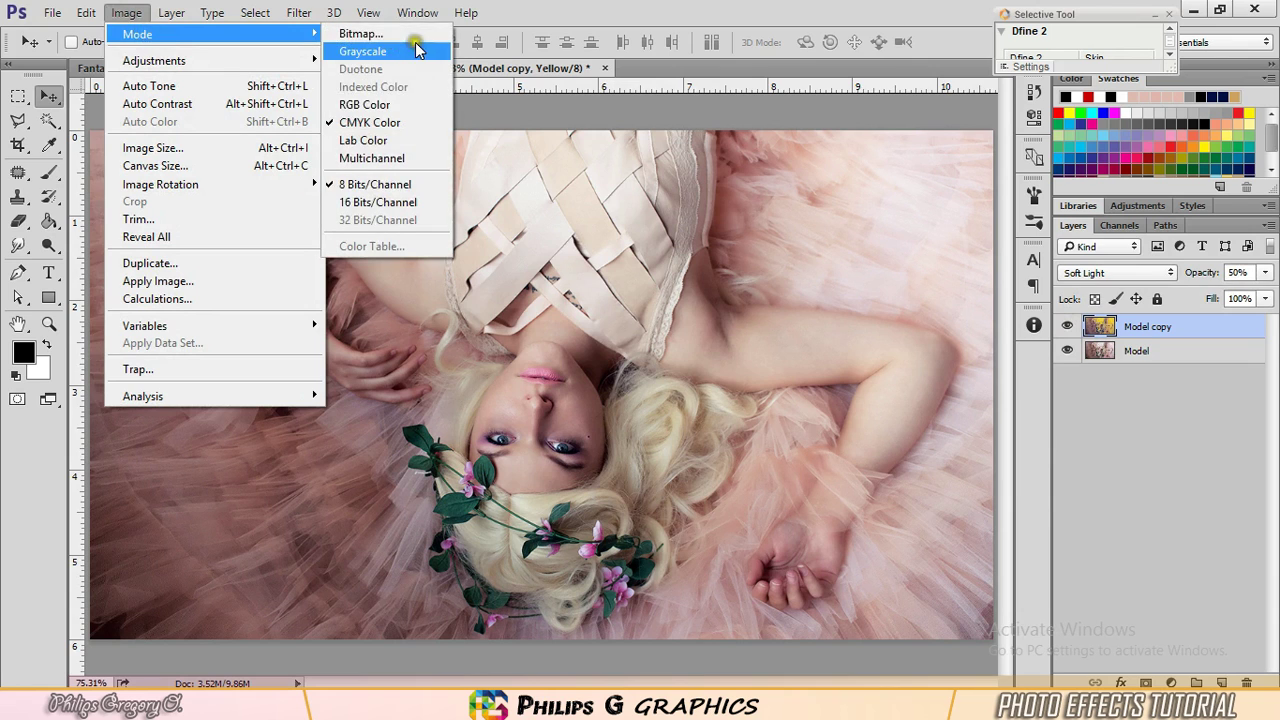
pyautogui.click(372, 106)
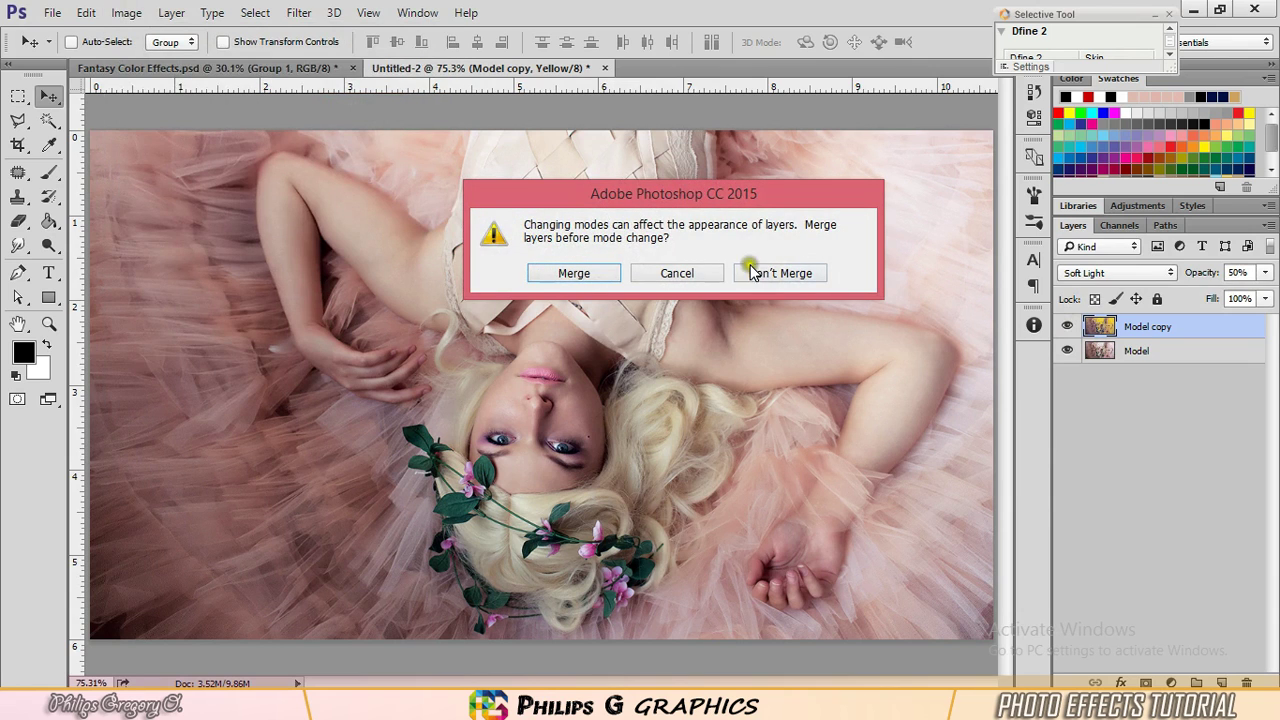
pyautogui.click(765, 273)
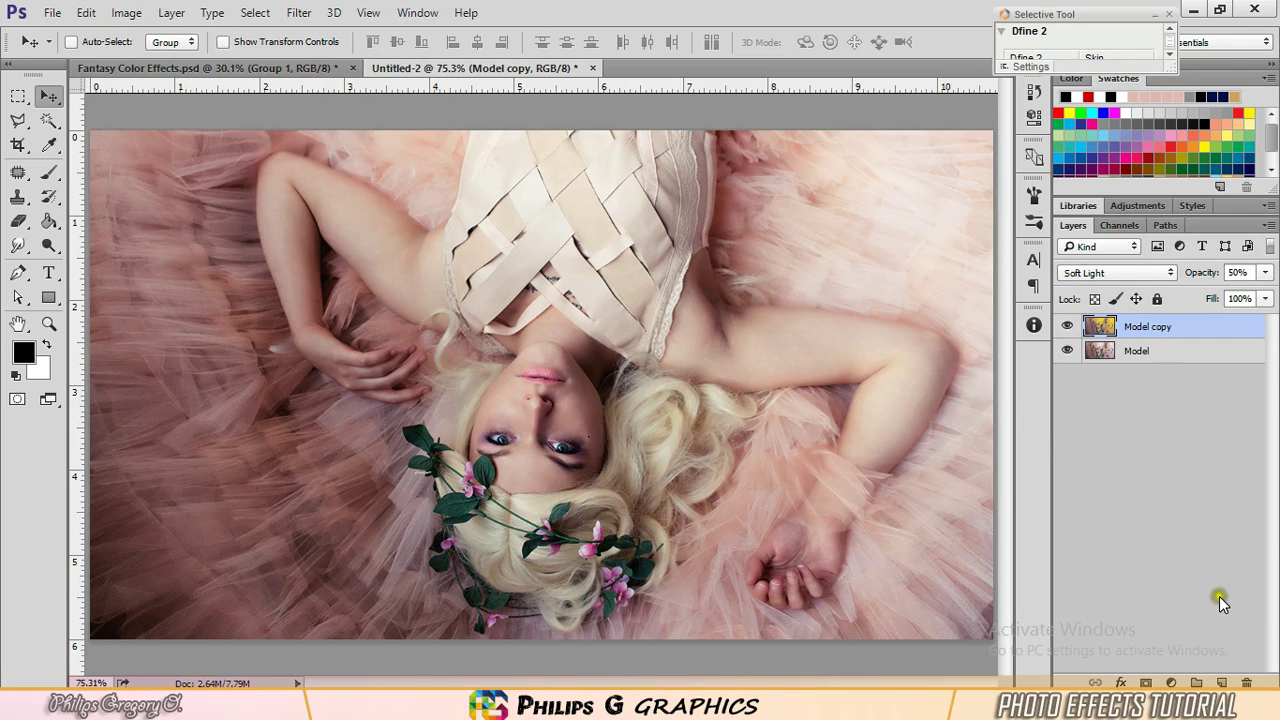
# Step: Stamp the visible layers onto a new layer above Model copy and invert its Blue channel, with the RGB composite shown
pyautogui.click(1221, 682)
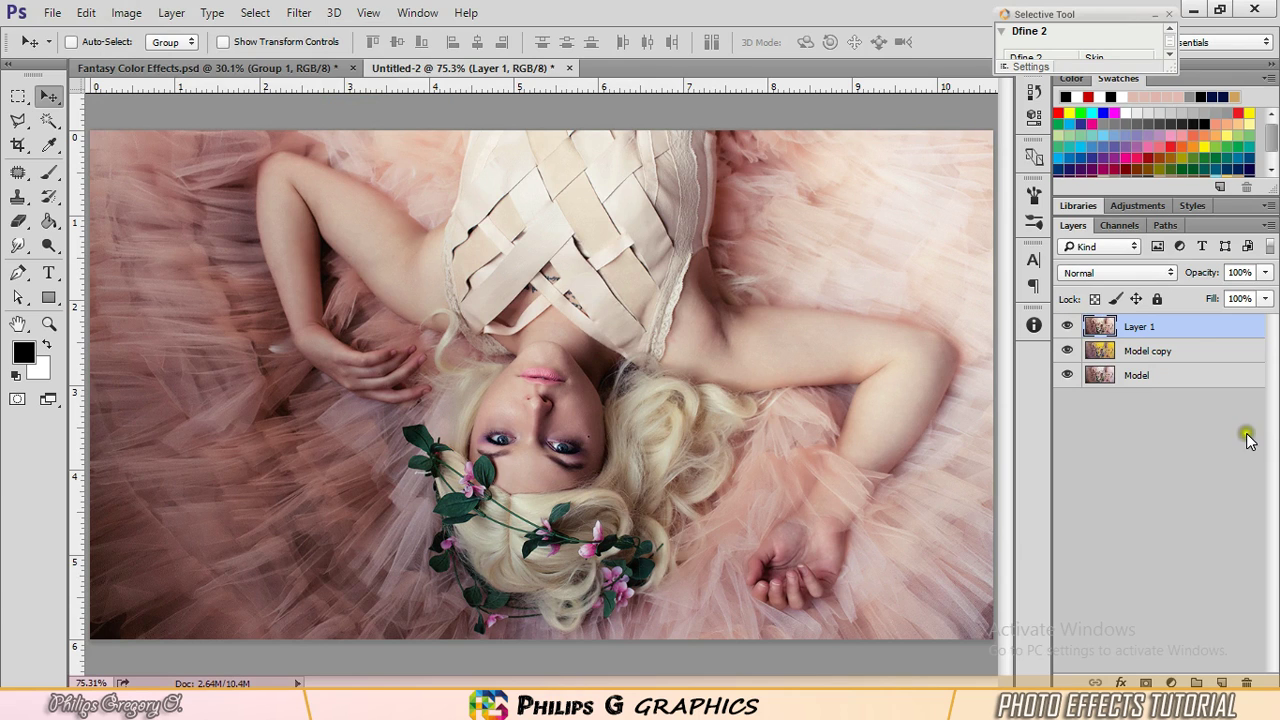
pyautogui.click(1120, 225)
pyautogui.click(1122, 312)
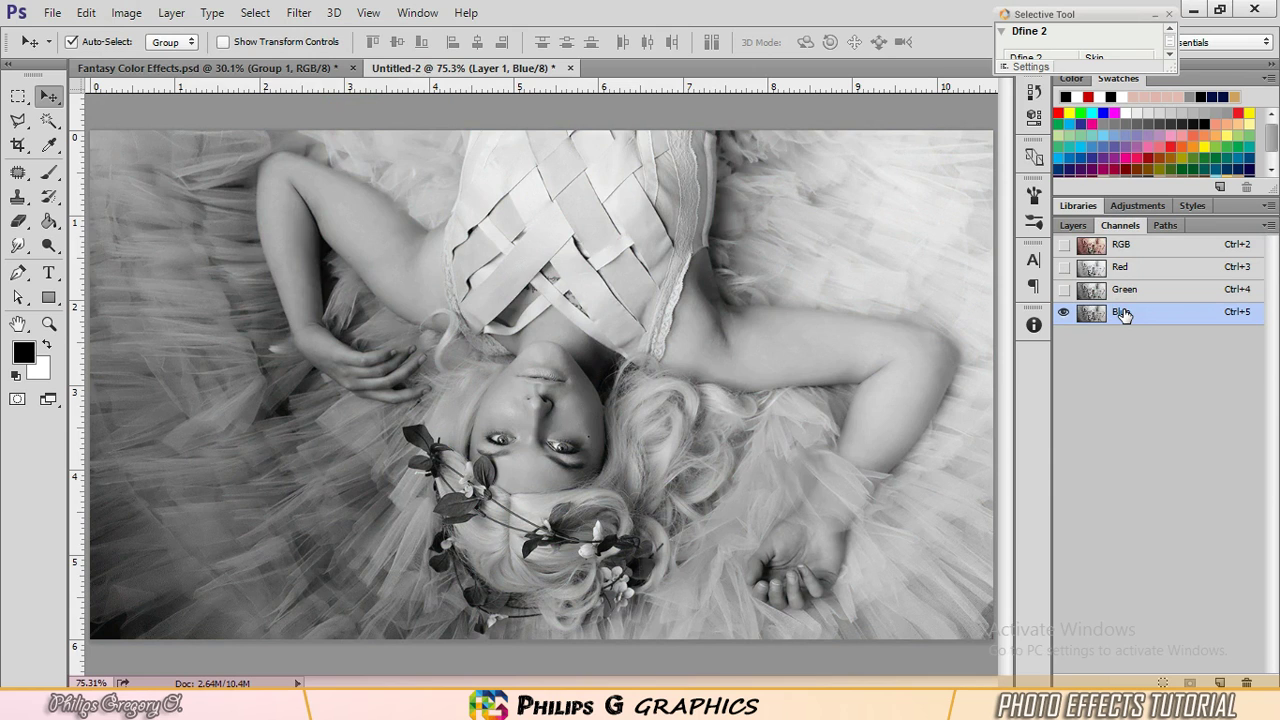
pyautogui.hotkey('ctrl', 'i')
pyautogui.click(1064, 244)
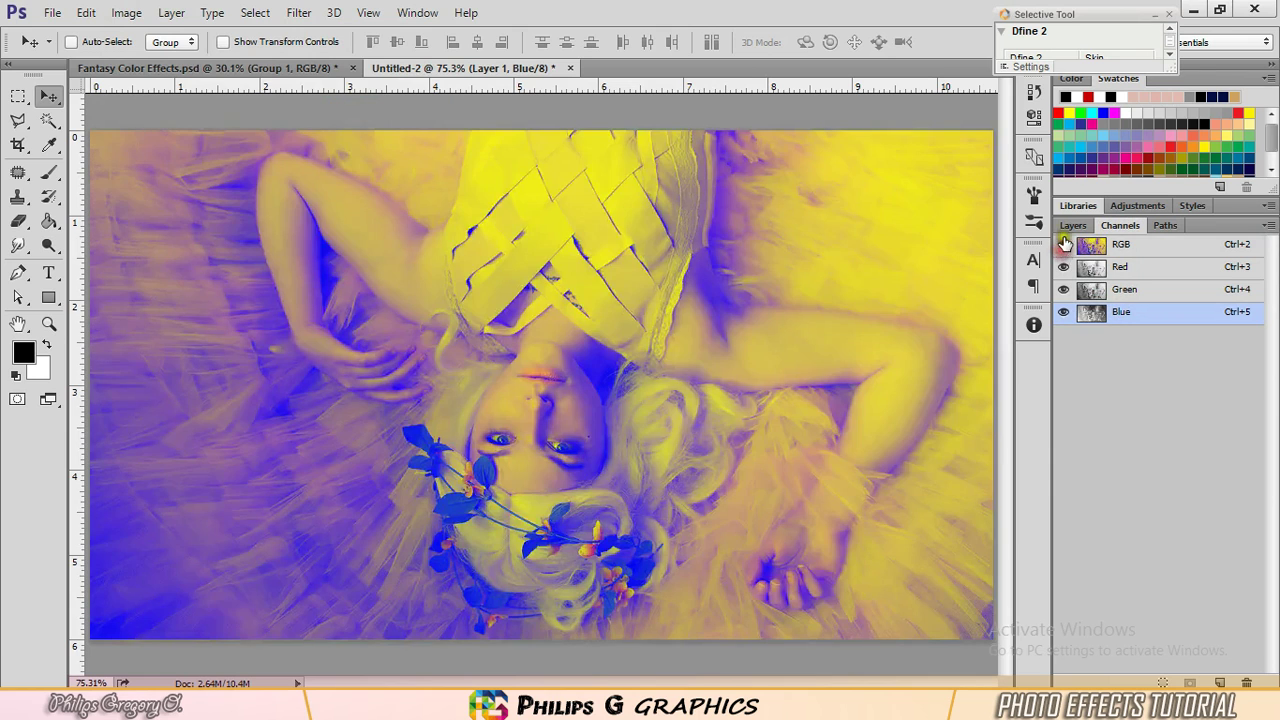
pyautogui.click(1072, 225)
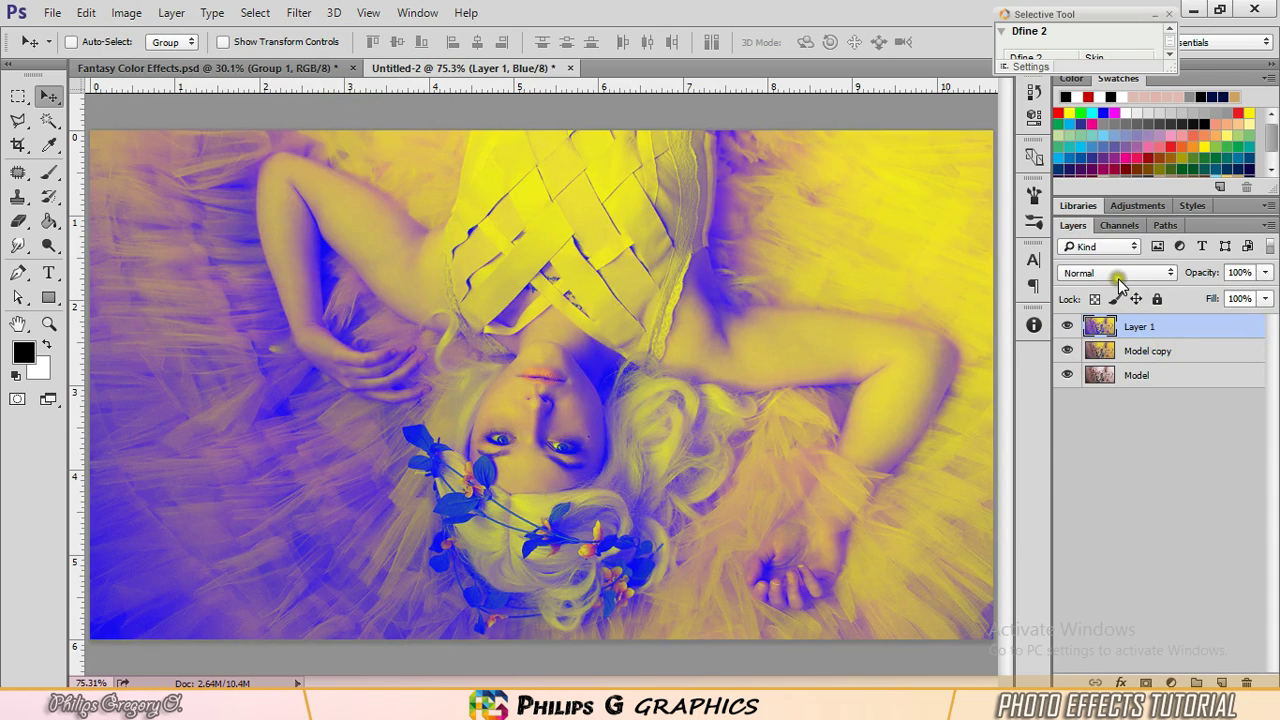
# Step: Try the Screen blend mode on Layer 1 at 97% opacity
pyautogui.click(1117, 274)
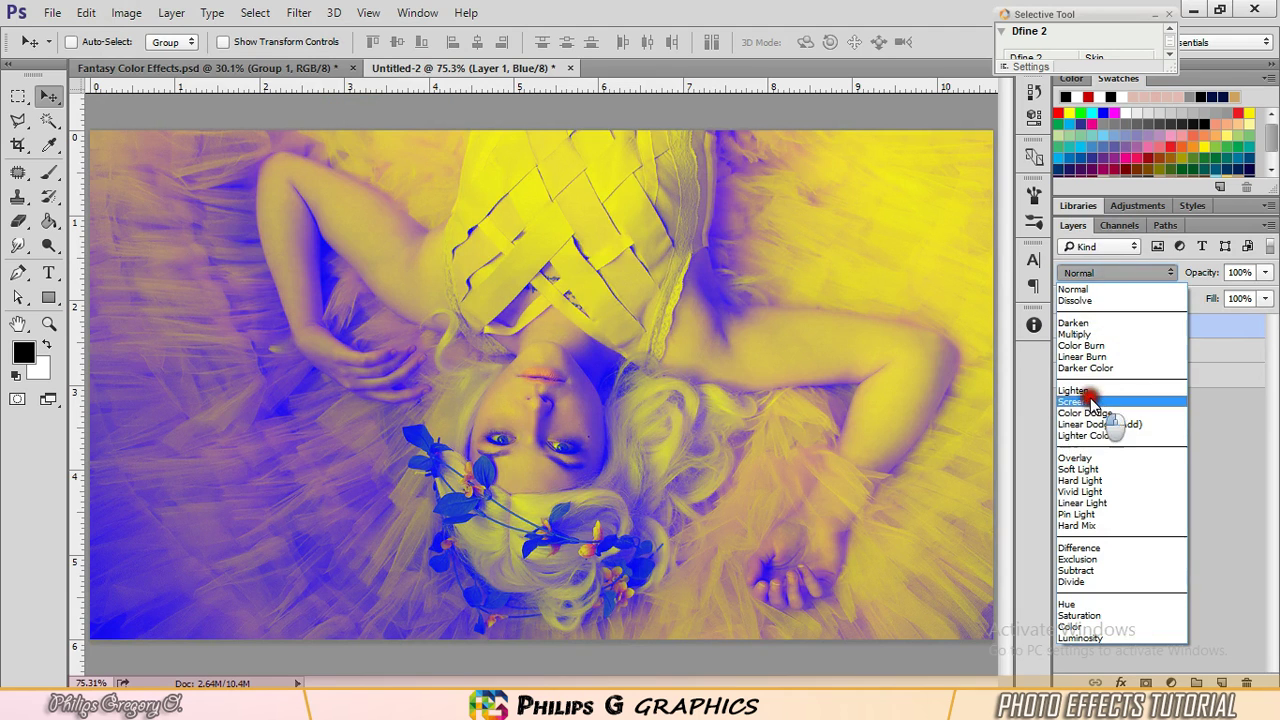
pyautogui.click(1092, 402)
pyautogui.moveTo(1211, 274)
pyautogui.mouseDown()
pyautogui.moveTo(1173, 274)
pyautogui.moveTo(1215, 273)
pyautogui.mouseUp()
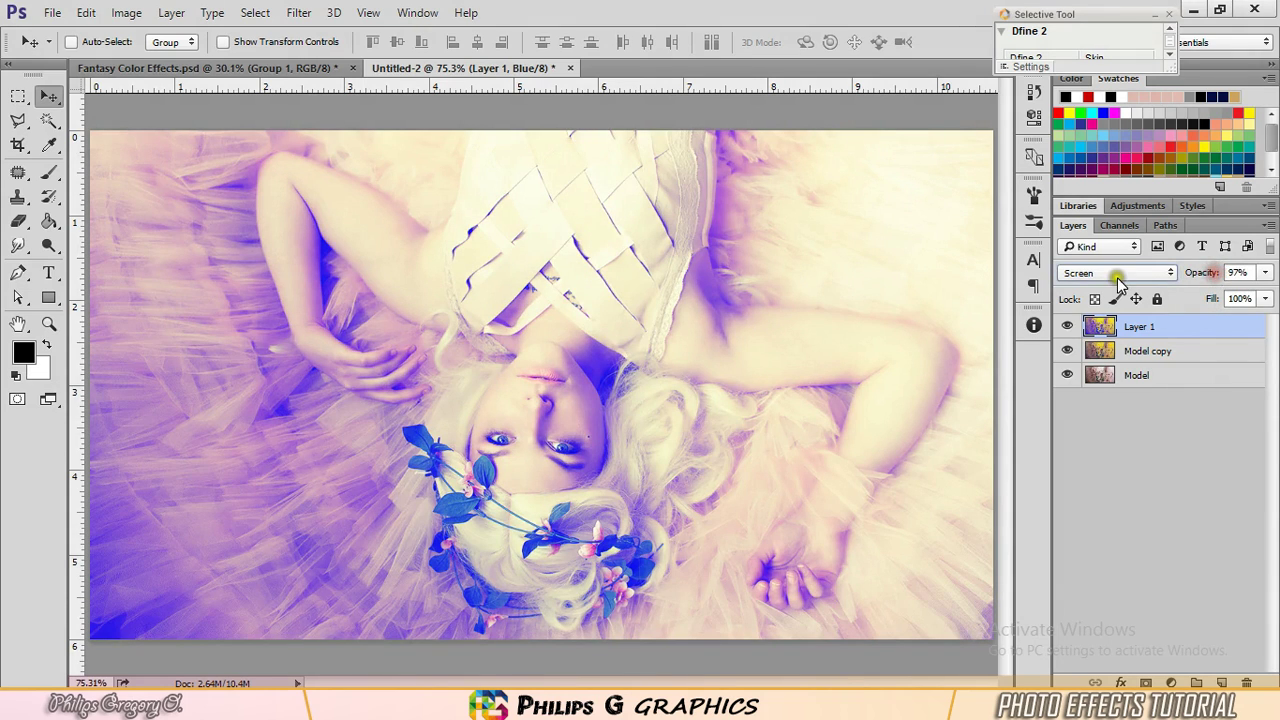
# Step: Set Layer 1's blend mode to Soft Light and its opacity to 74%
pyautogui.click(1117, 273)
pyautogui.click(1083, 470)
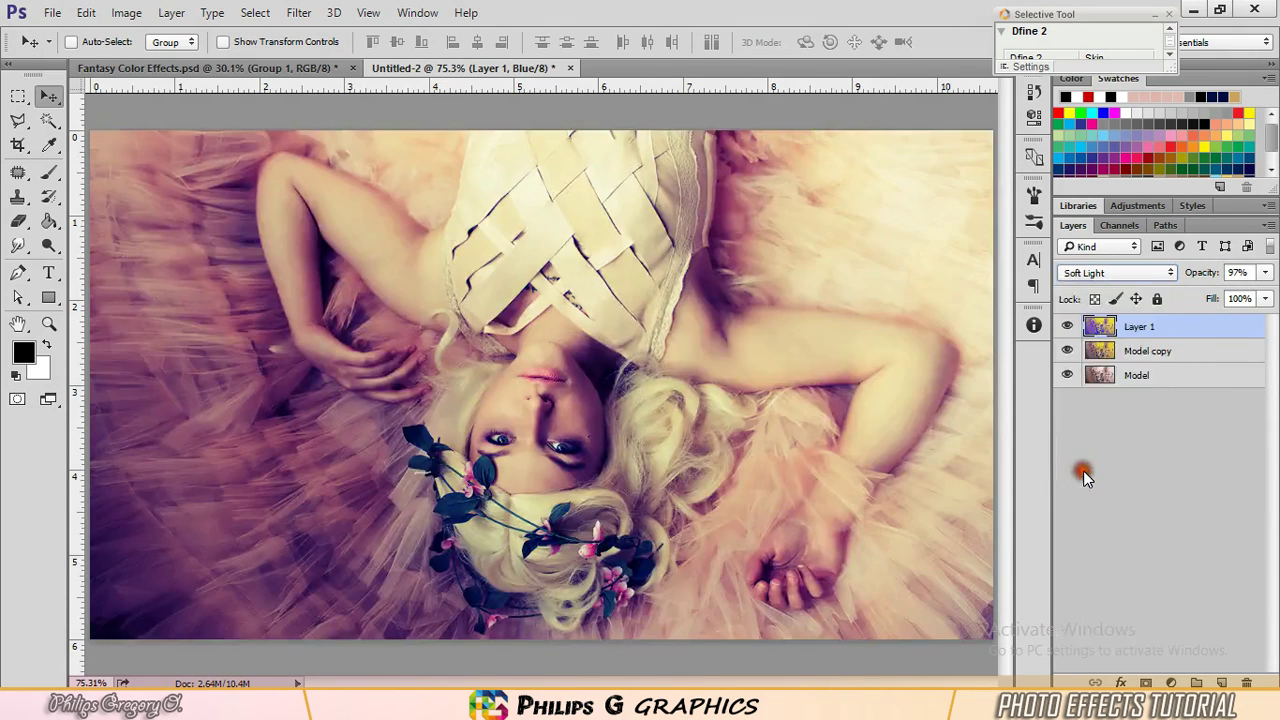
pyautogui.moveTo(1212, 276); pyautogui.dragTo(1190, 276)
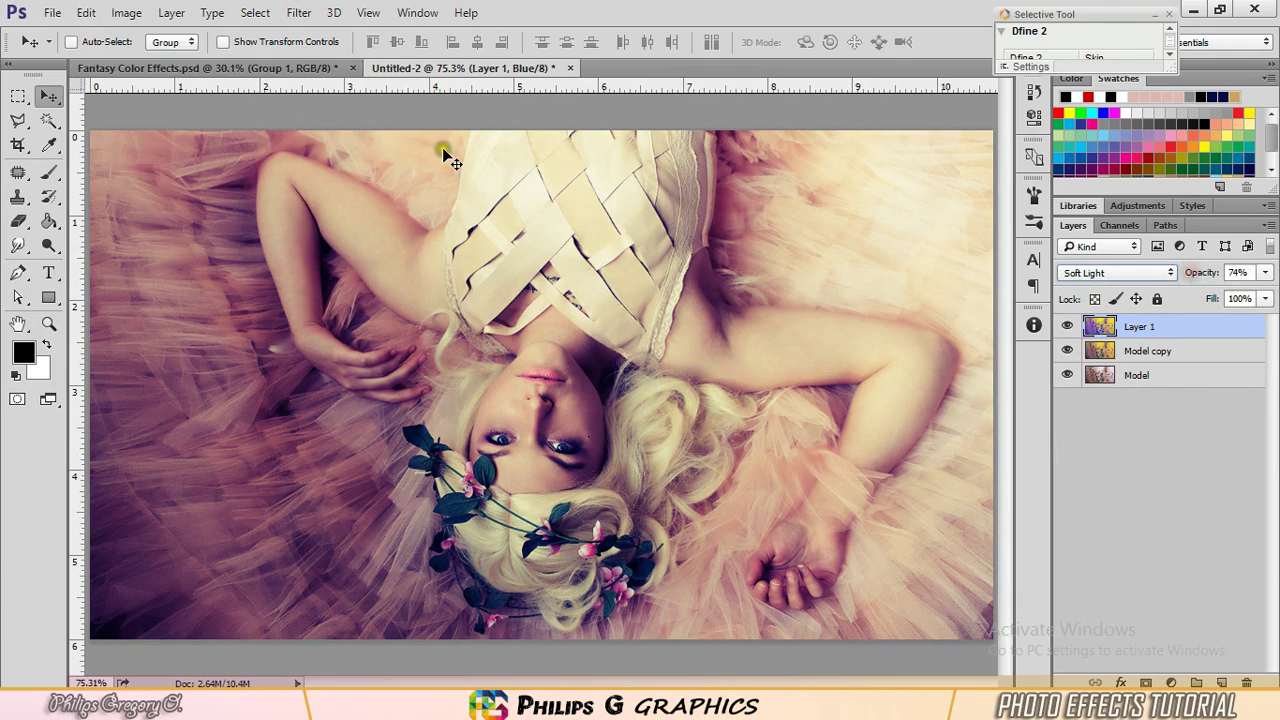
# Step: Switch to Fantasy Color Effects.psd, expand Group 1 and check the upper Model layer's blend mode and opacity
pyautogui.click(260, 67)
pyautogui.click(1090, 325)
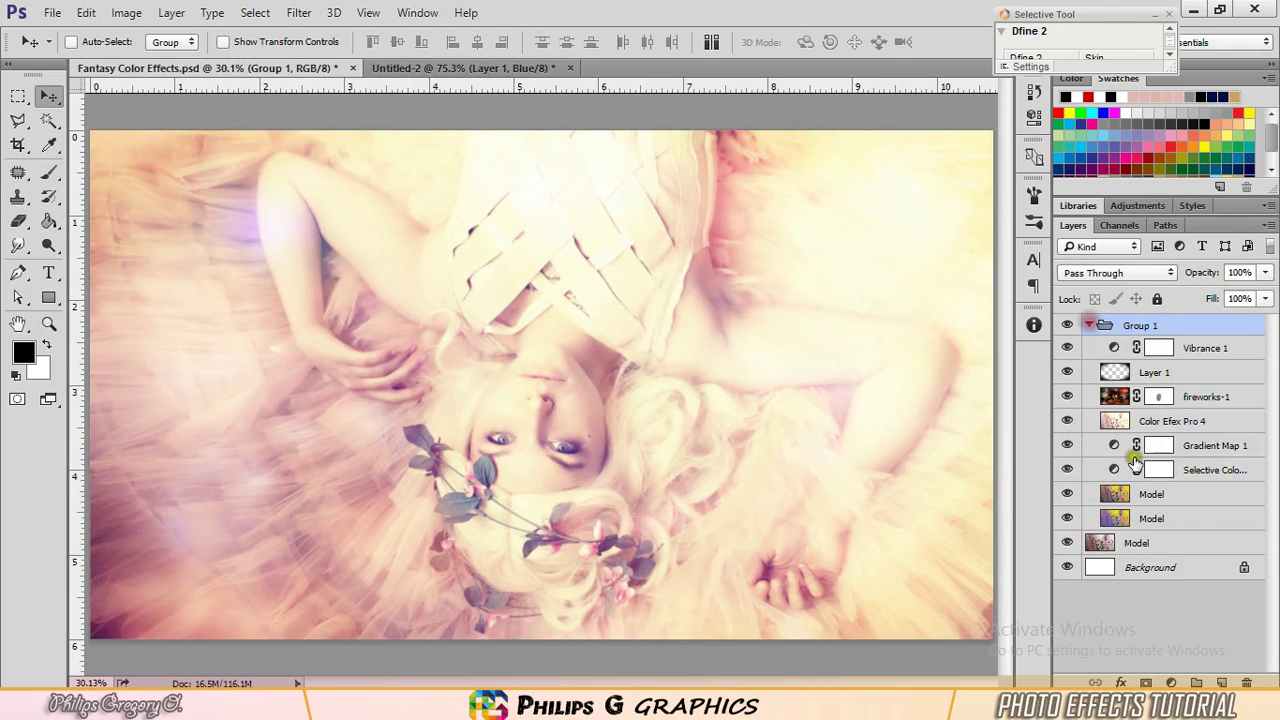
pyautogui.click(1170, 493)
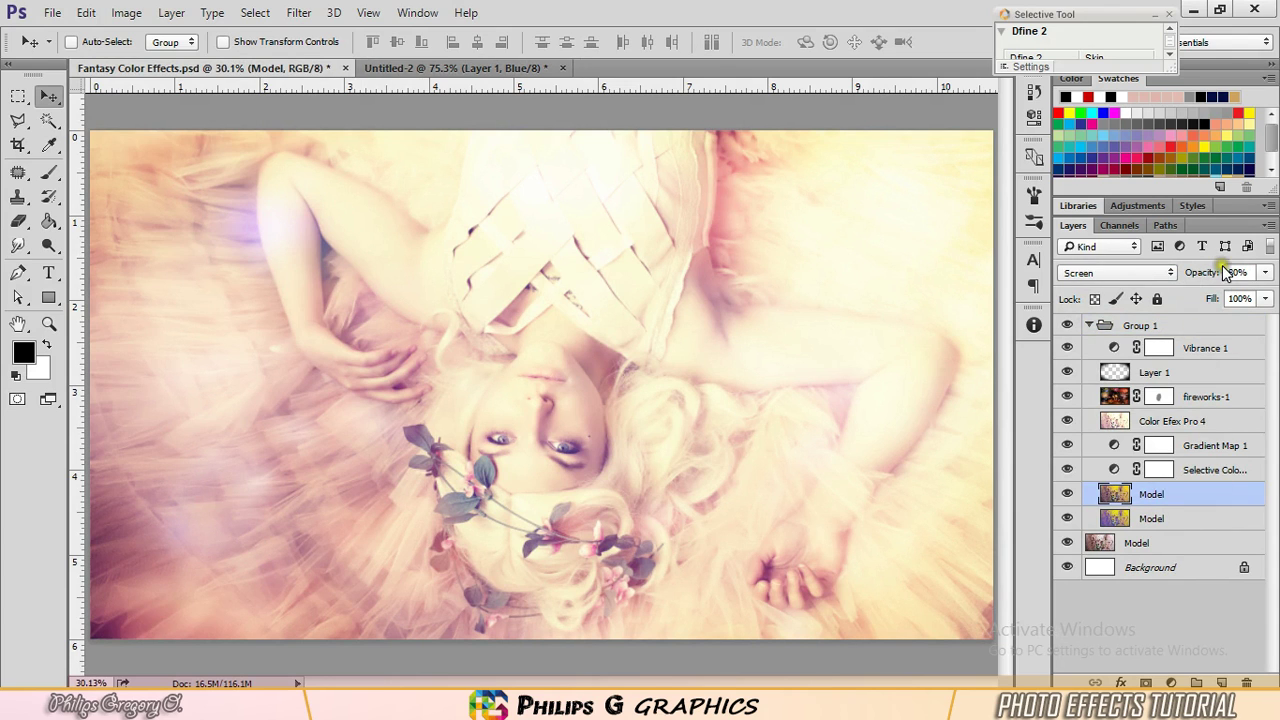
# Step: Return to the Untitled-2 document and set Layer 1's opacity to 80%
pyautogui.click(515, 68)
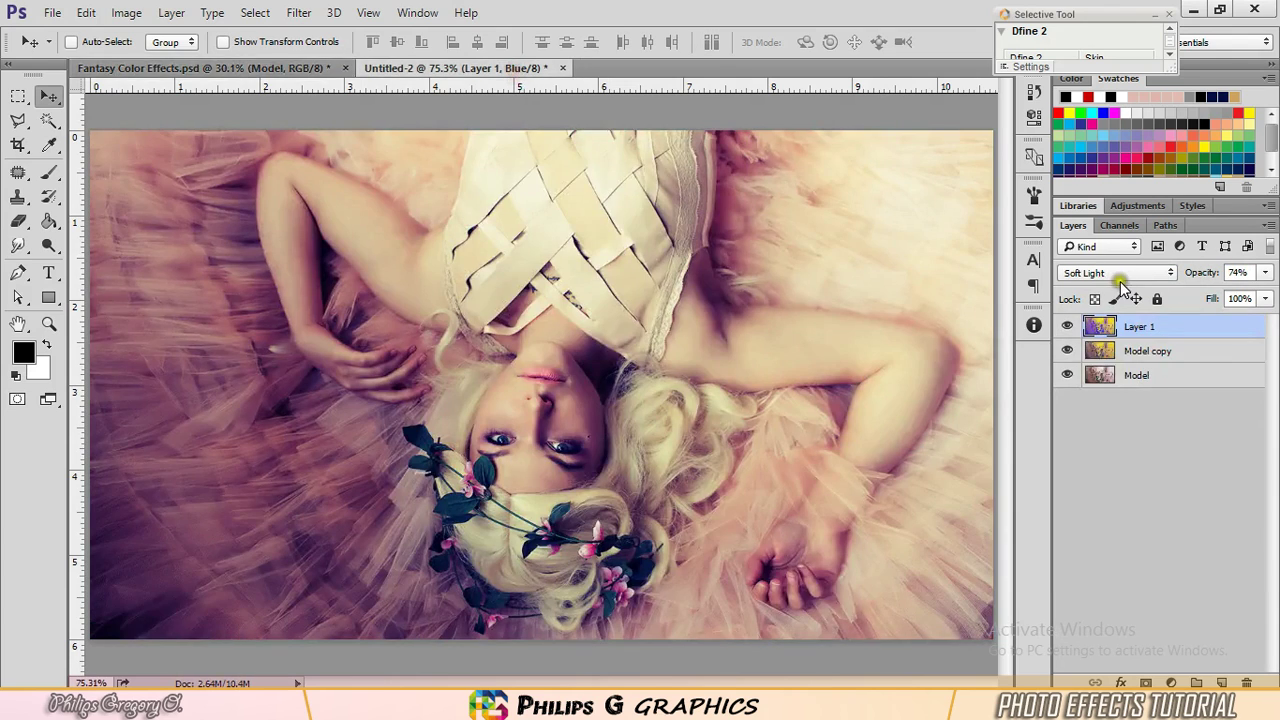
pyautogui.moveTo(1205, 275); pyautogui.dragTo(1213, 275)
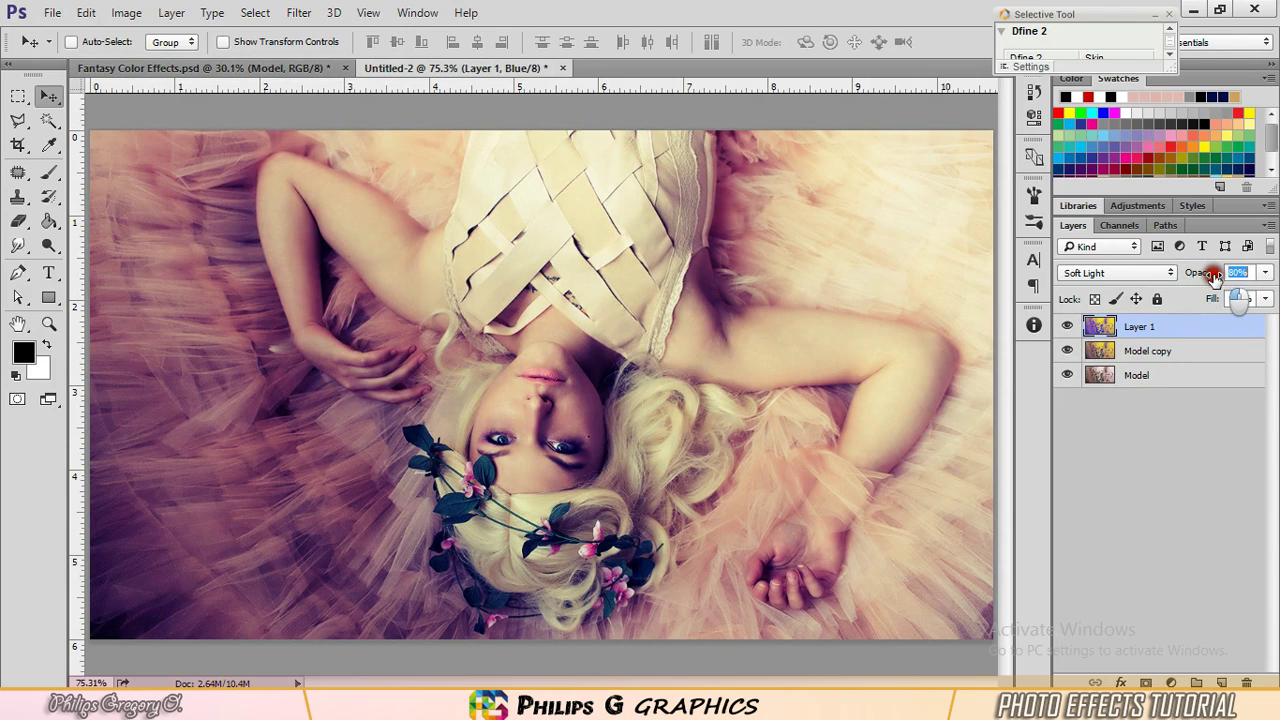
# Step: Set Layer 1's blend mode to Screen and add a Selective Color adjustment layer above it
pyautogui.click(1140, 273)
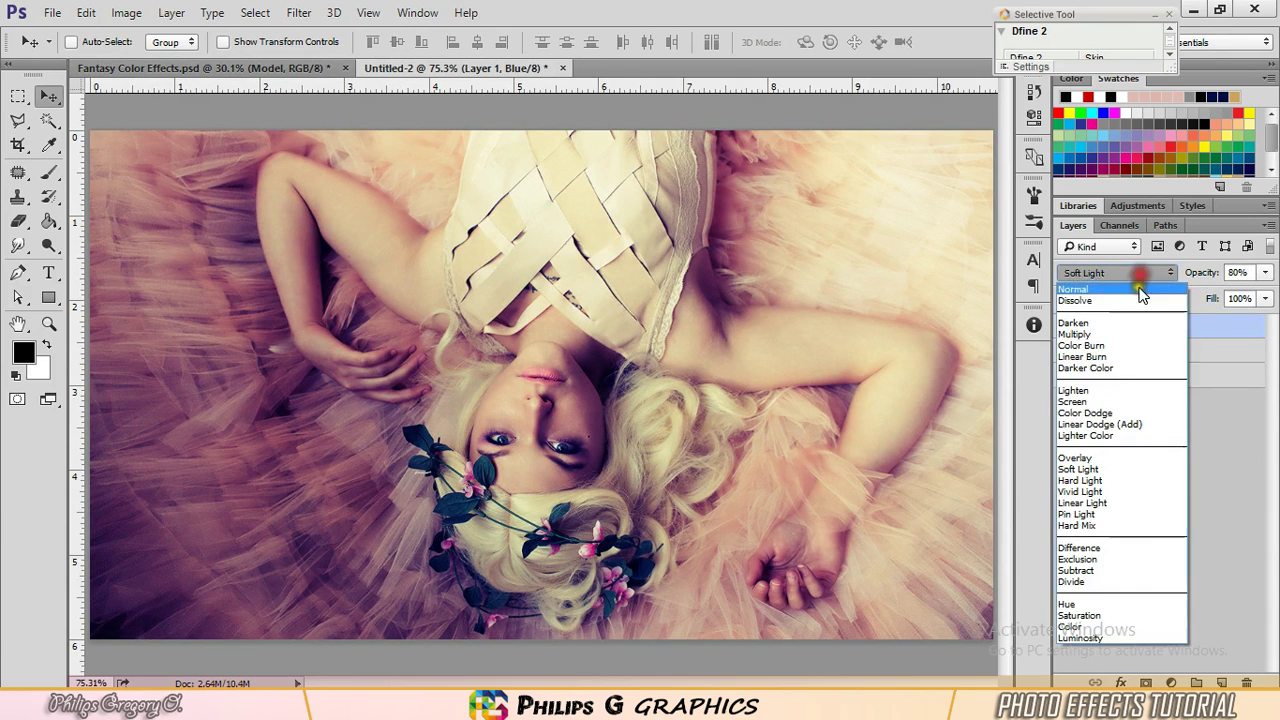
pyautogui.click(1090, 402)
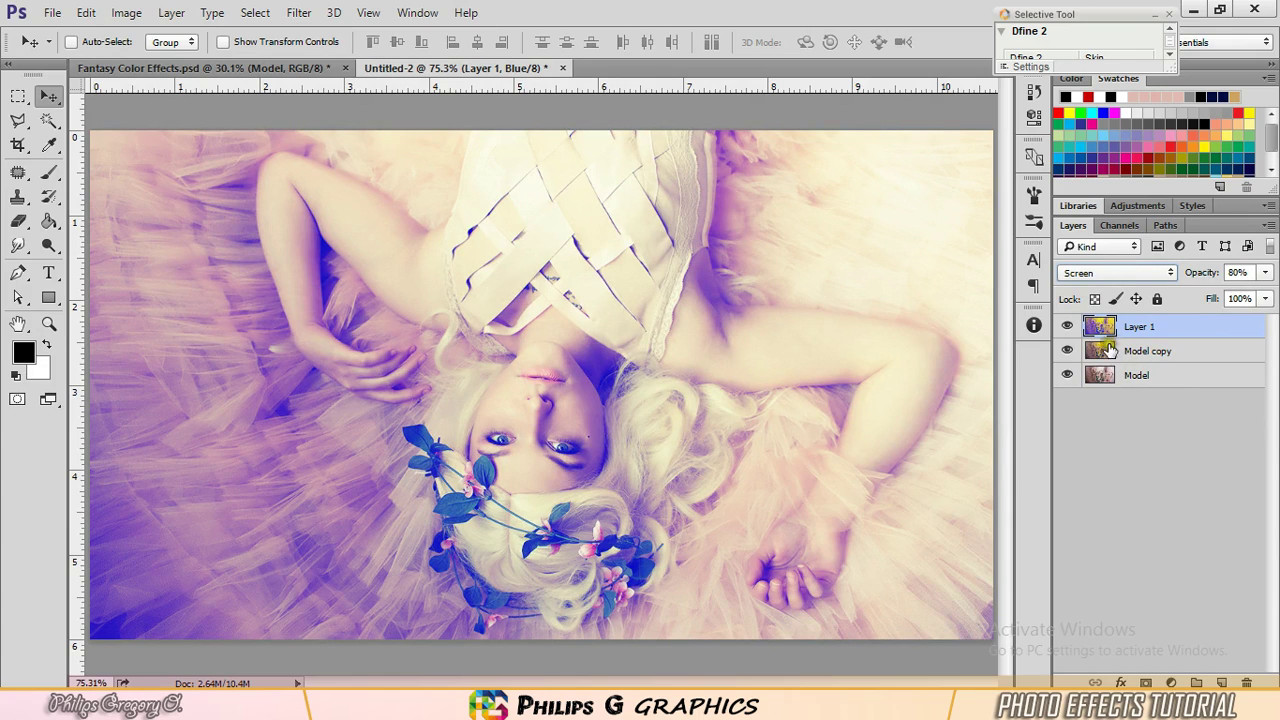
pyautogui.click(1171, 683)
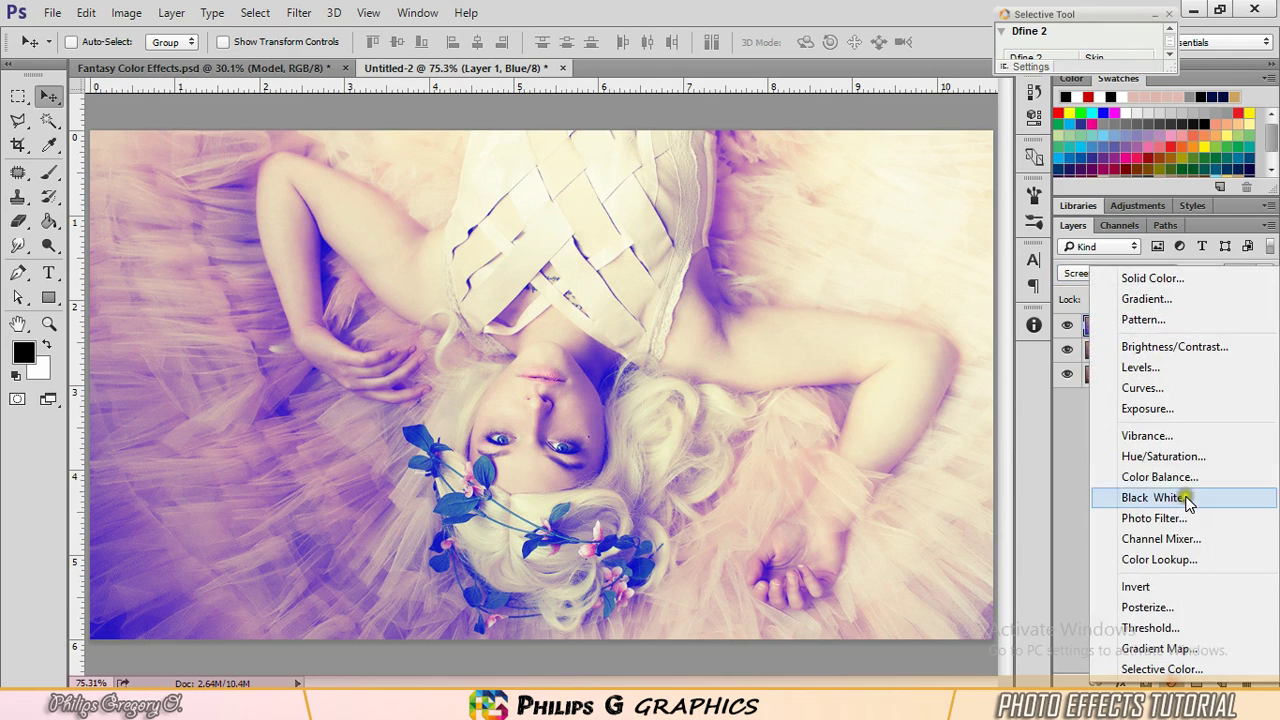
pyautogui.click(1163, 669)
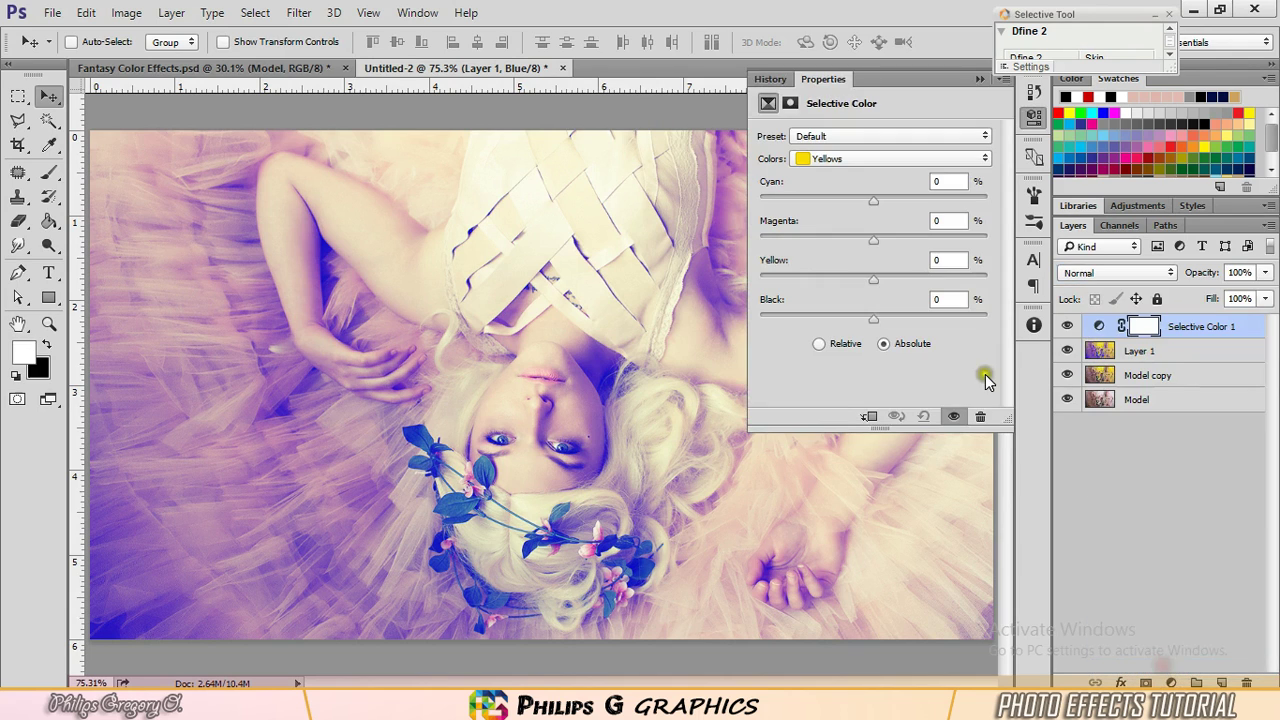
# Step: Set the Selective Color Yellows to Cyan -100%, Magenta -97% and Yellow -78%, and compare the image with and without the adjustment
pyautogui.click(853, 160)
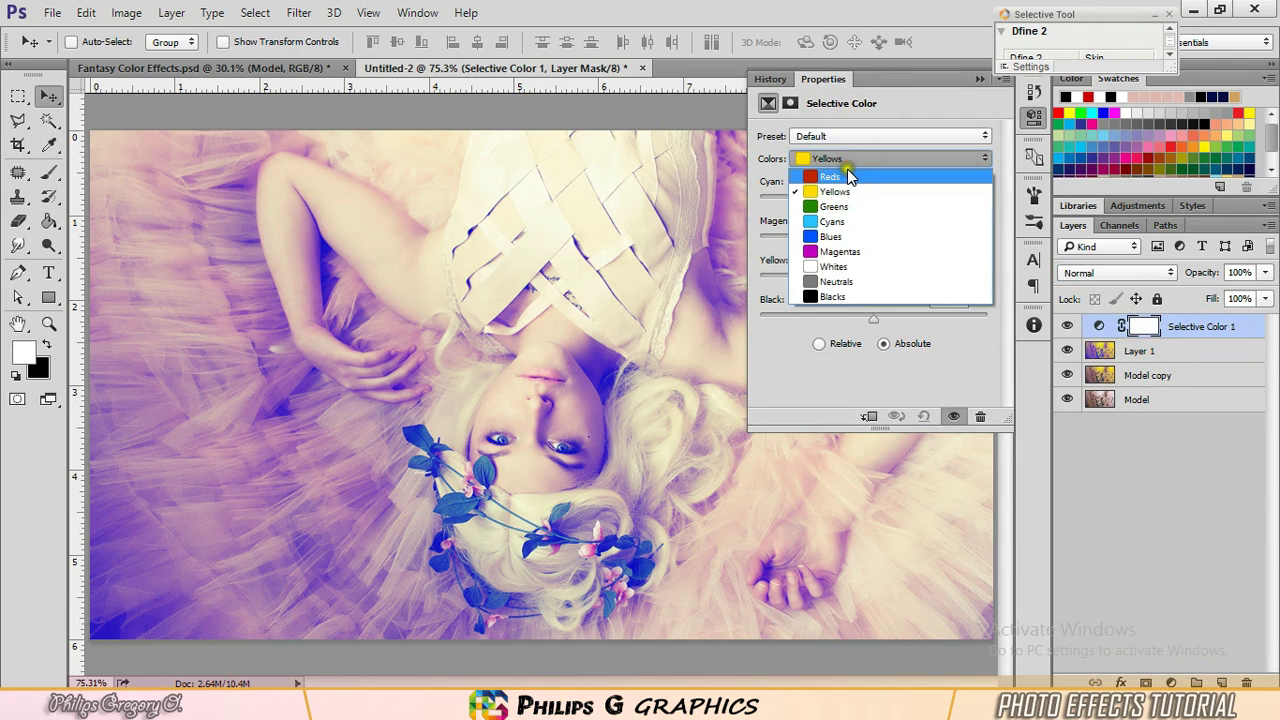
pyautogui.click(845, 184)
pyautogui.moveTo(875, 200); pyautogui.dragTo(760, 201)
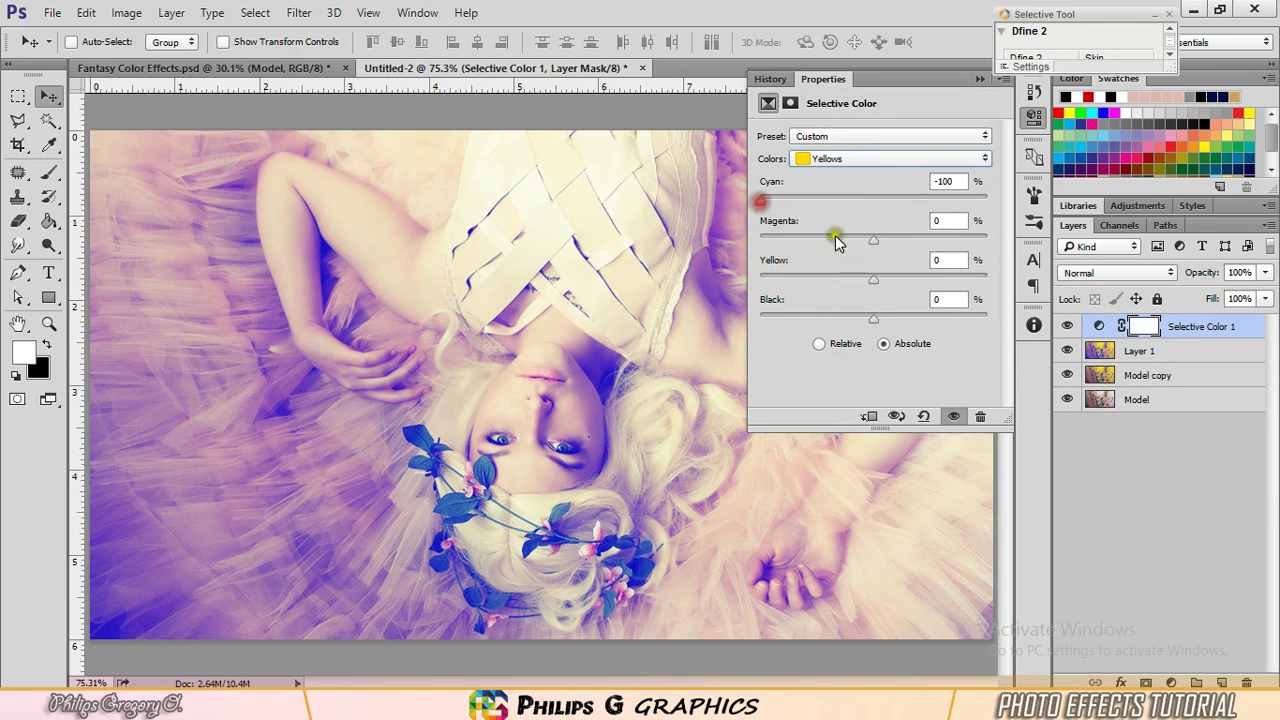
pyautogui.moveTo(874, 240); pyautogui.dragTo(764, 241)
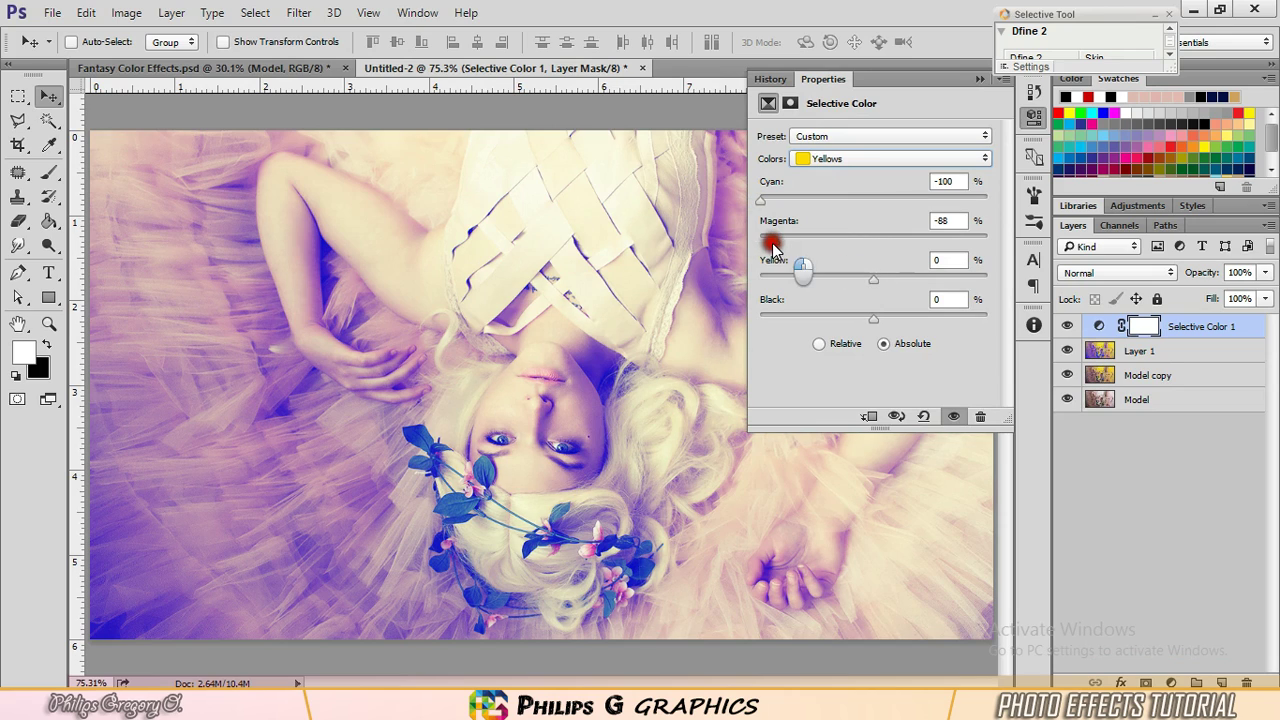
pyautogui.moveTo(873, 285); pyautogui.dragTo(785, 280)
pyautogui.click(1070, 326)
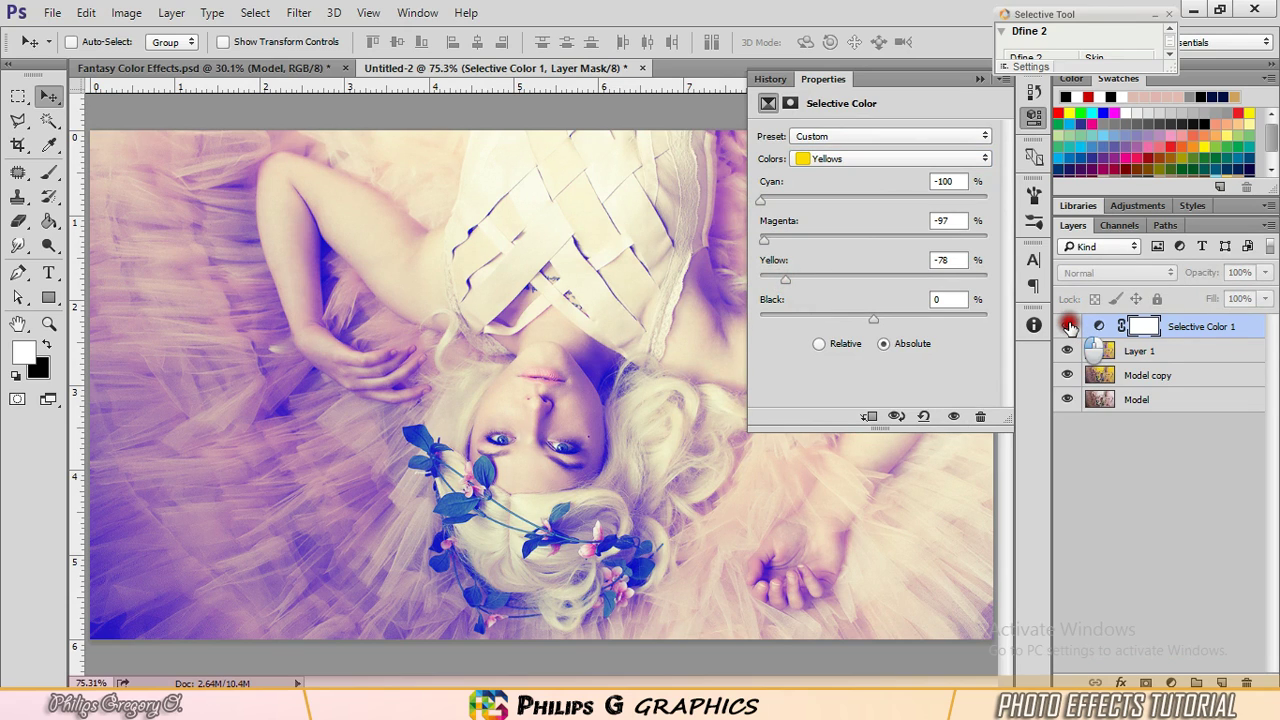
pyautogui.click(1068, 326)
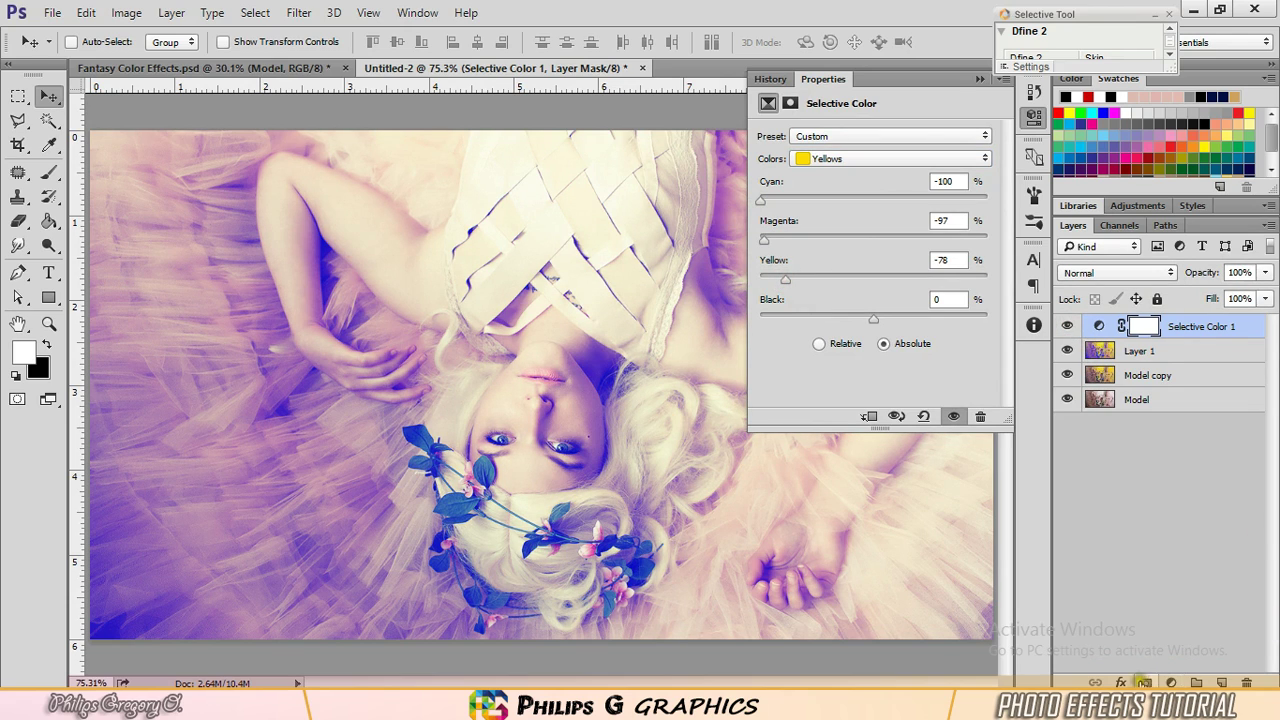
# Step: Add a Gradient Map adjustment layer on top using the Violet, Orange gradient preset
pyautogui.click(1171, 682)
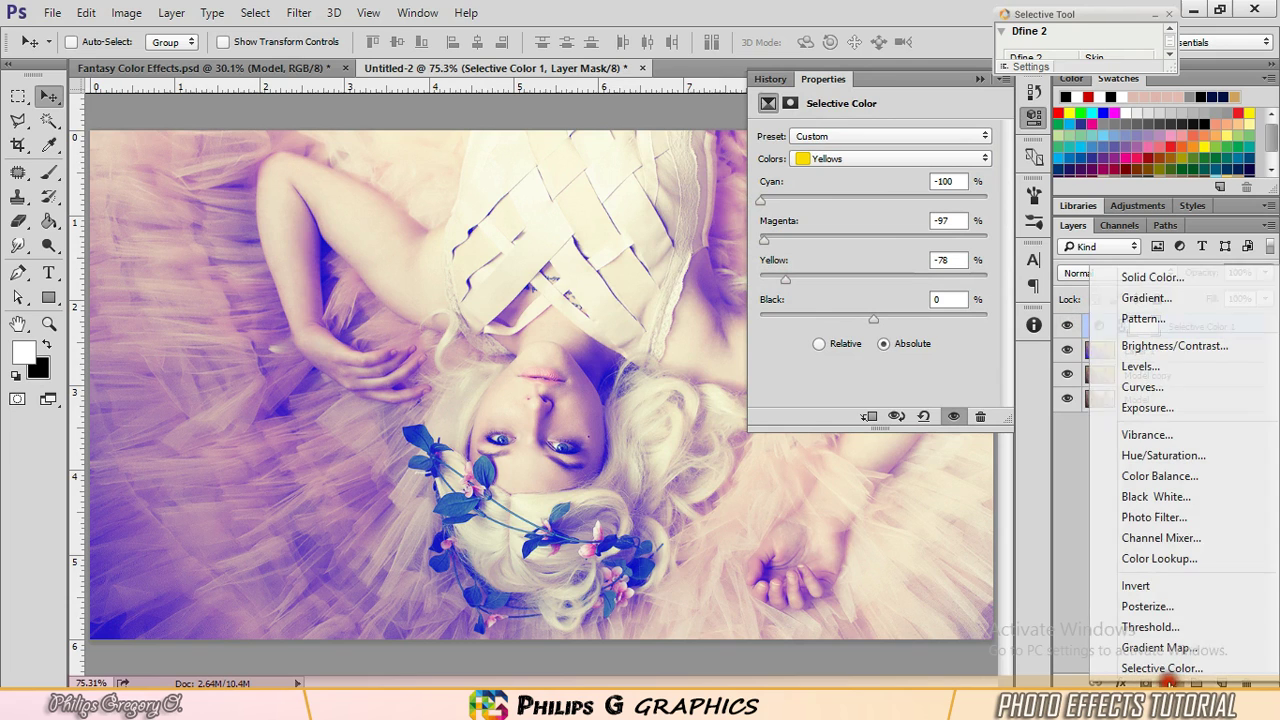
pyautogui.click(1175, 650)
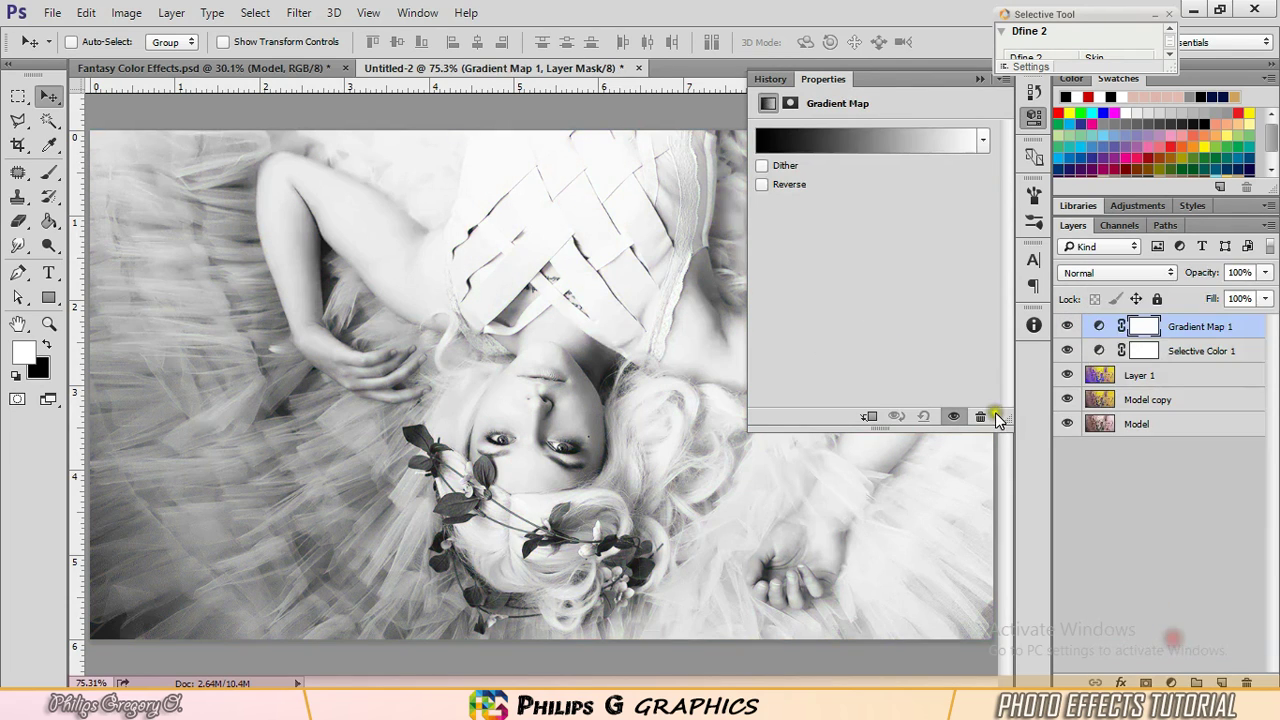
pyautogui.click(872, 141)
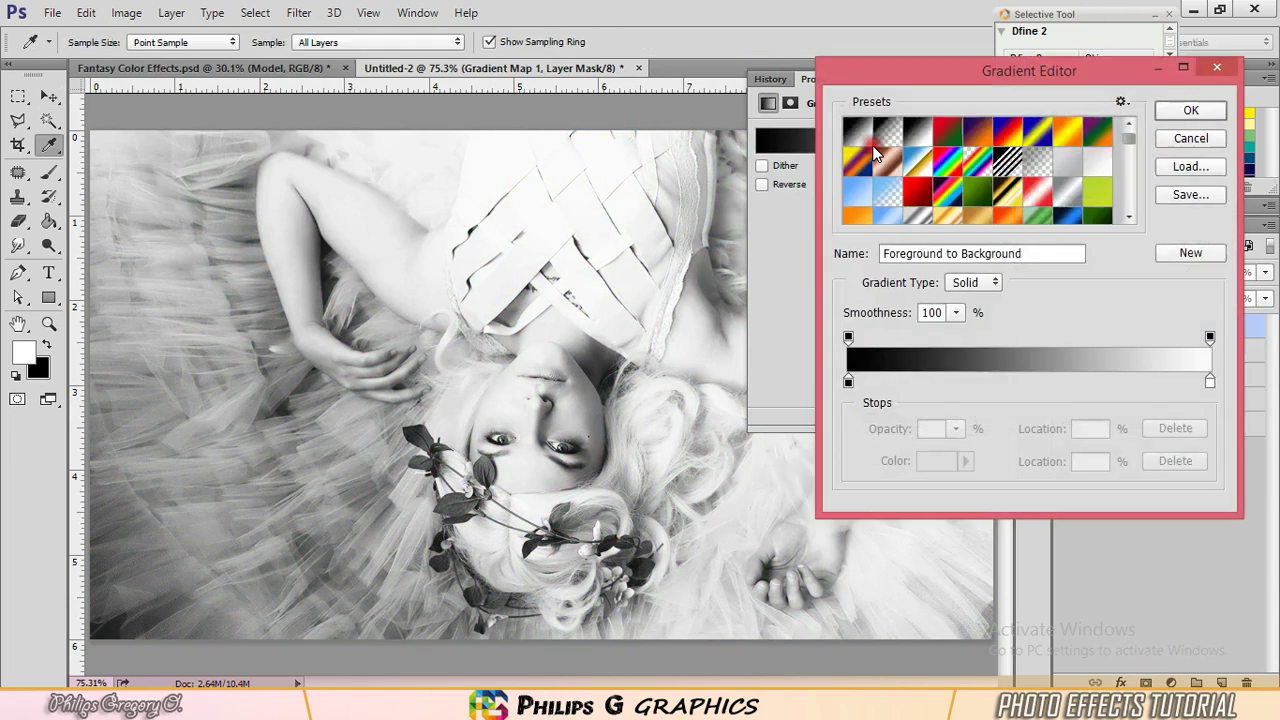
pyautogui.click(980, 135)
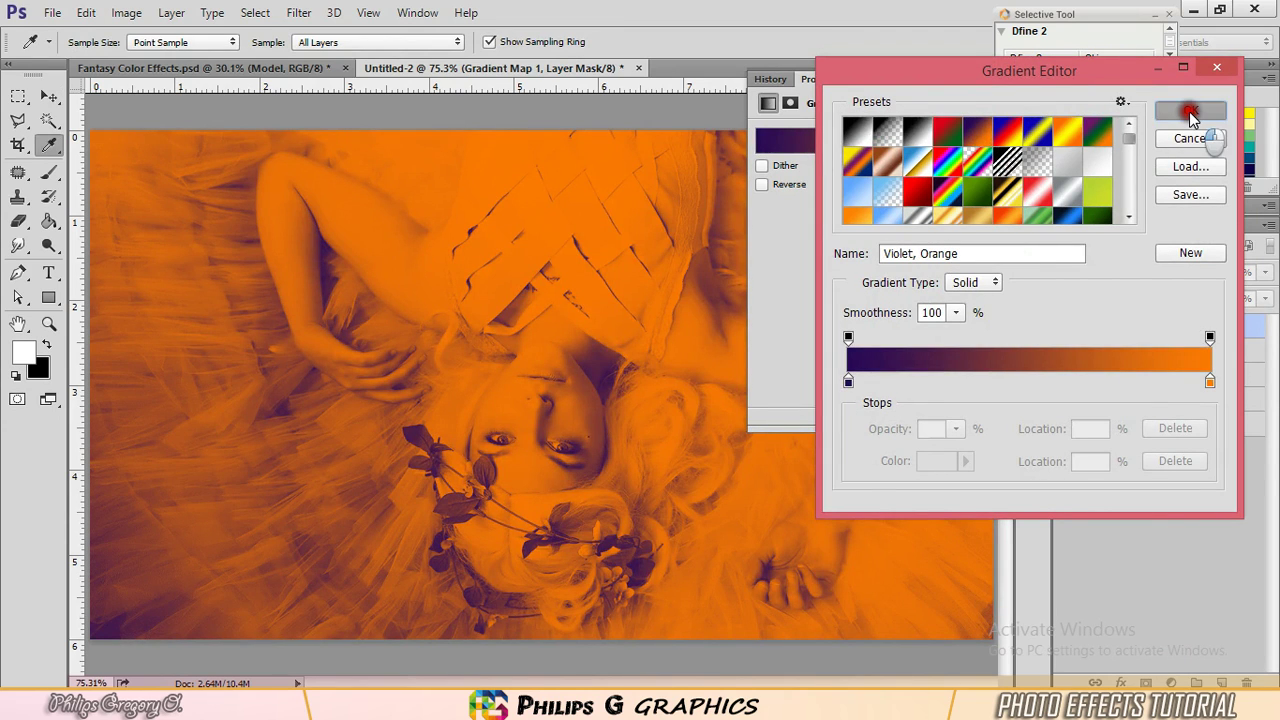
pyautogui.click(1189, 111)
pyautogui.click(978, 78)
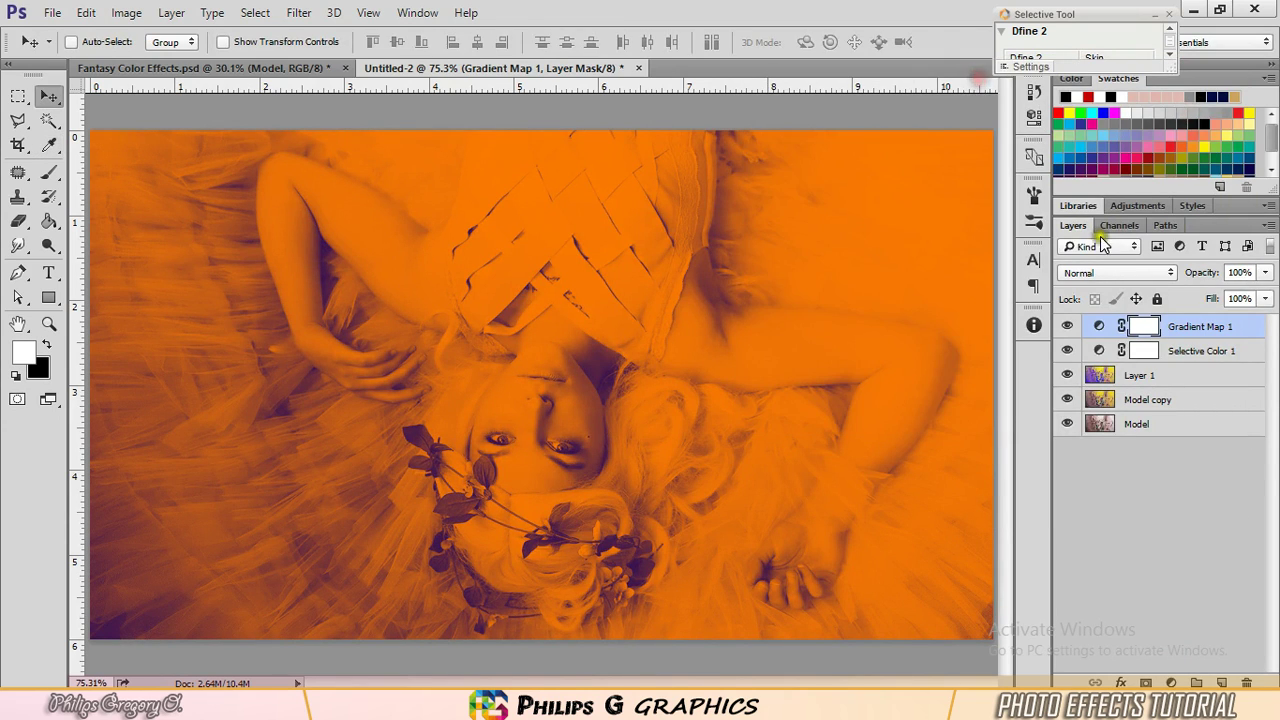
# Step: Set the Gradient Map layer's blend mode to Screen and its opacity to 77%
pyautogui.click(1093, 273)
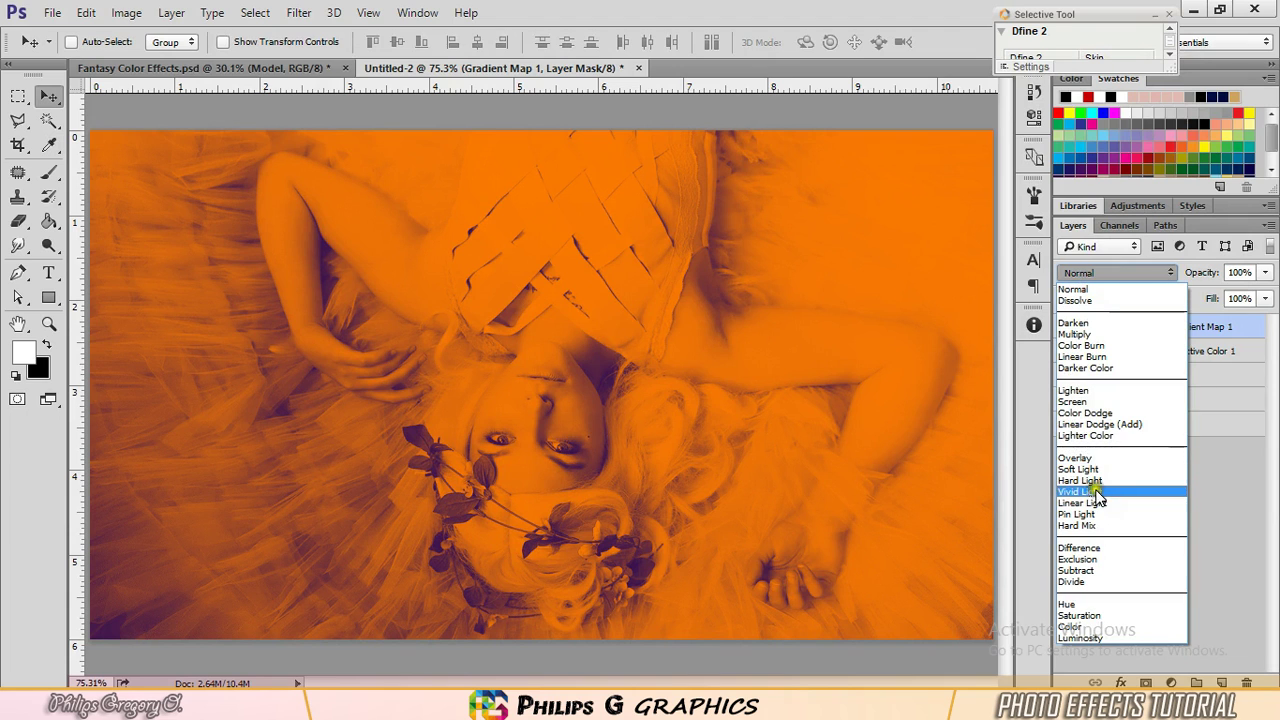
pyautogui.click(1075, 401)
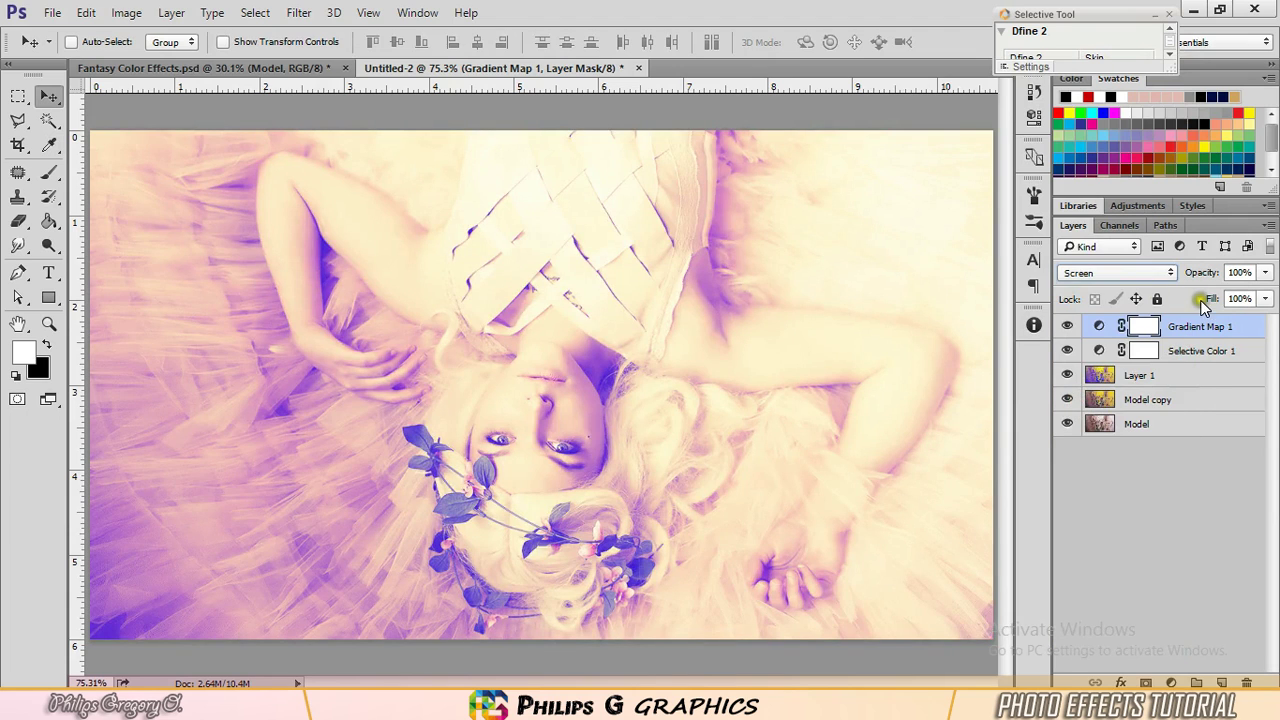
pyautogui.moveTo(1215, 273); pyautogui.dragTo(1193, 276)
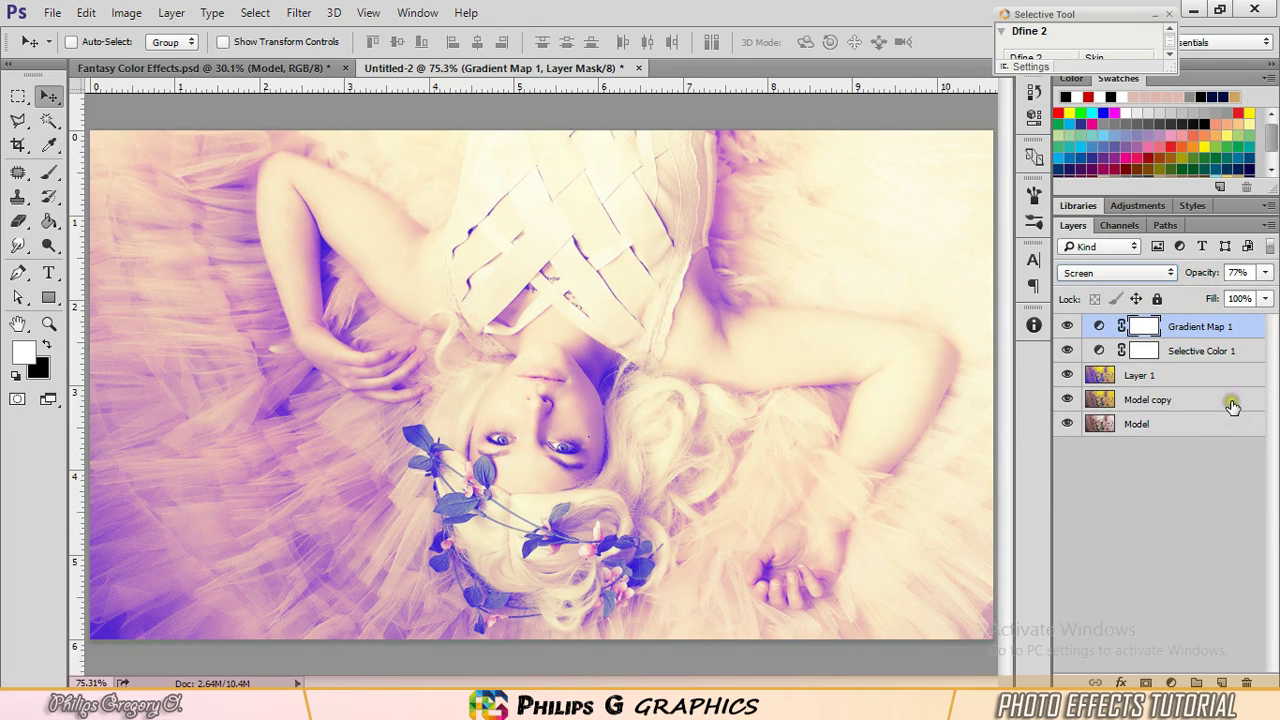
# Step: Check the Gradient Map 1 layer's blend mode and opacity in Fantasy Color Effects.psd, and return to Untitled-2
pyautogui.click(275, 69)
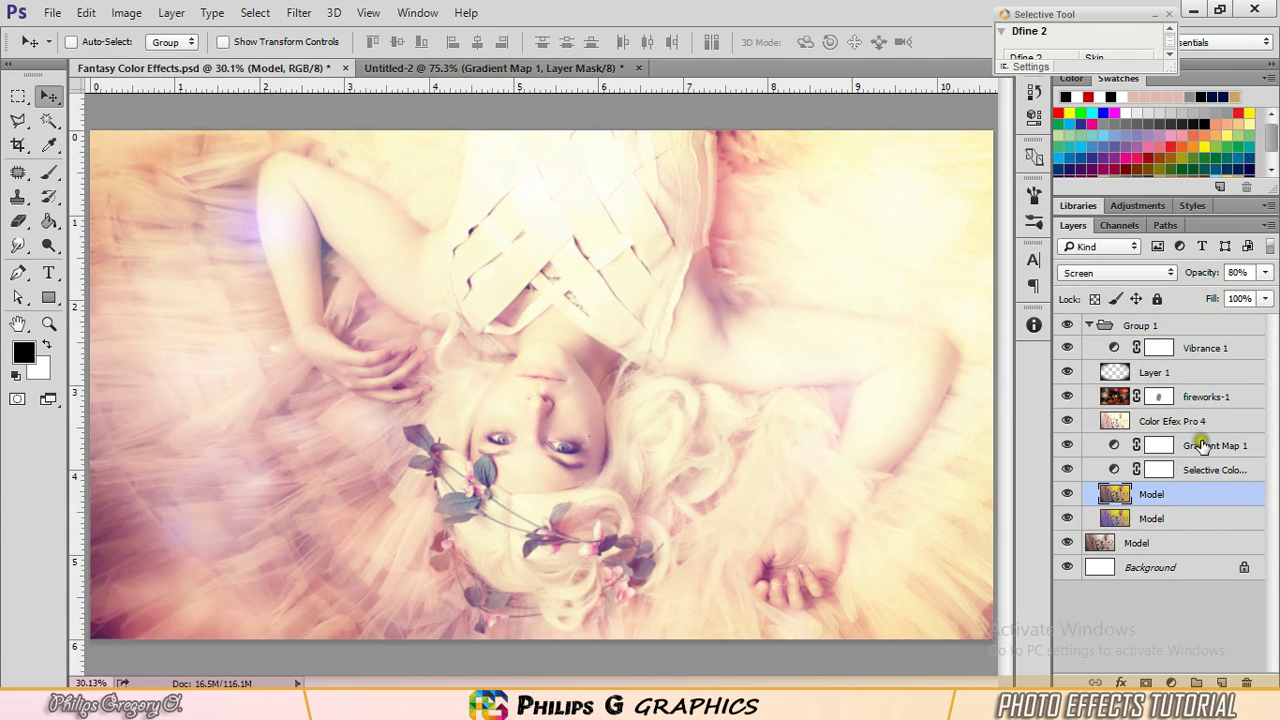
pyautogui.click(1158, 445)
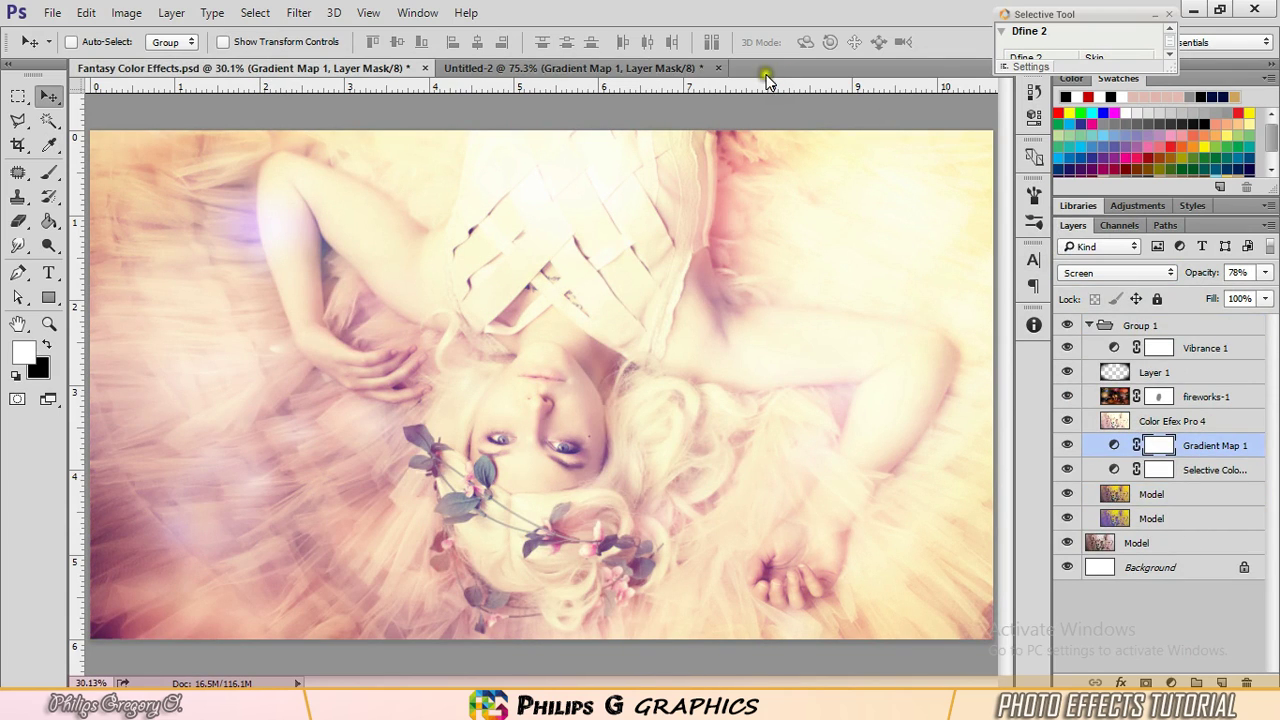
pyautogui.click(638, 68)
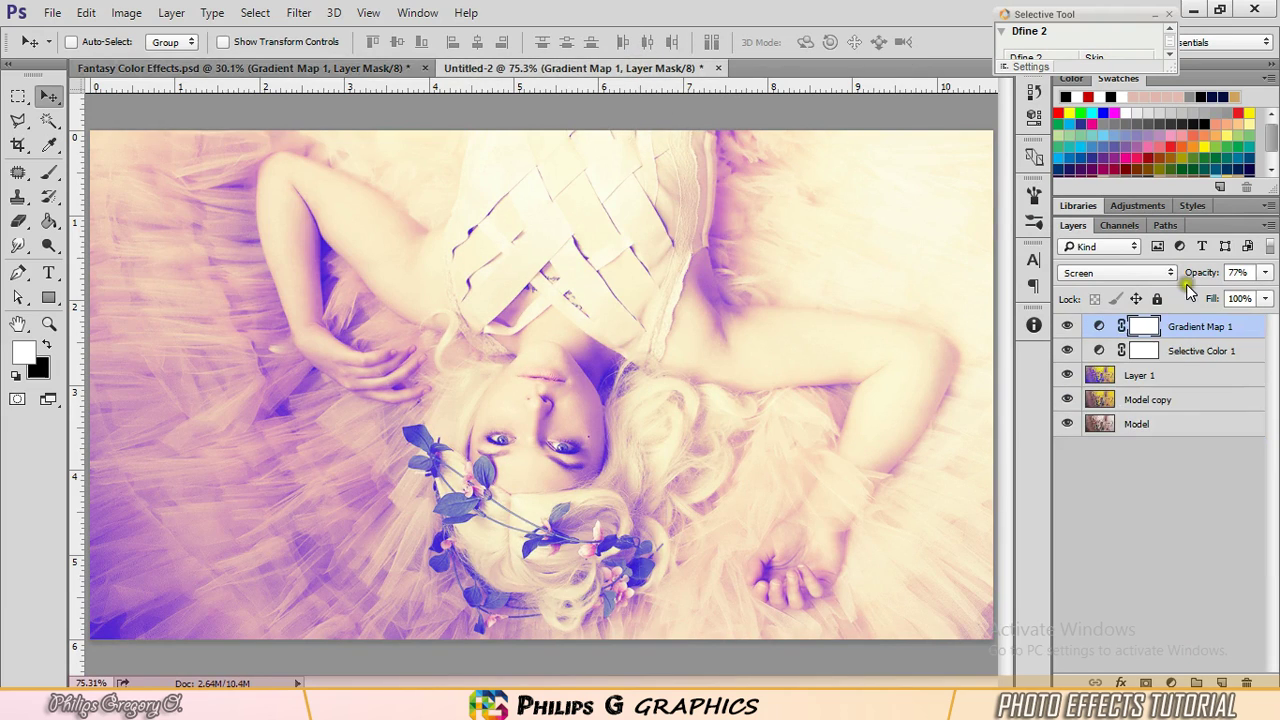
# Step: Create a new top layer, stamp all visible layers into it and open it in the Color Efex Pro 4 filter
pyautogui.click(1221, 683)
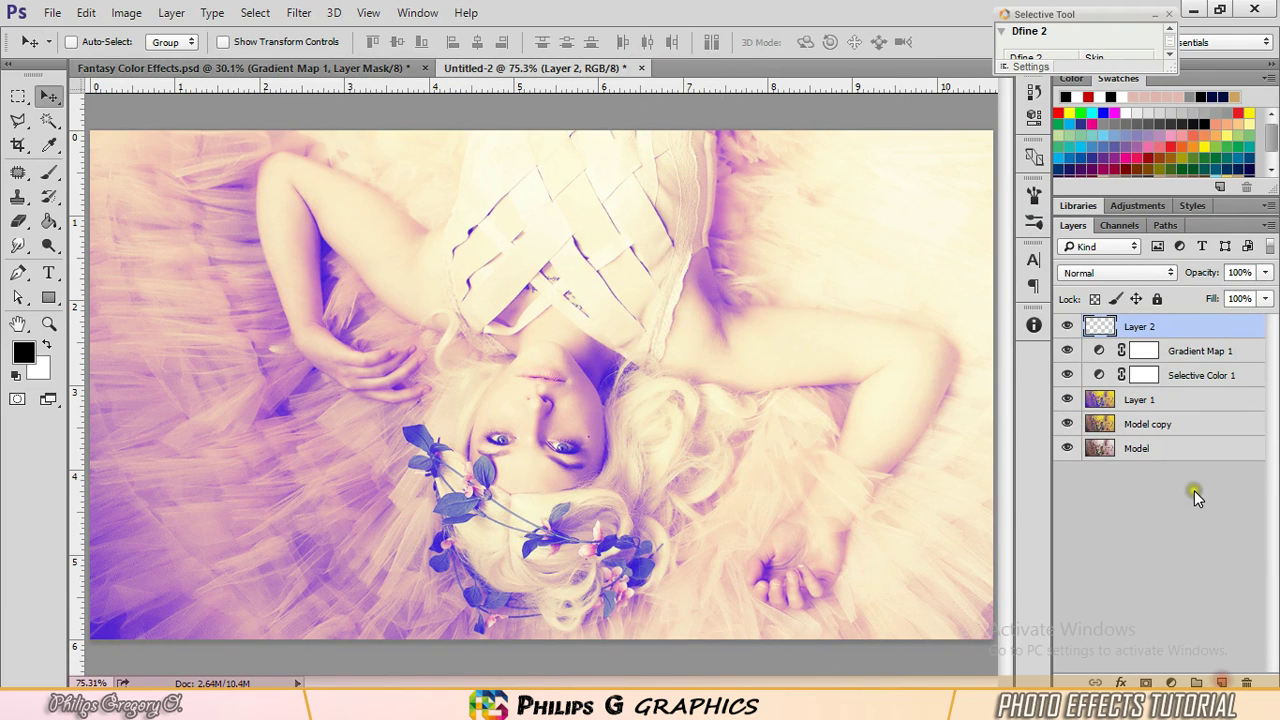
pyautogui.hotkey('ctrl', 'shift', 'alt', 'e')
pyautogui.click(296, 14)
pyautogui.moveTo(491, 421)
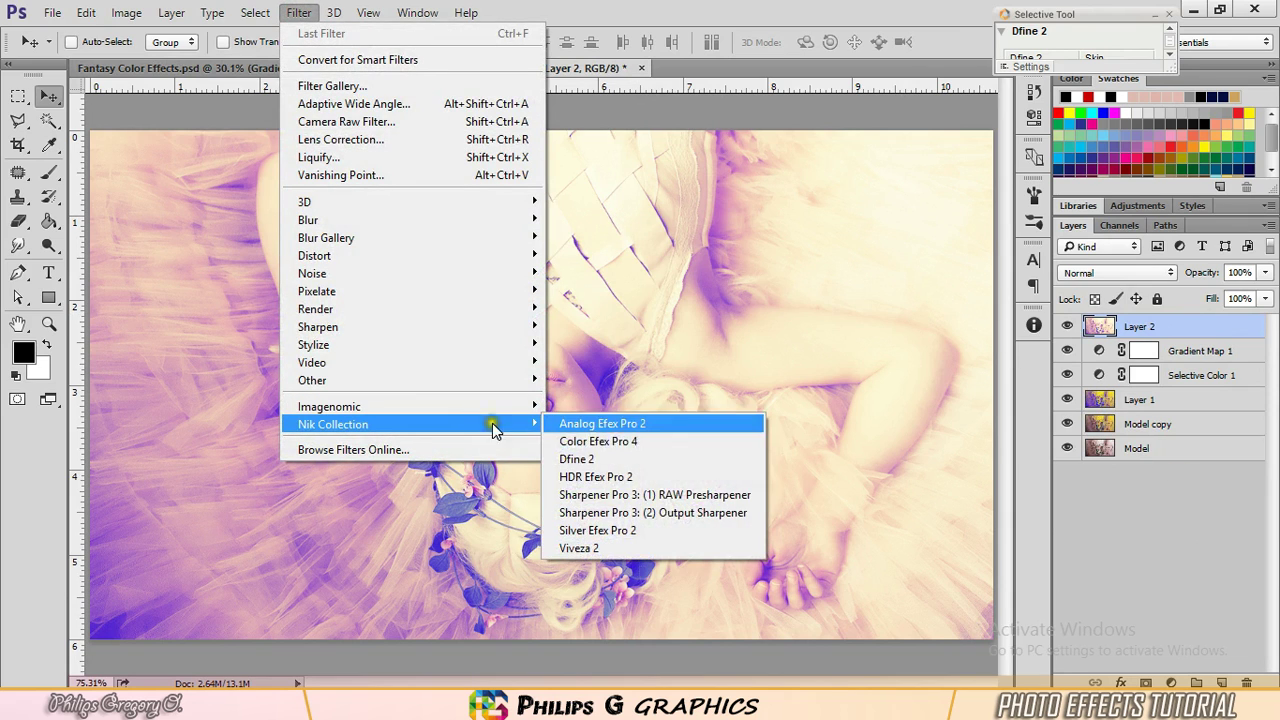
pyautogui.click(616, 437)
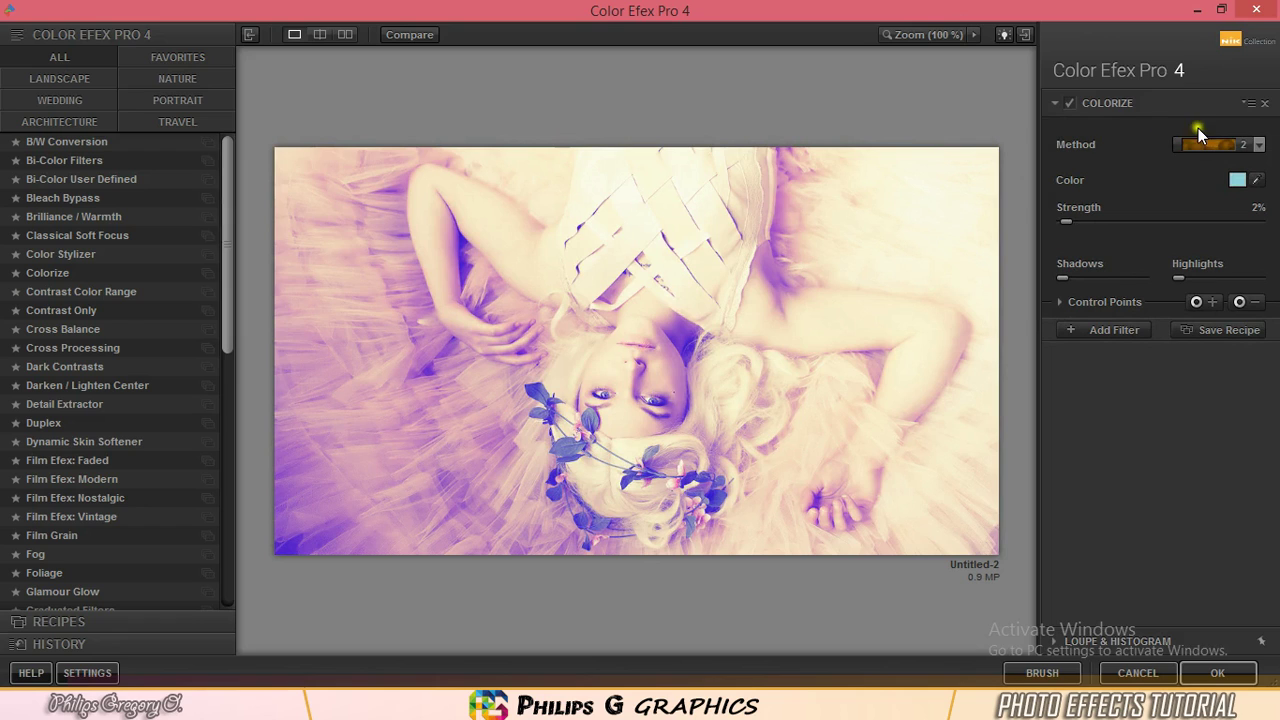
# Step: Try the Colorize filter with methods 2 and 1, reduce its strength to 0% and turn it off
pyautogui.click(1215, 147)
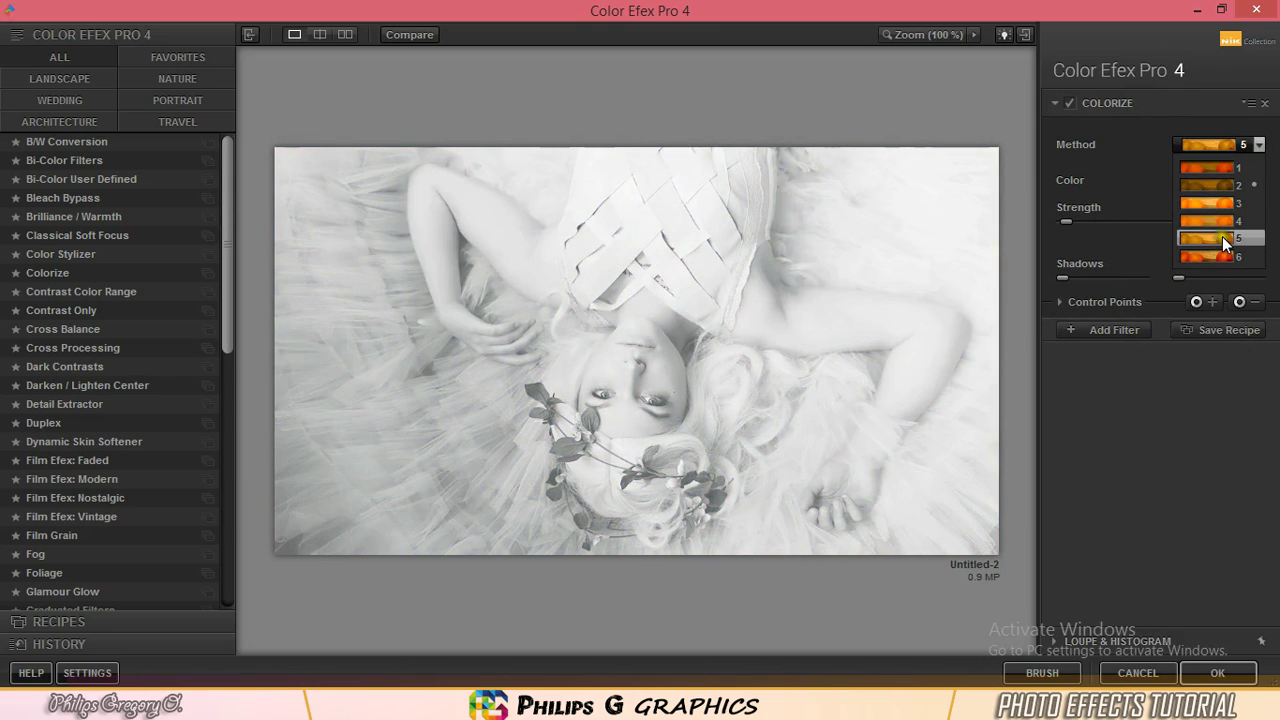
pyautogui.click(1225, 182)
pyautogui.moveTo(1066, 224)
pyautogui.mouseDown()
pyautogui.moveTo(1180, 224)
pyautogui.moveTo(1086, 223)
pyautogui.mouseUp()
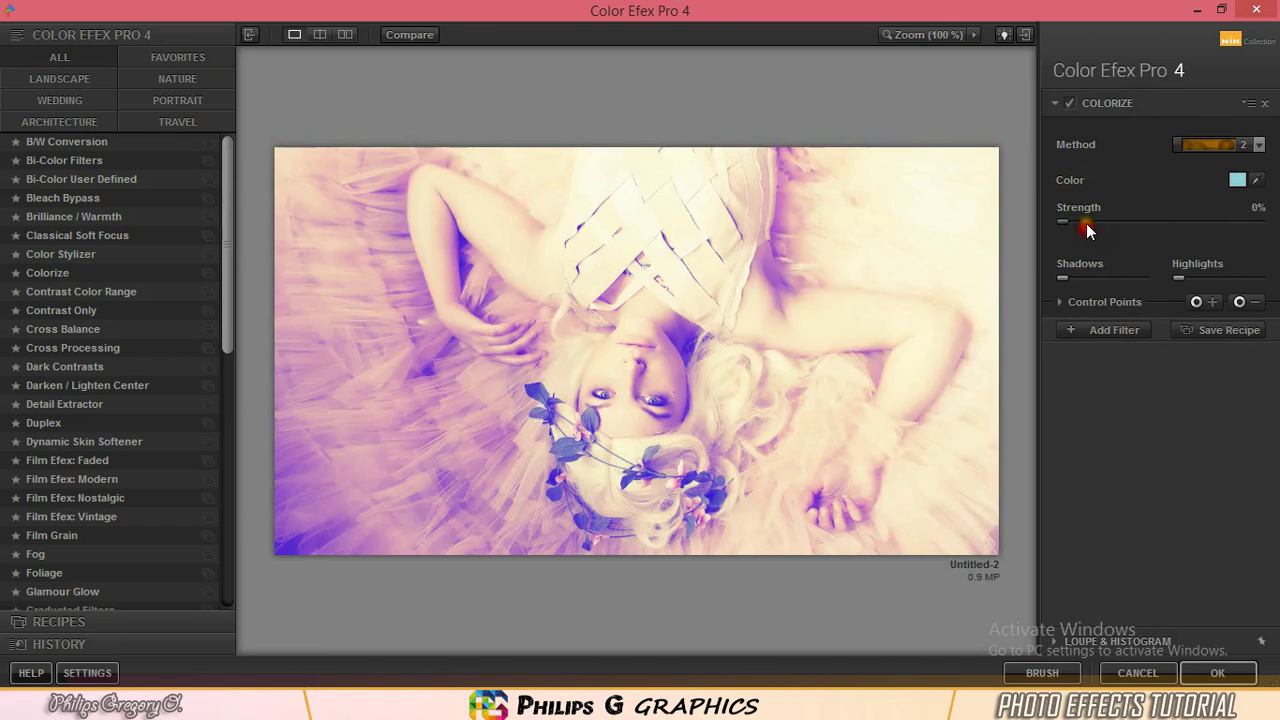
pyautogui.click(1194, 148)
pyautogui.click(1206, 166)
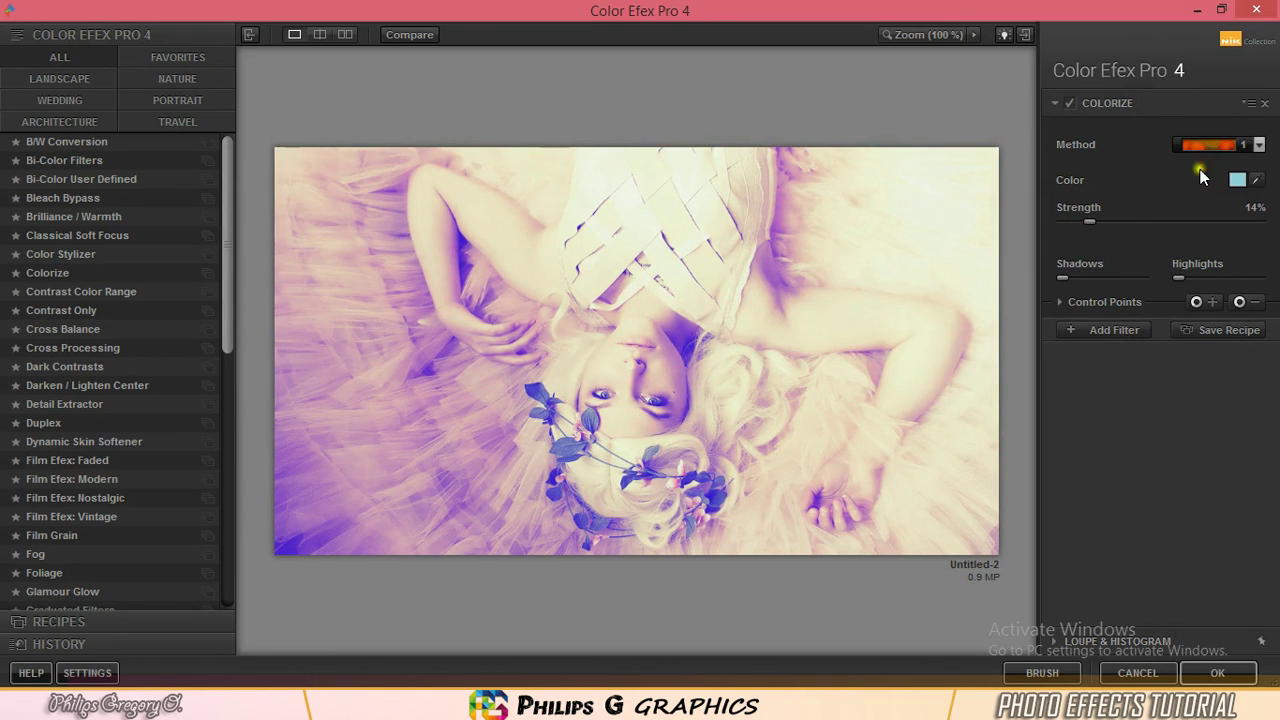
pyautogui.moveTo(1086, 218); pyautogui.dragTo(1058, 232)
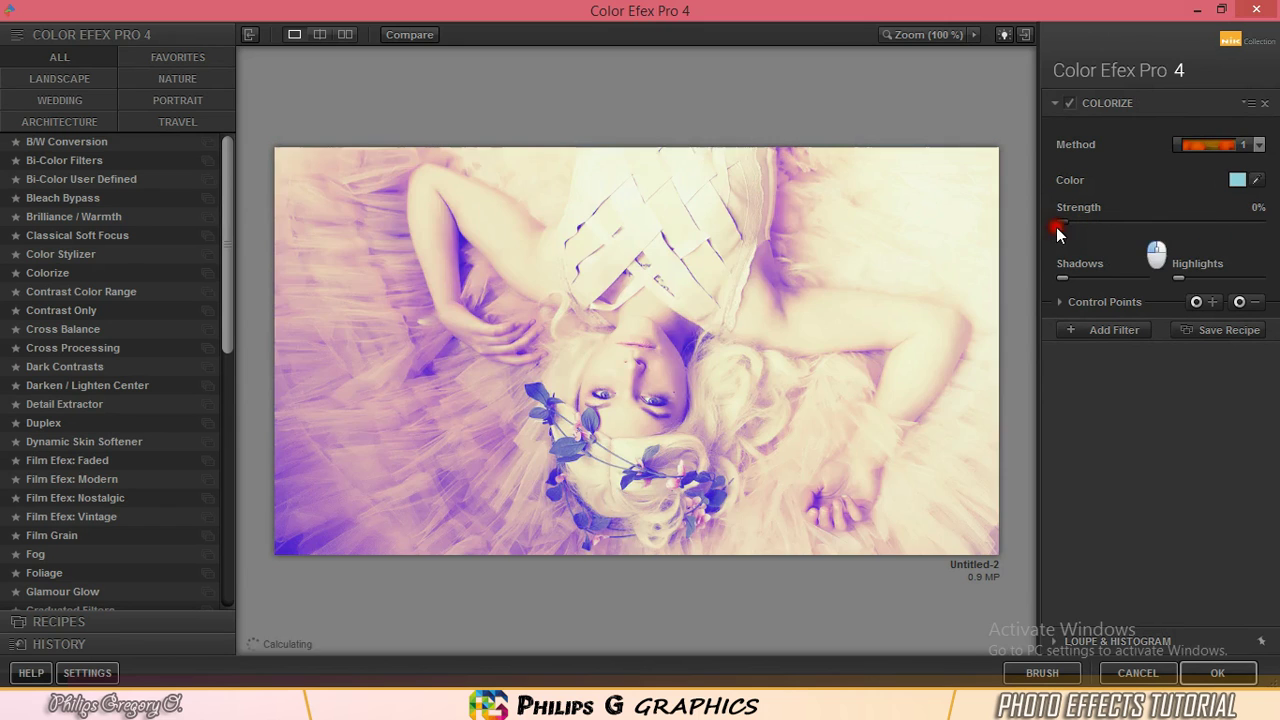
pyautogui.click(1070, 102)
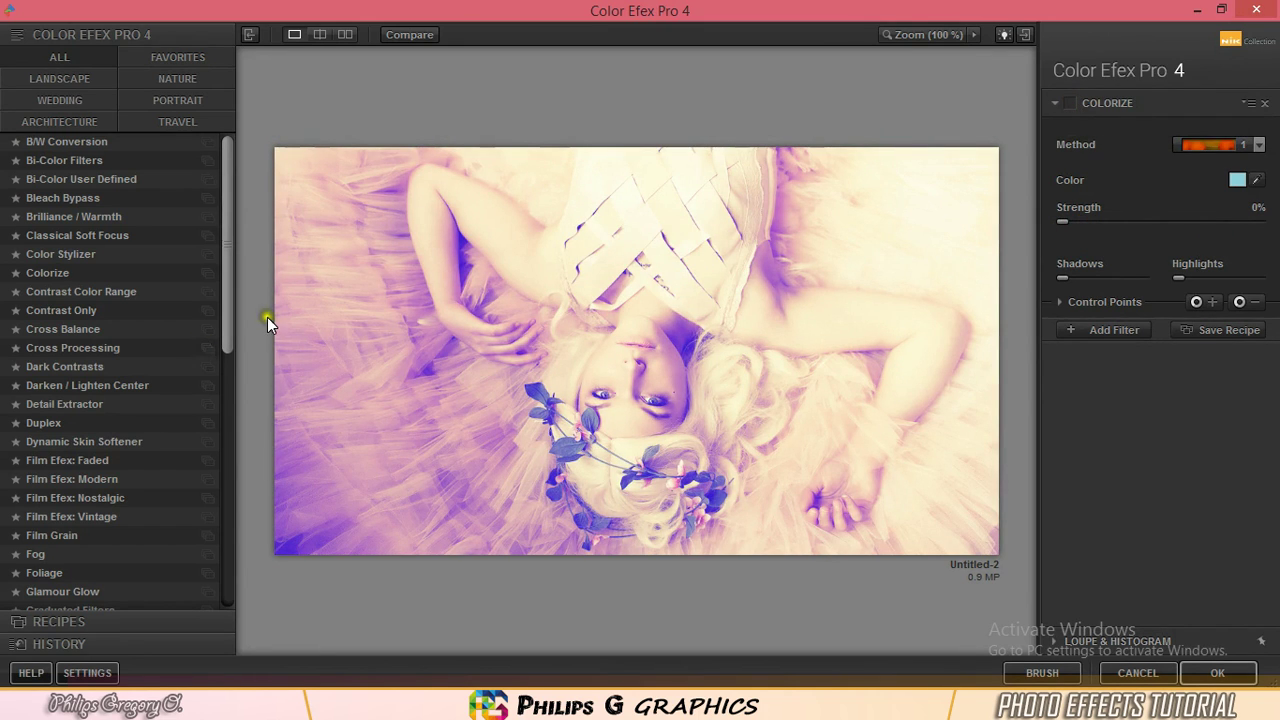
# Step: Try the Ink filter with color set 1 at 3% strength, compare the image with and without it, and lower the strength slightly
pyautogui.moveTo(231, 320)
pyautogui.mouseDown()
pyautogui.moveTo(225, 577)
pyautogui.moveTo(221, 456)
pyautogui.mouseUp()
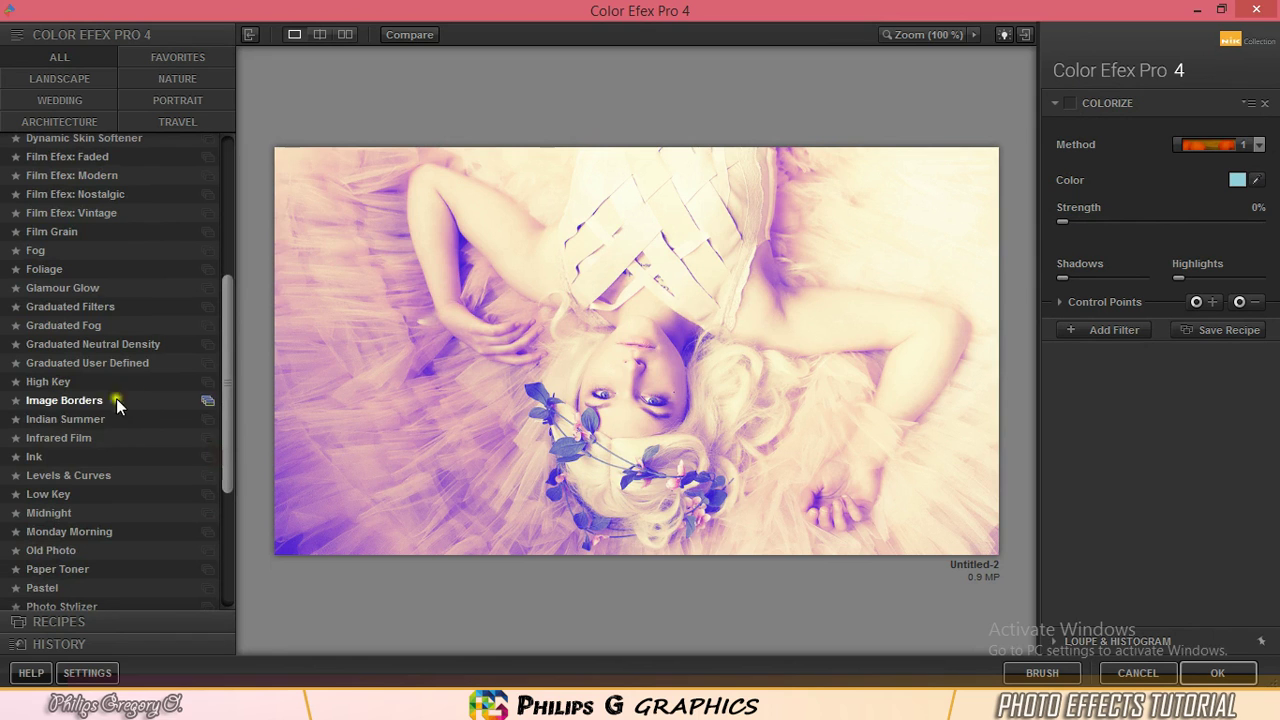
pyautogui.click(74, 455)
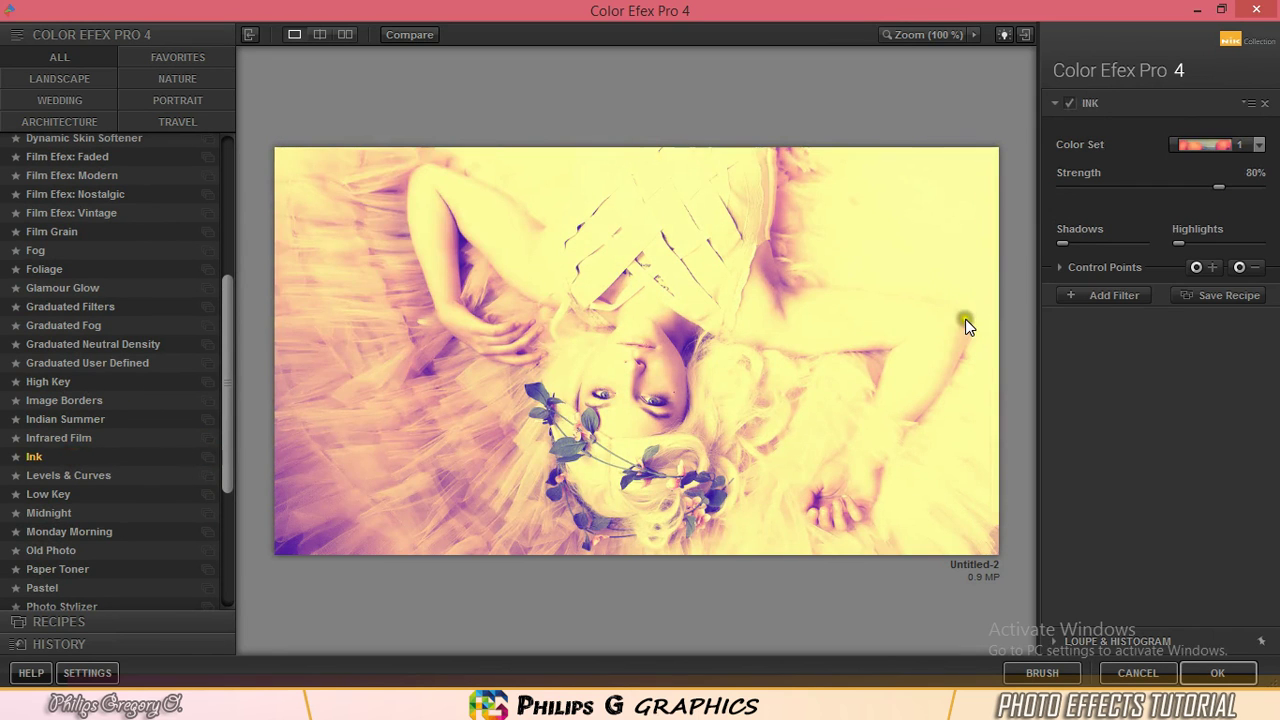
pyautogui.moveTo(1221, 186); pyautogui.dragTo(1066, 198)
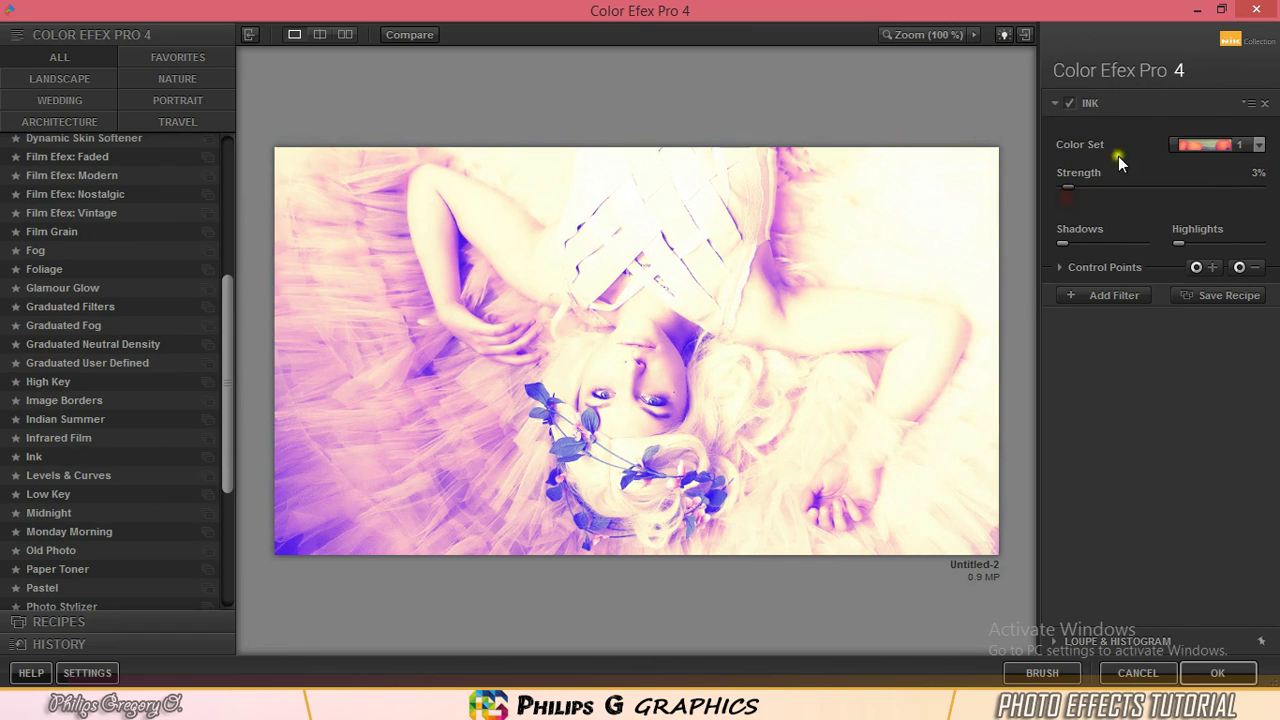
pyautogui.click(1066, 99)
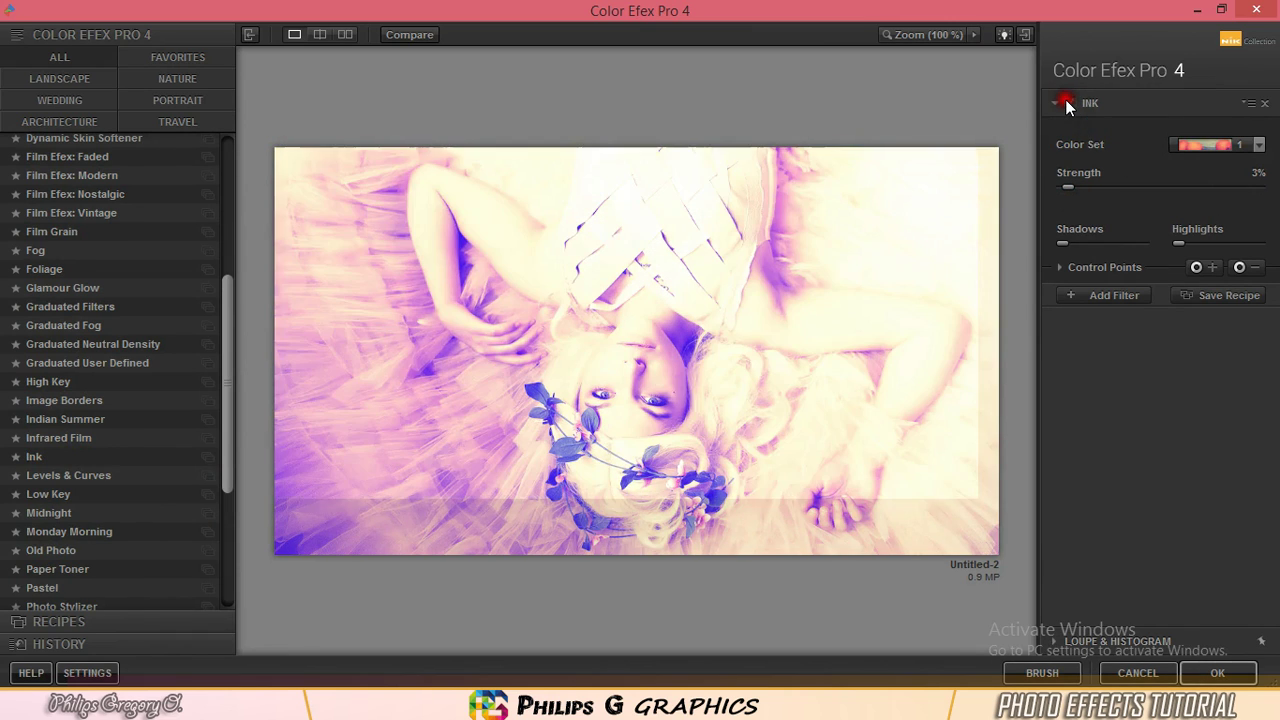
pyautogui.click(1067, 102)
pyautogui.click(1067, 102)
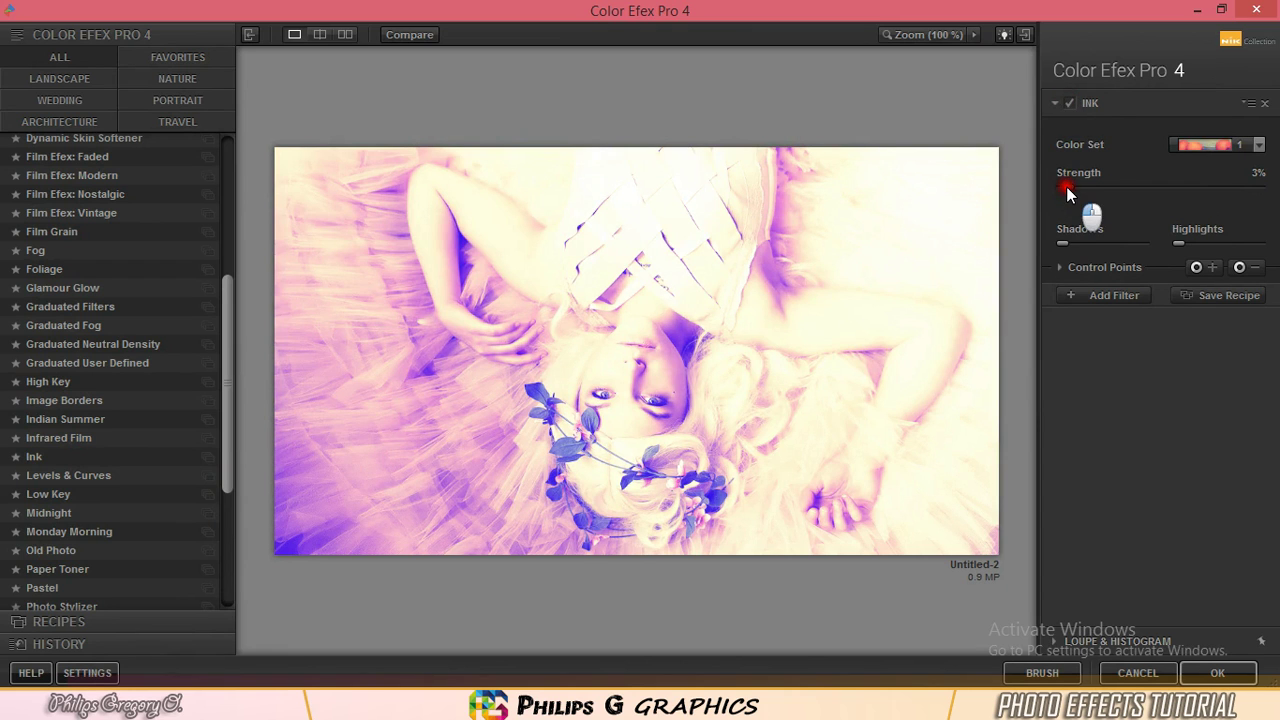
pyautogui.moveTo(1066, 187); pyautogui.dragTo(1062, 187)
# Step: Switch to the Glamour Glow filter, lower its glow to 12%, compare the image with and without it, and apply it
pyautogui.click(113, 290)
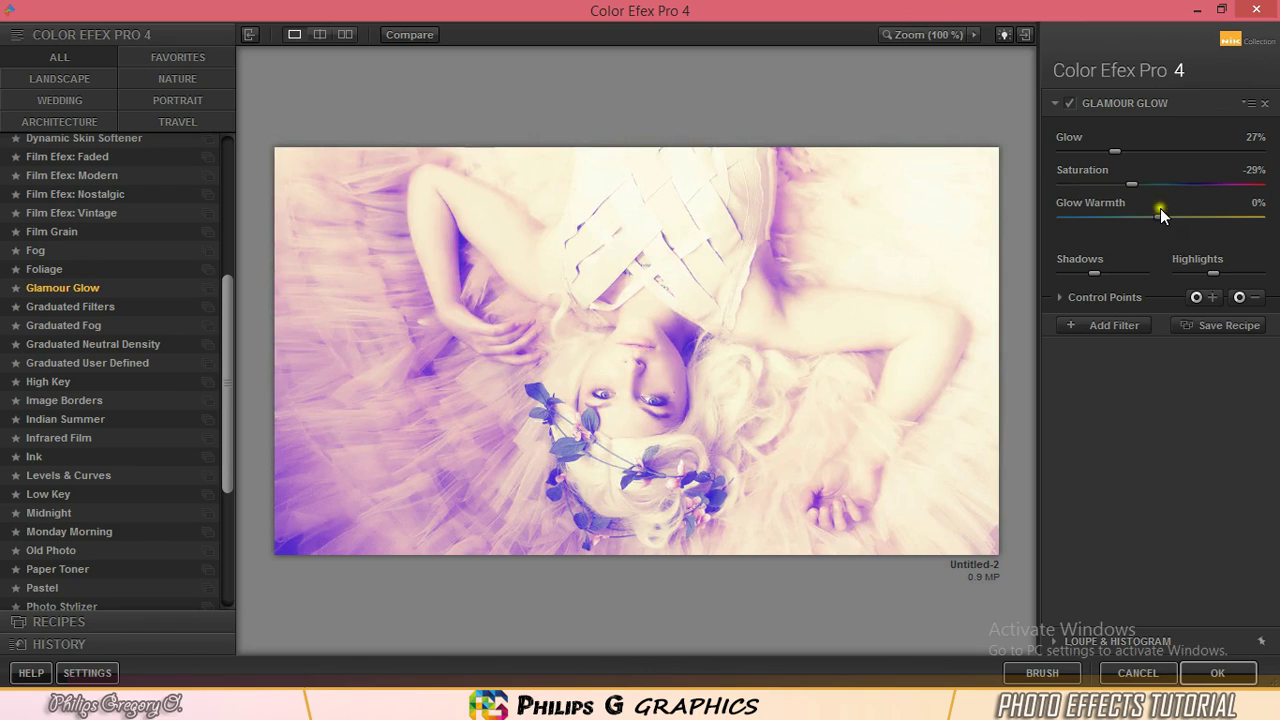
pyautogui.moveTo(1112, 147); pyautogui.dragTo(1084, 151)
pyautogui.click(1067, 102)
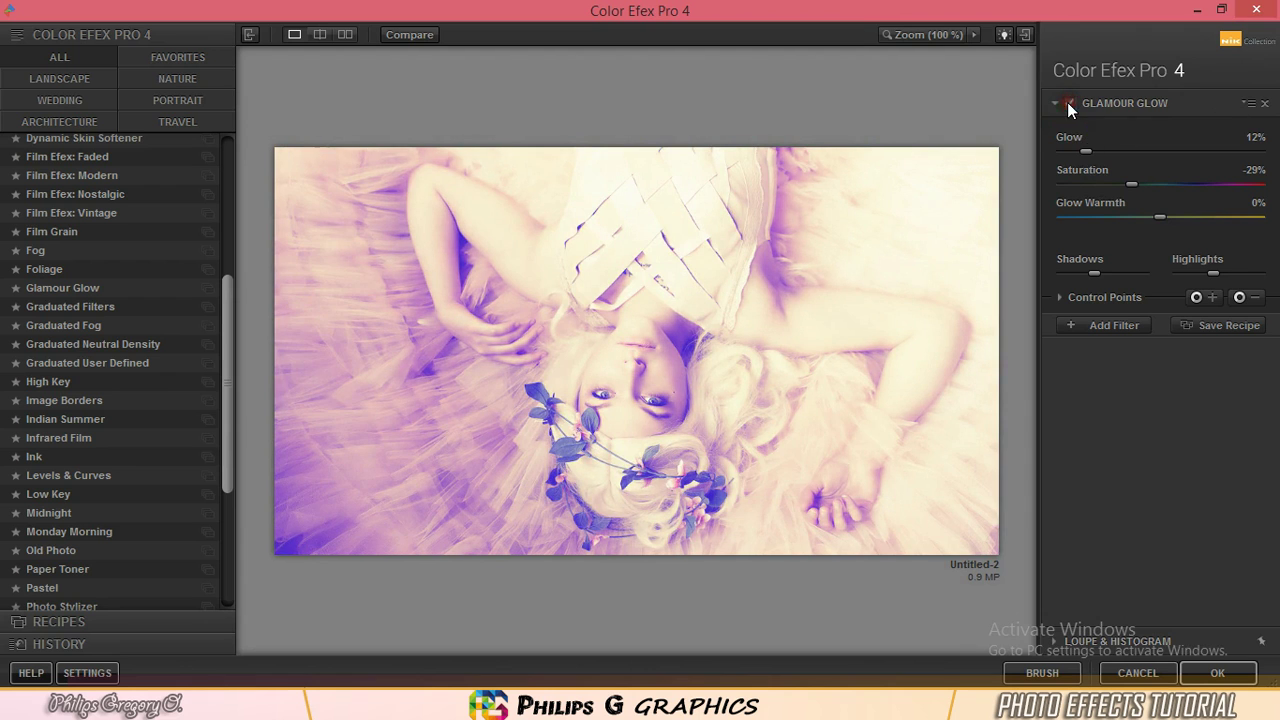
pyautogui.click(1126, 331)
pyautogui.click(1212, 674)
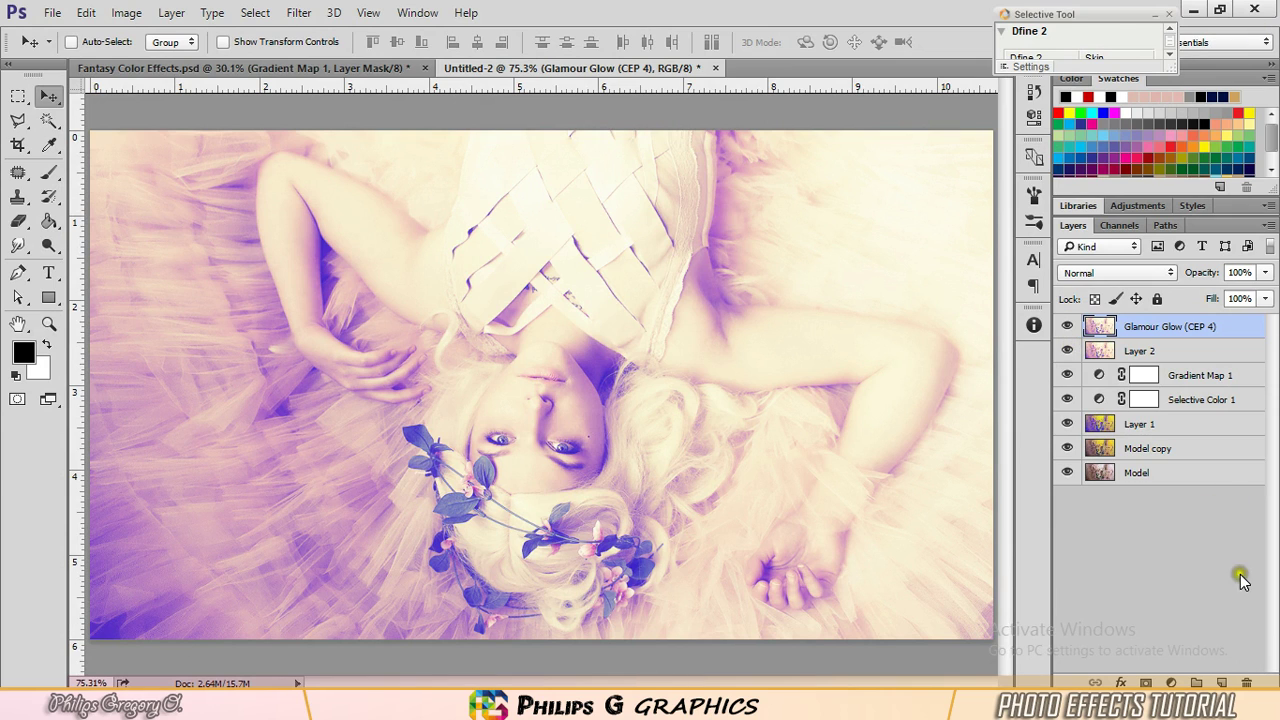
# Step: Search the computer for "fireworks" and place the fireworks-1.jpg image as a new top layer in Untitled-2
pyautogui.moveTo(1278, 2)
pyautogui.click(1240, 171)
pyautogui.write('fireworks')
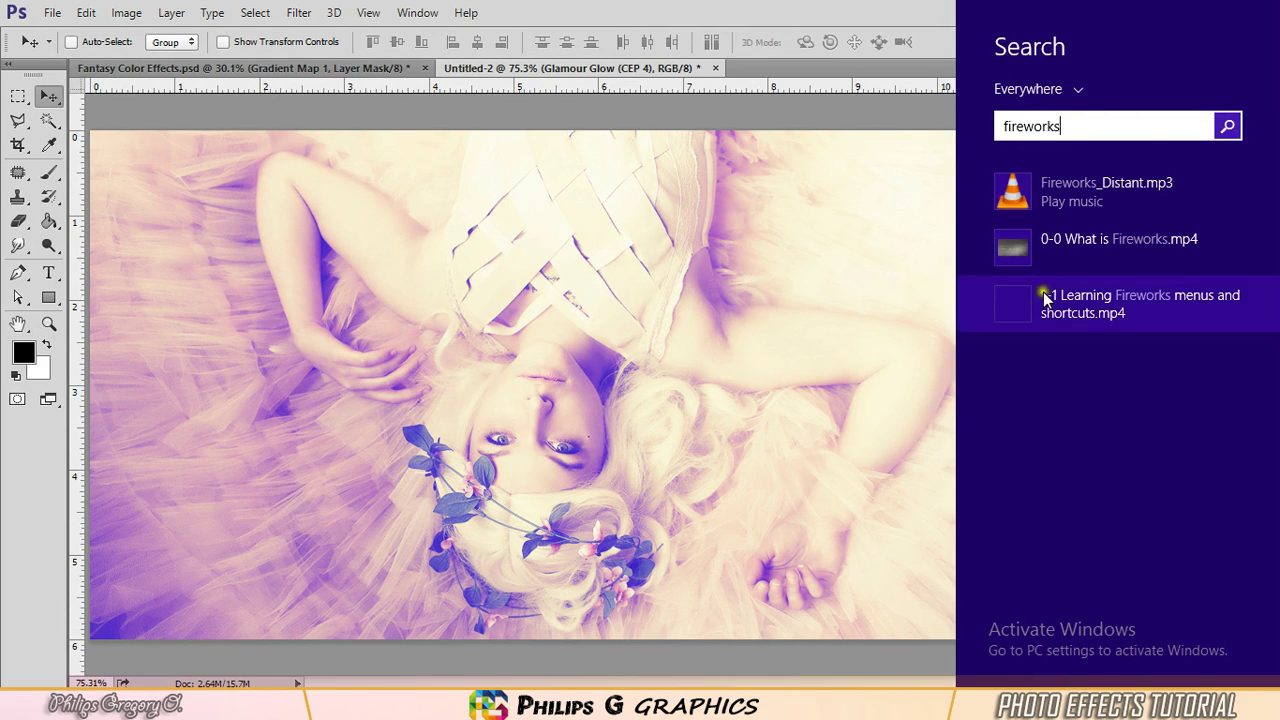
pyautogui.click(1227, 130)
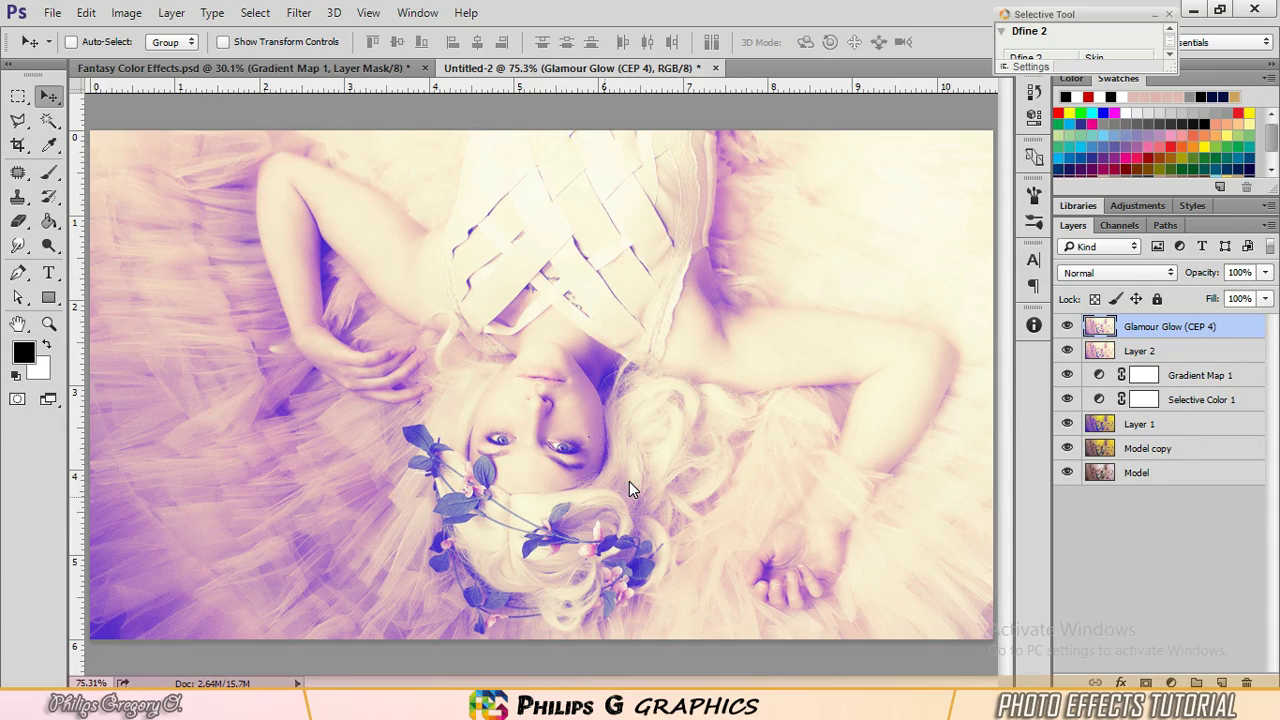
pyautogui.moveTo(726, 588); pyautogui.dragTo(1217, 681)
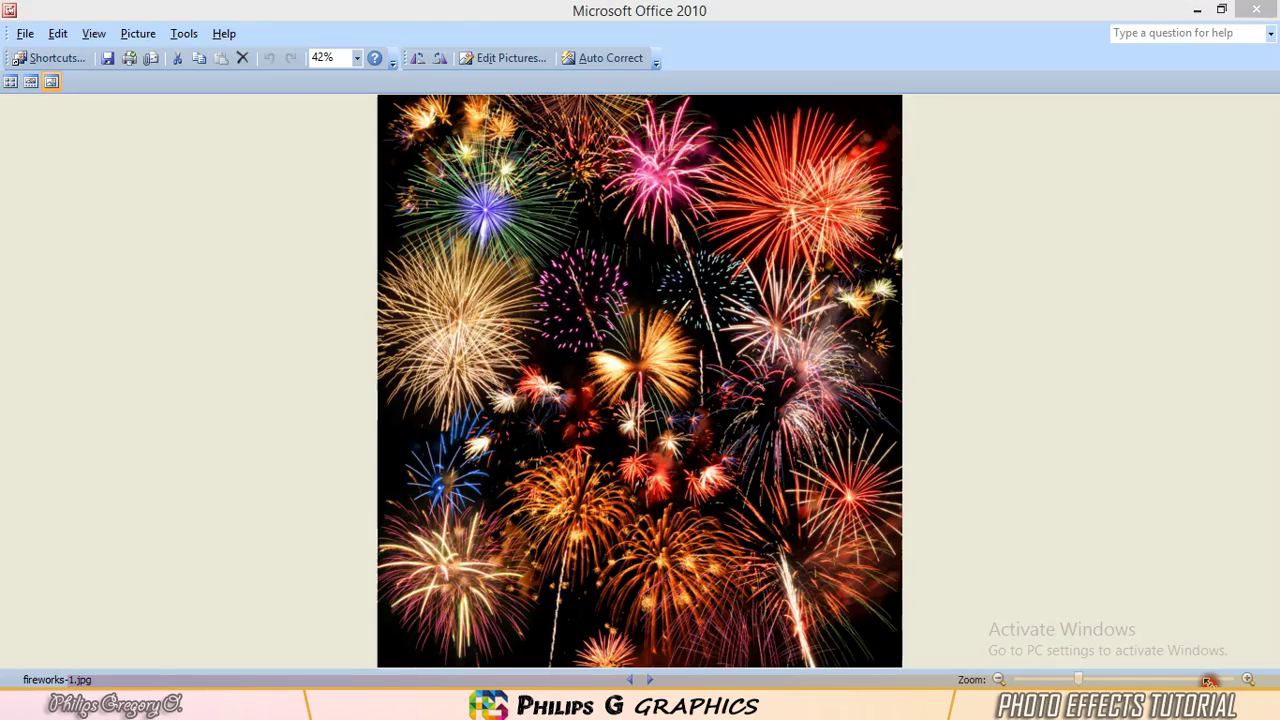
pyautogui.click(846, 532)
pyautogui.click(1256, 9)
pyautogui.click(568, 274)
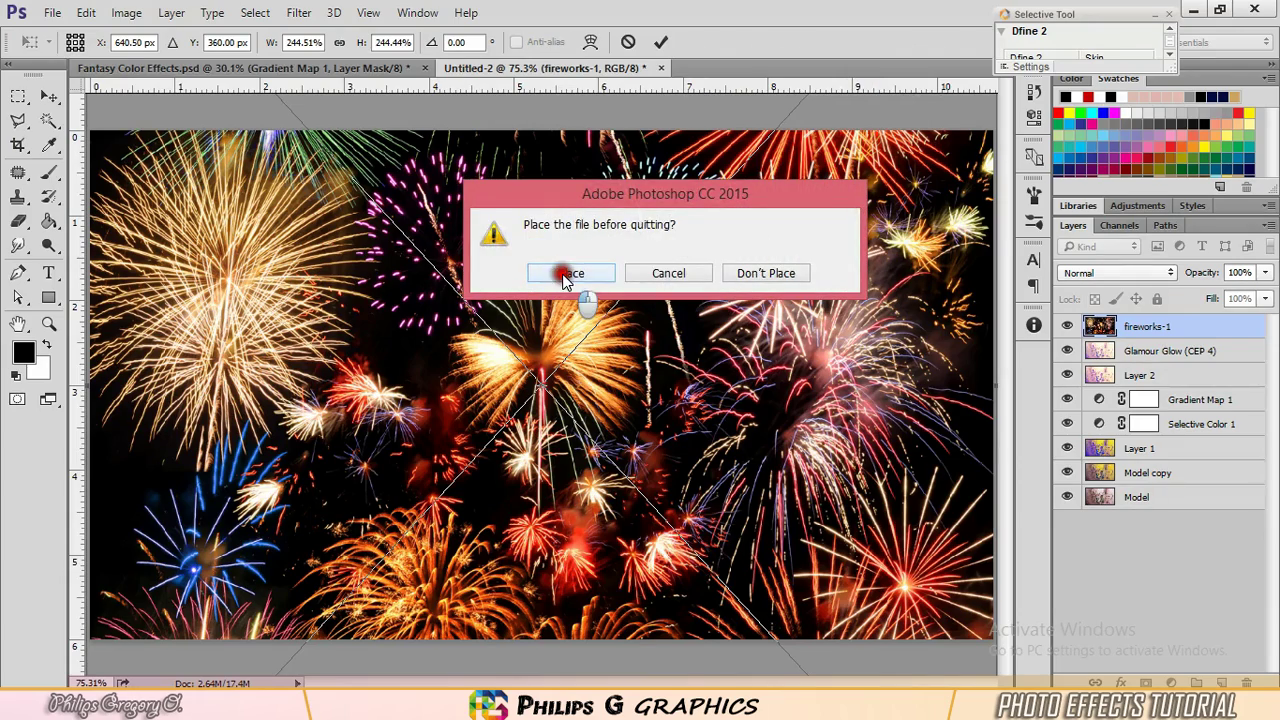
pyautogui.click(741, 276)
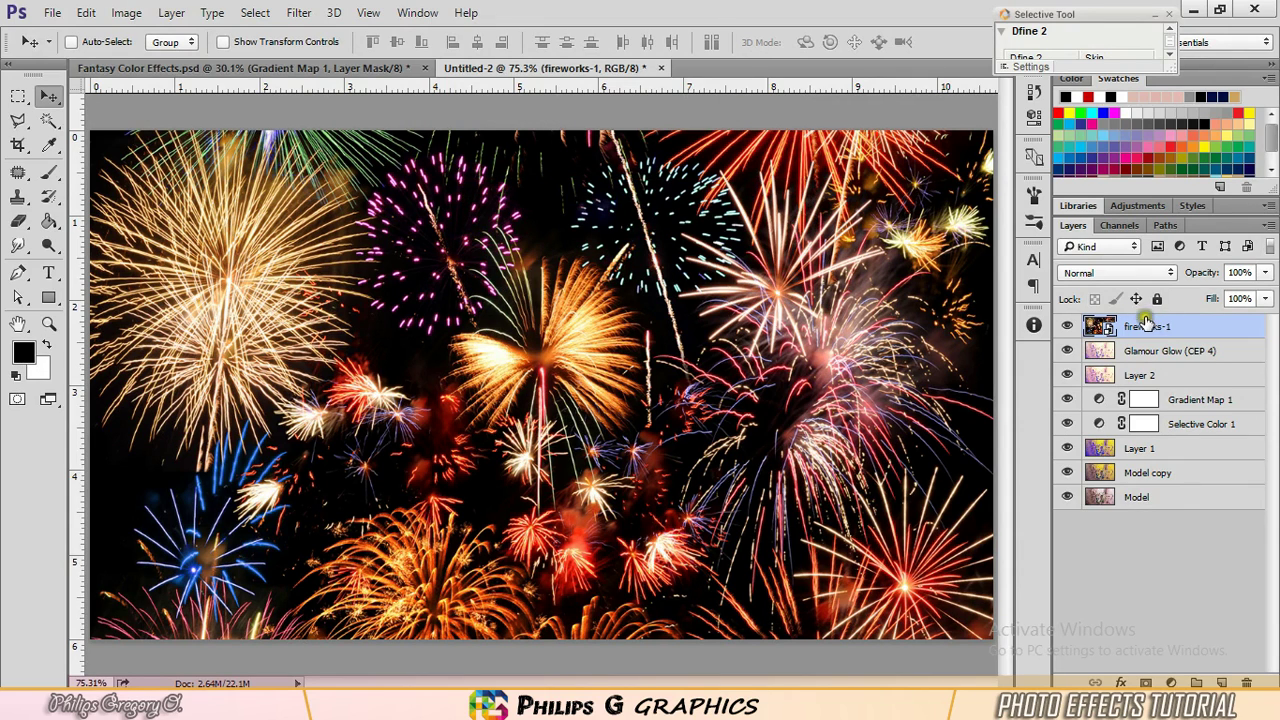
# Step: Try the Screen blend mode on the fireworks-1 layer and return it to Normal
pyautogui.click(1115, 274)
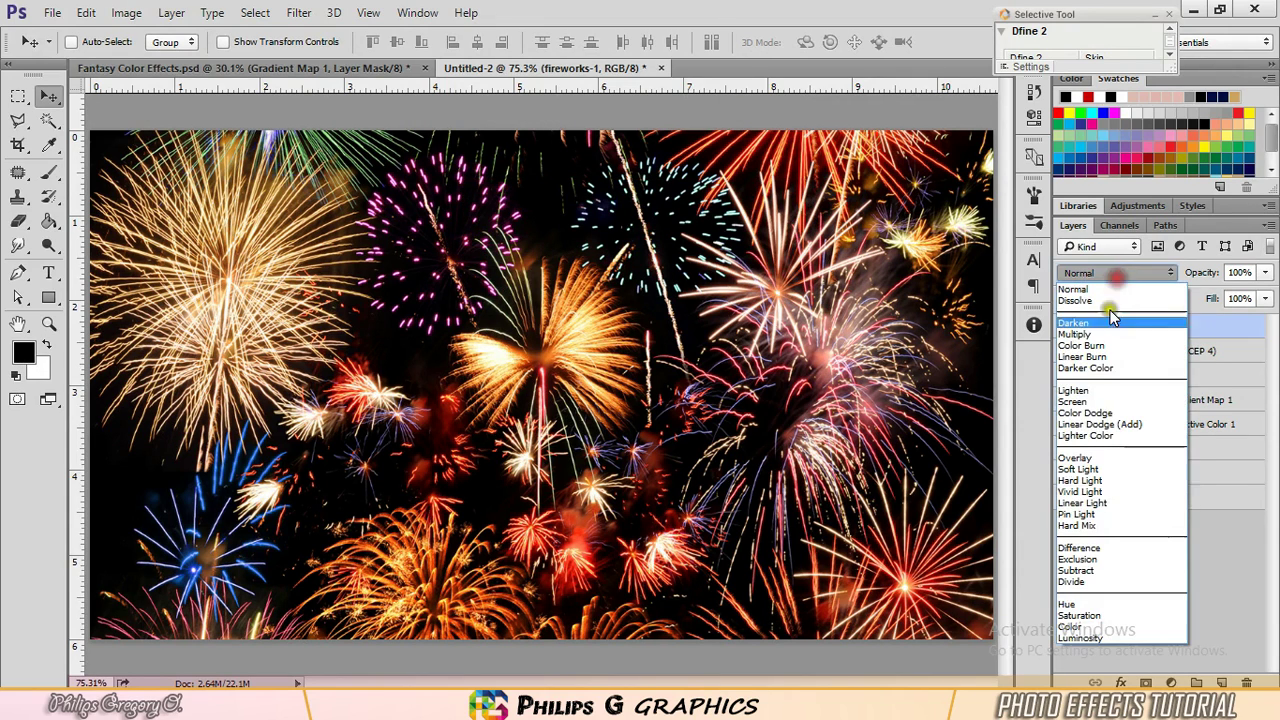
pyautogui.click(1087, 402)
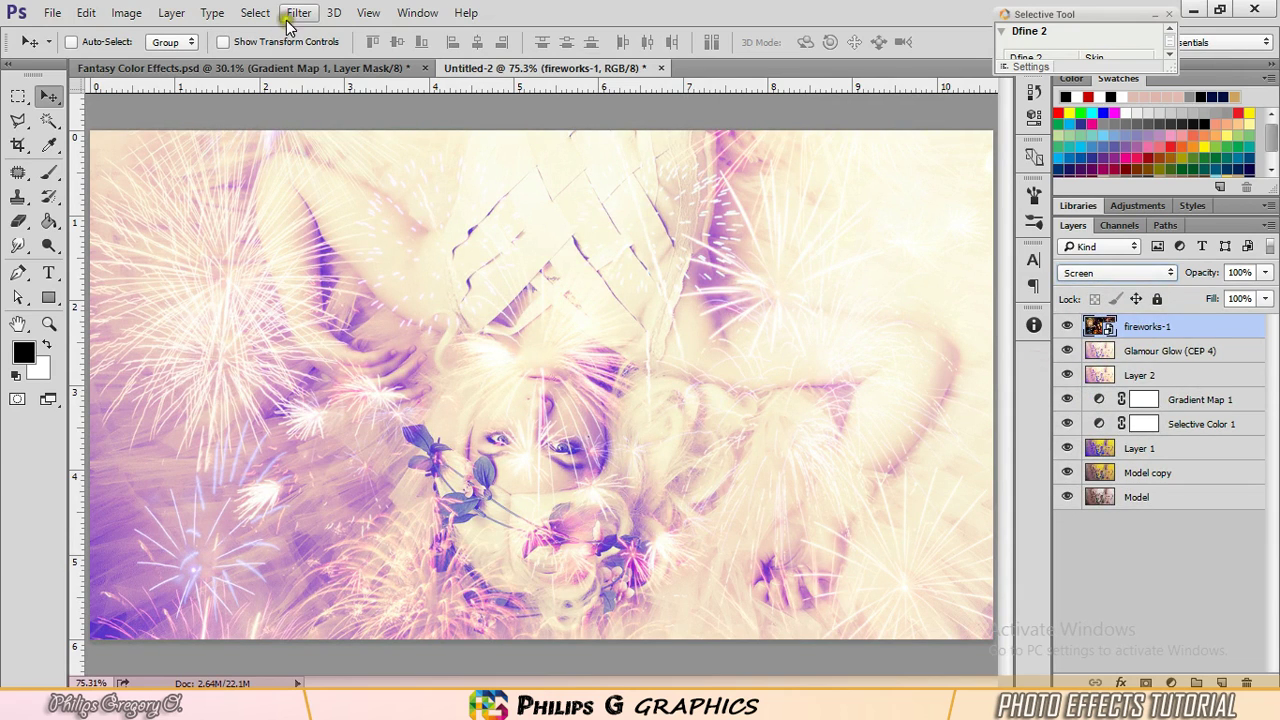
pyautogui.click(1088, 276)
pyautogui.click(1090, 288)
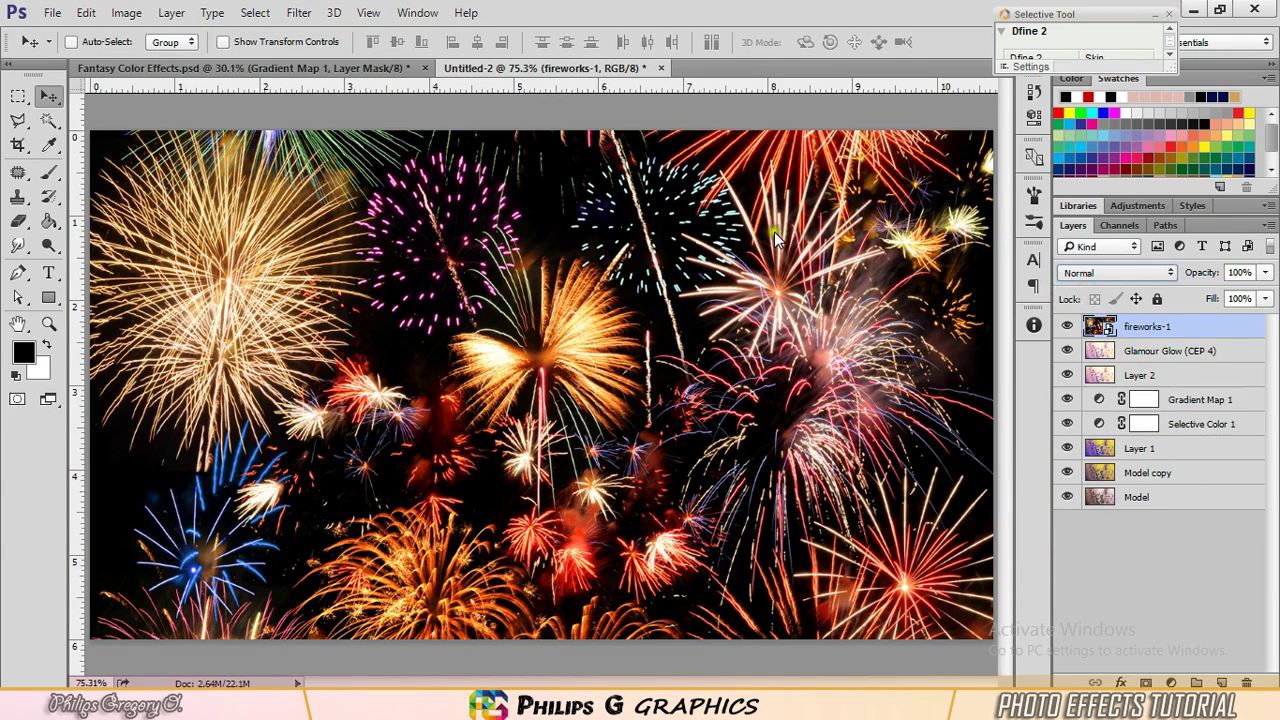
# Step: Apply a Gaussian Blur with a 7.0 pixel radius to the fireworks-1 layer
pyautogui.click(302, 12)
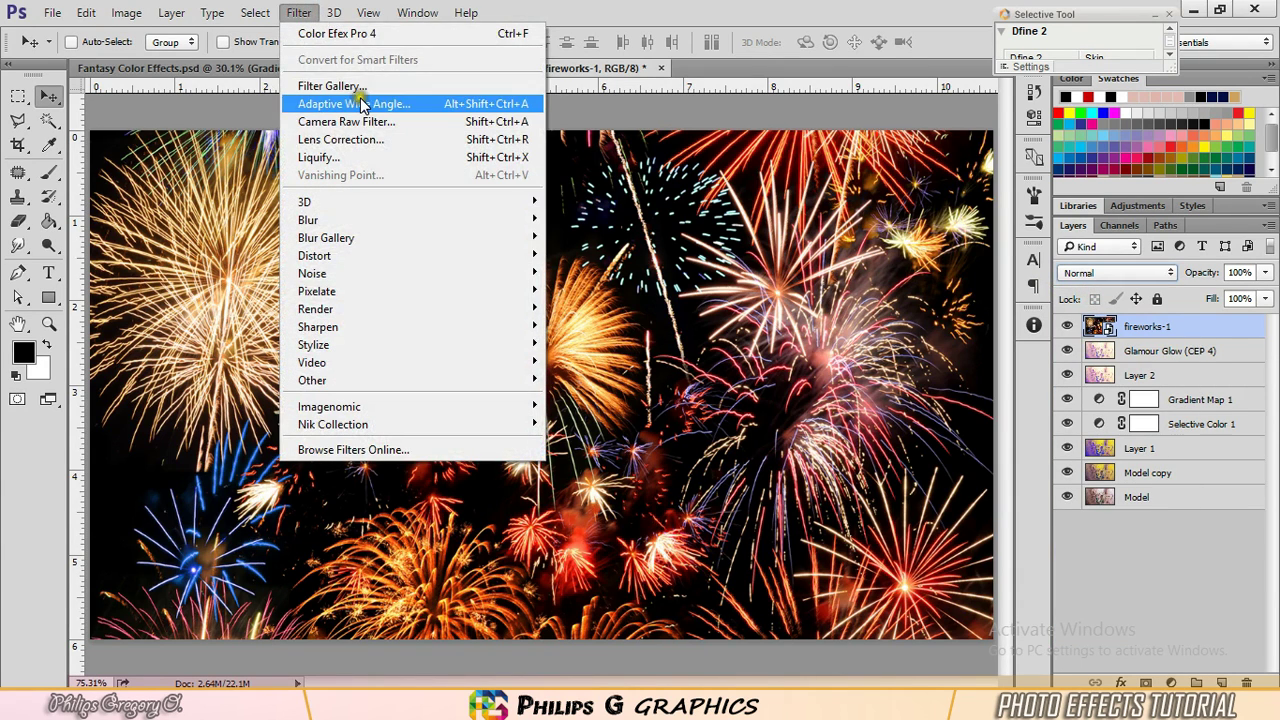
pyautogui.moveTo(500, 229)
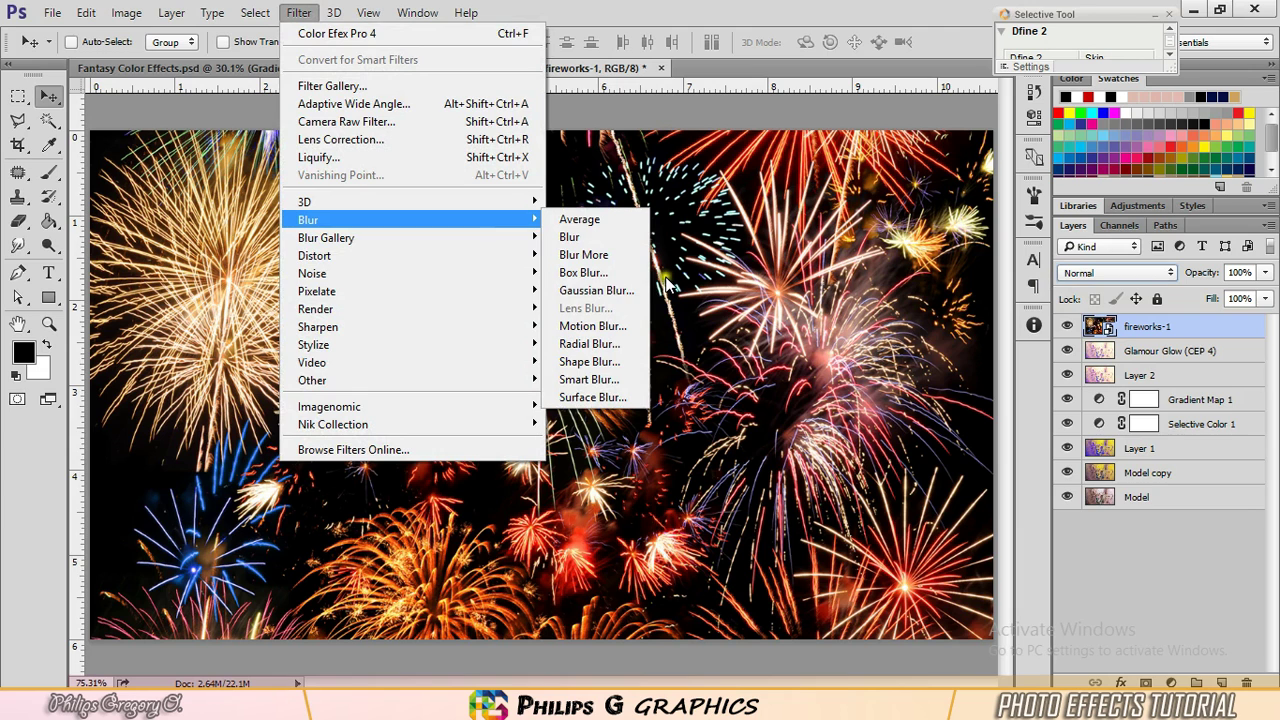
pyautogui.click(605, 295)
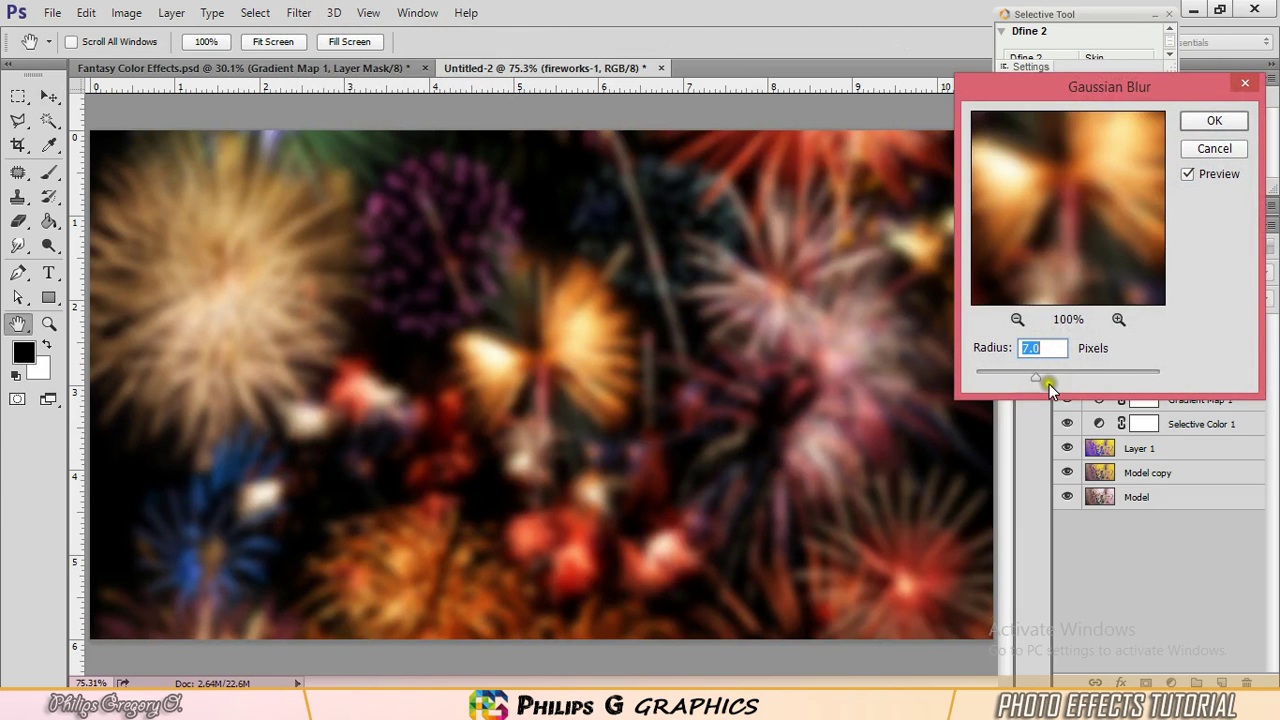
pyautogui.click(1207, 119)
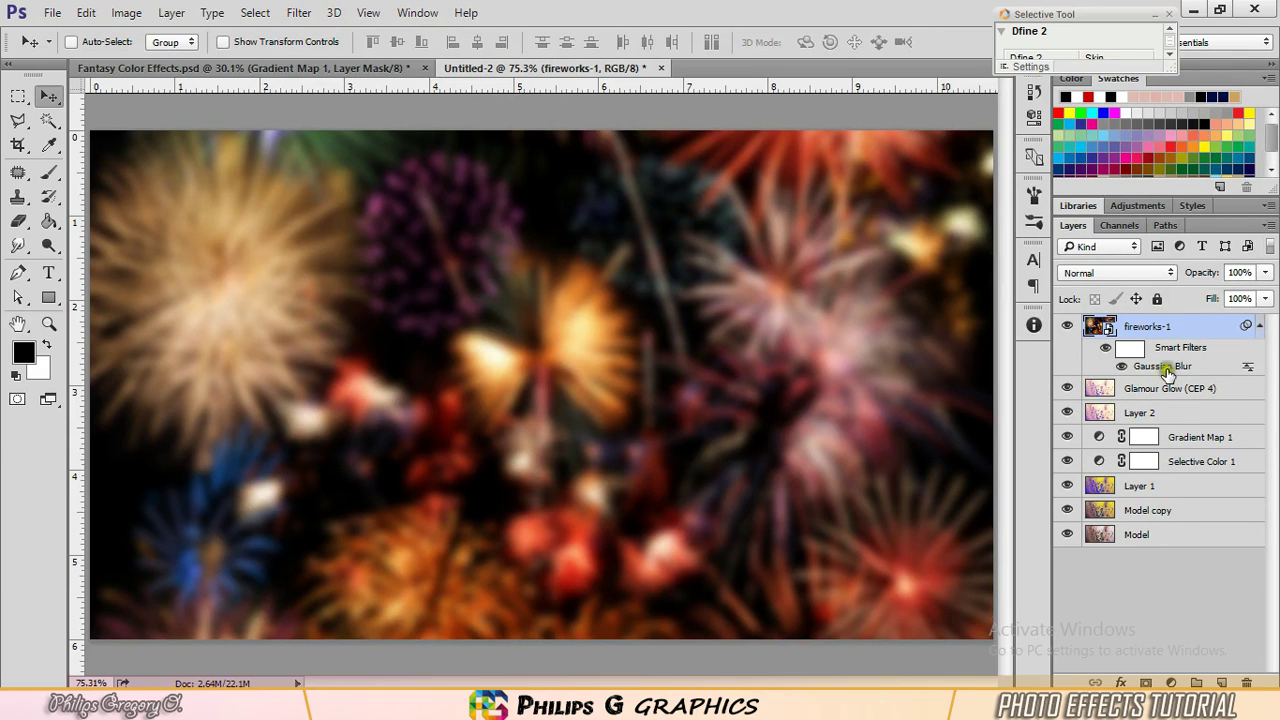
# Step: Blend the blurred fireworks-1 layer in Screen mode at 91% opacity
pyautogui.click(1087, 271)
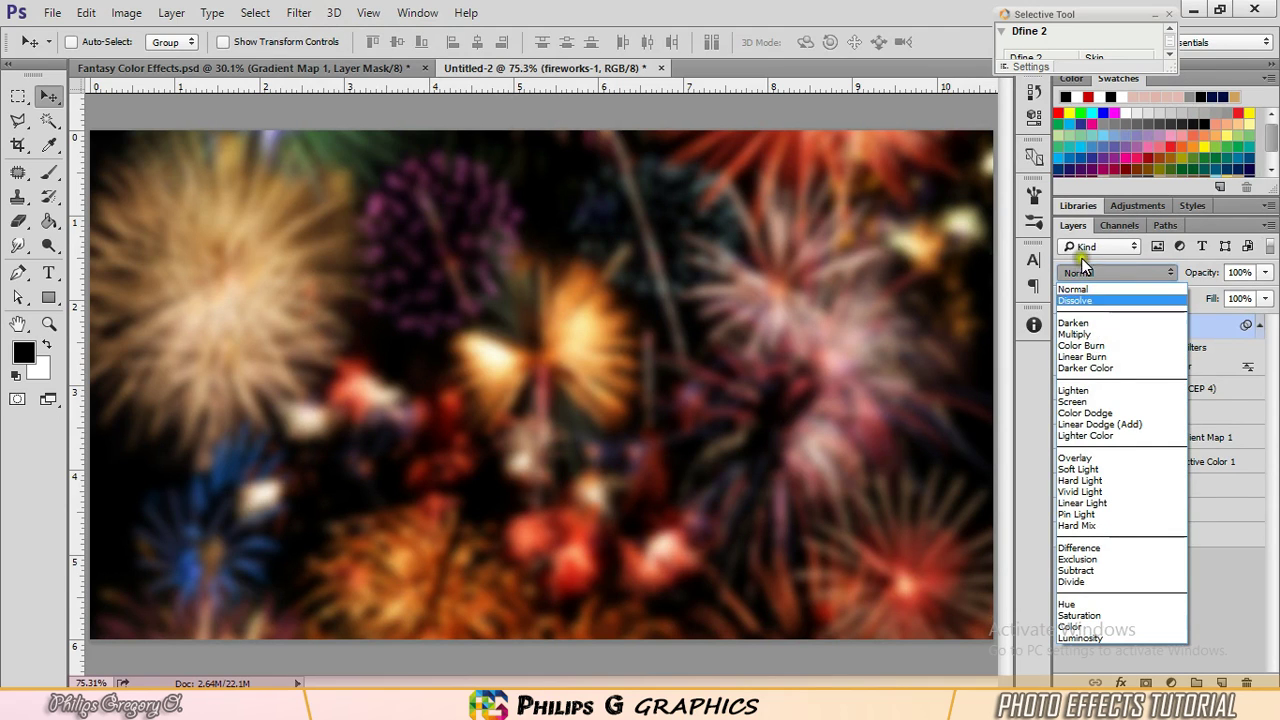
pyautogui.click(1085, 402)
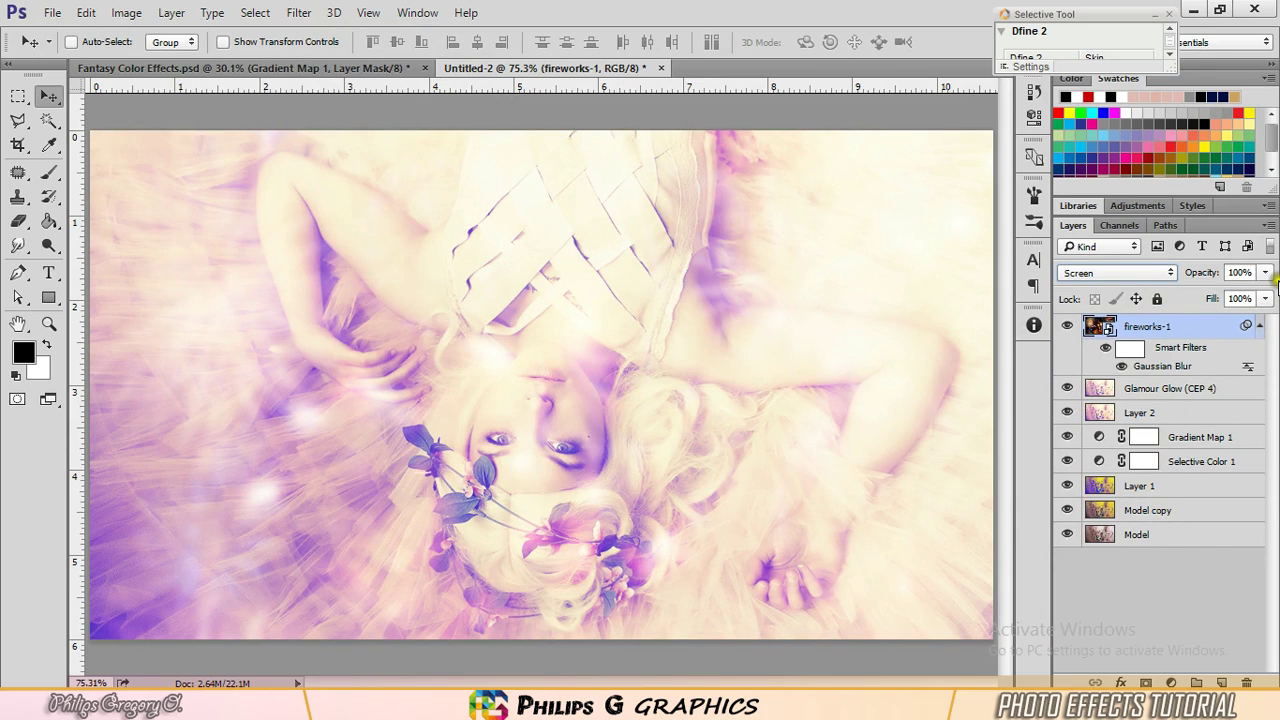
pyautogui.moveTo(1213, 274); pyautogui.dragTo(1204, 274)
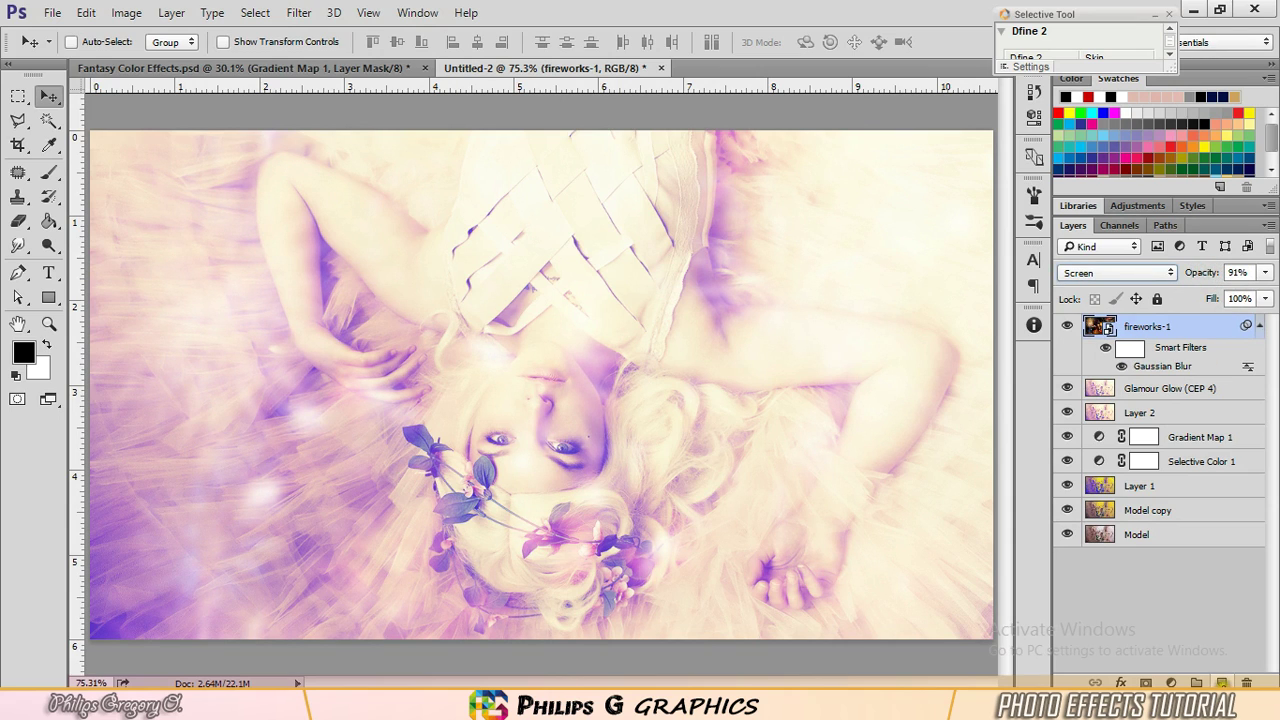
# Step: Add a black-filled top layer and mask it with an inverted ellipse spanning the canvas, leaving only the corners black
pyautogui.click(1221, 681)
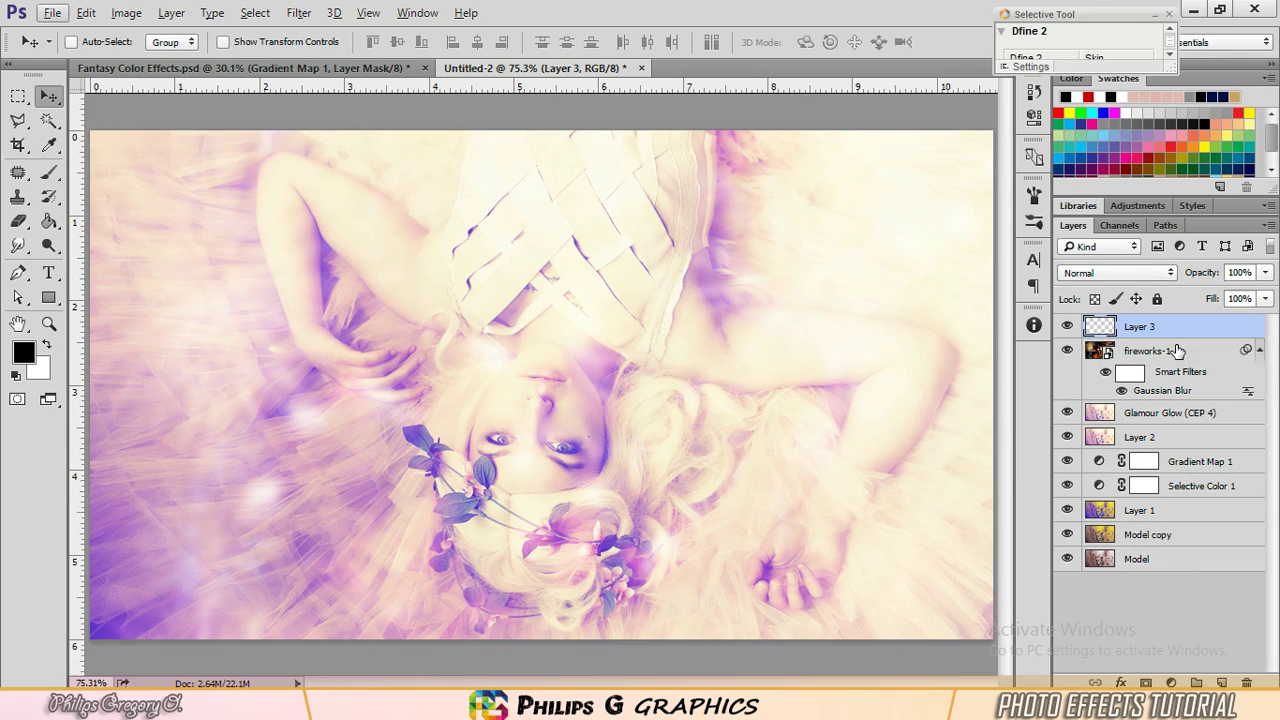
pyautogui.hotkey('alt', 'BackSpace')
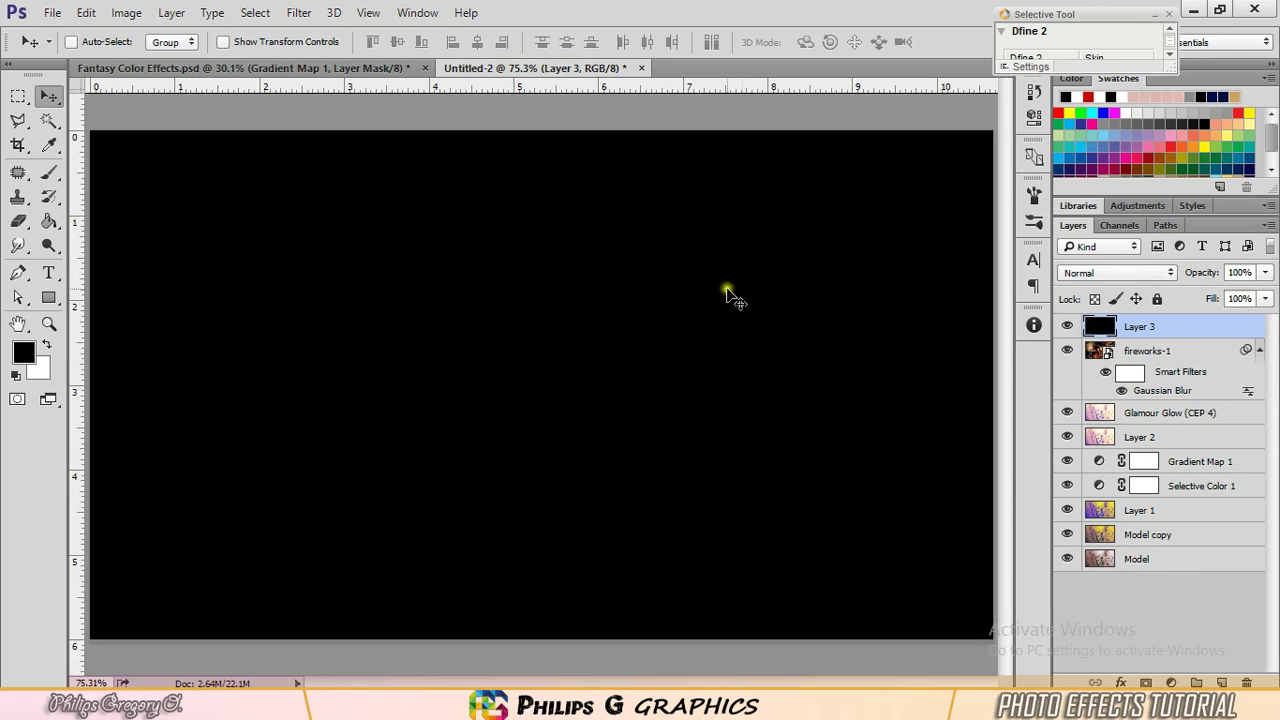
pyautogui.click(18, 96)
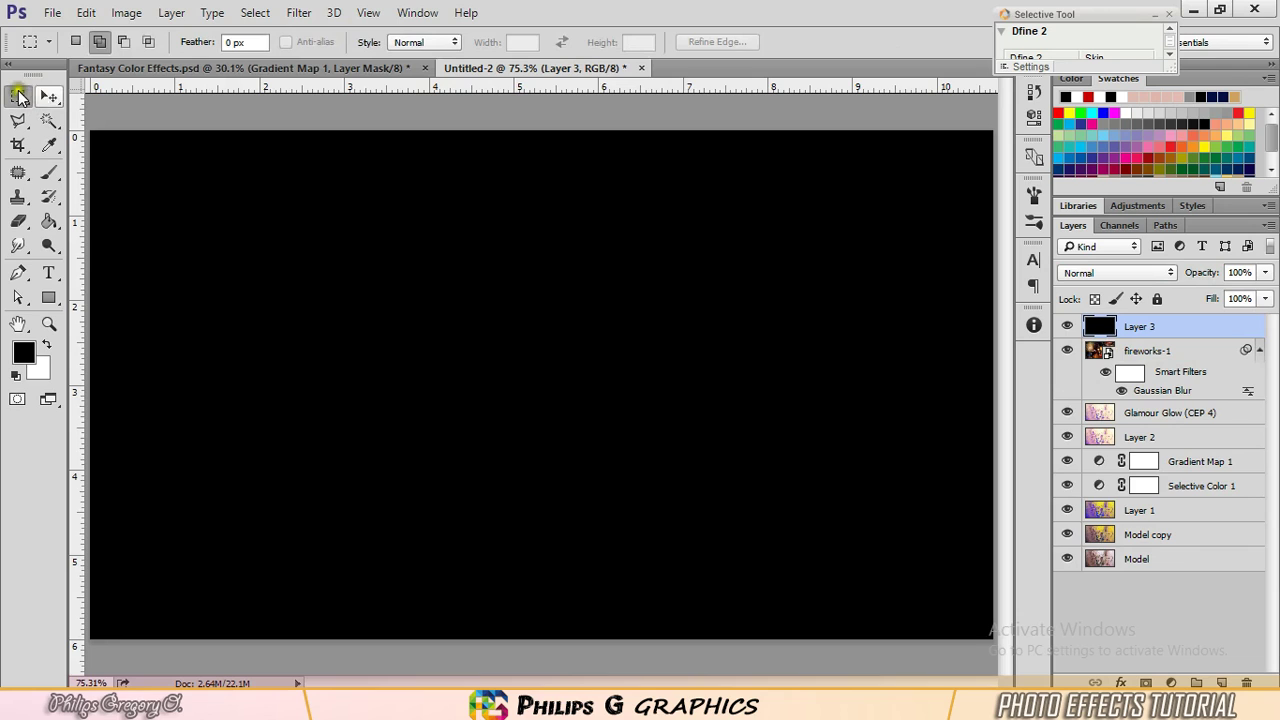
pyautogui.moveTo(20, 95); pyautogui.dragTo(1000, 681)
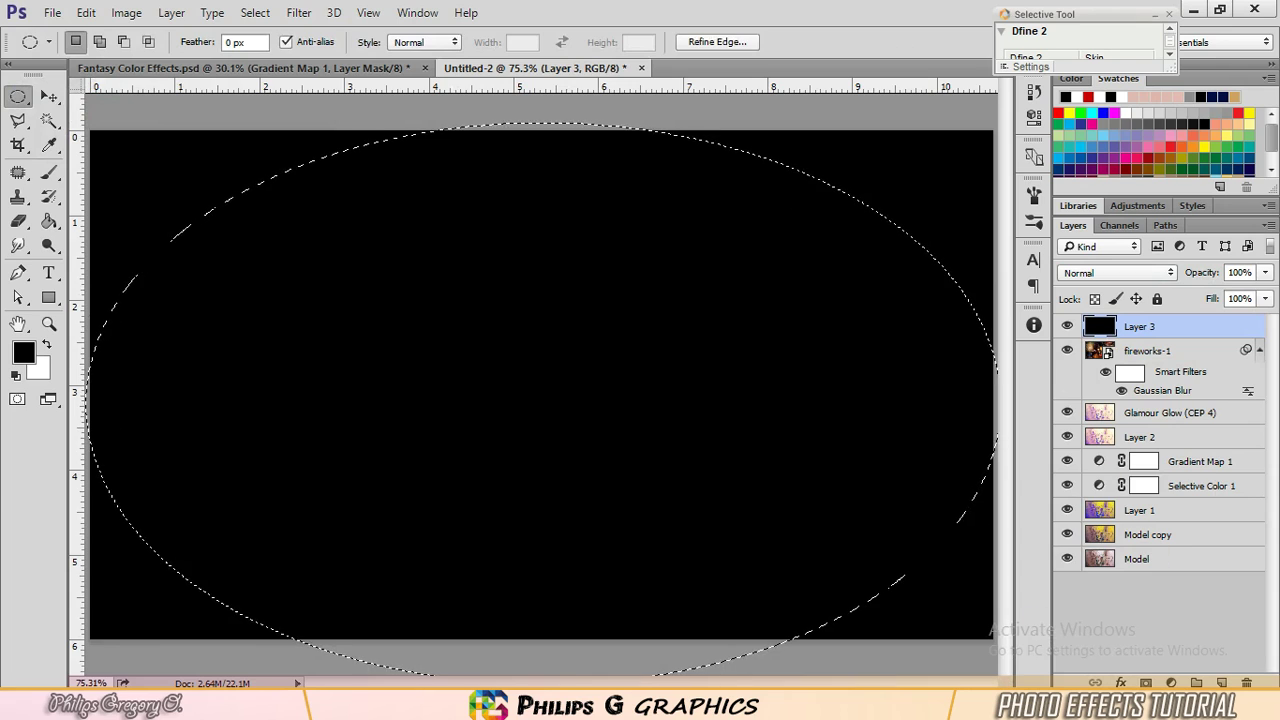
pyautogui.click(1146, 681)
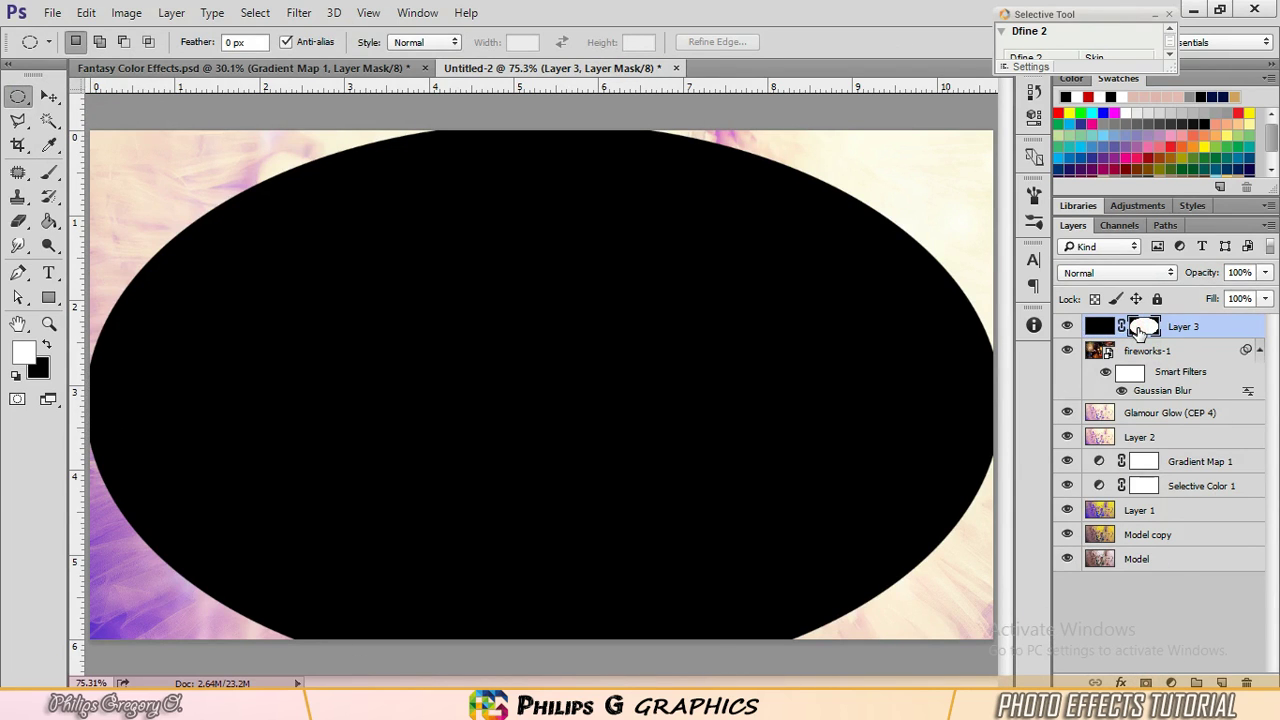
pyautogui.hotkey('ctrl', 'i')
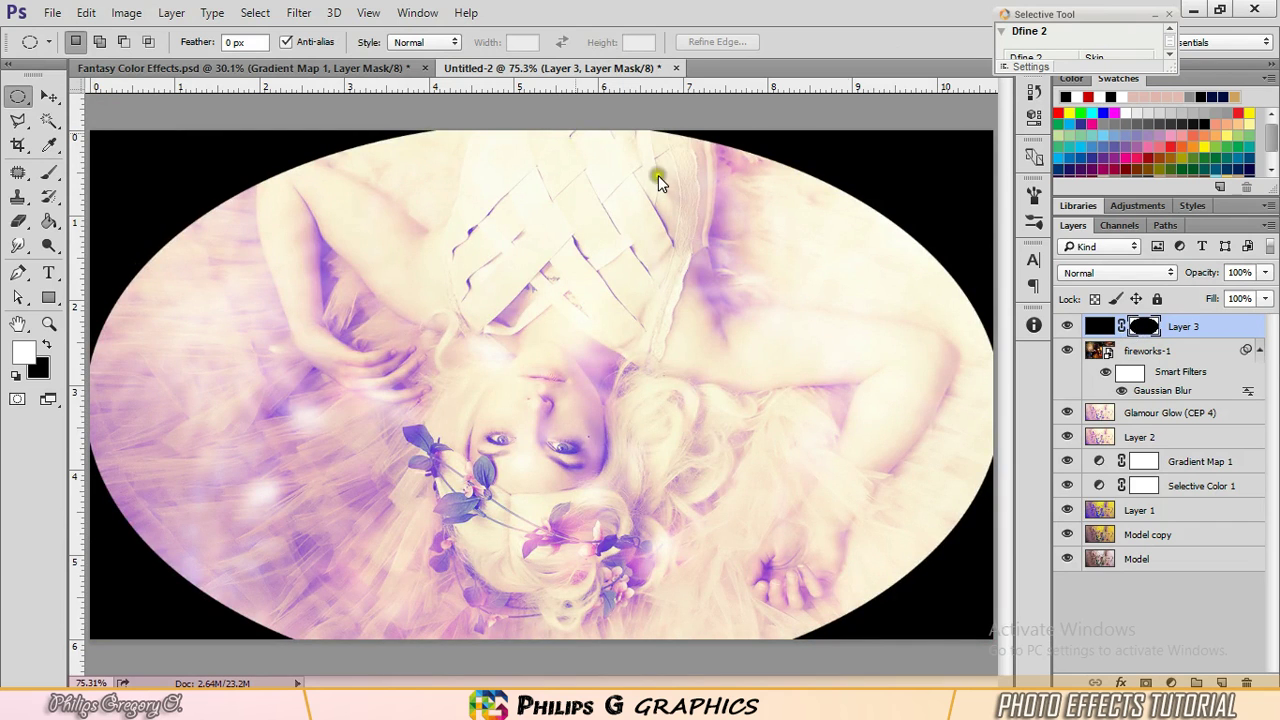
# Step: Soften the elliptical mask on Layer 3 with an 80.6 pixel Gaussian Blur and set the layer's blend mode to Soft Light
pyautogui.click(300, 14)
pyautogui.moveTo(408, 220)
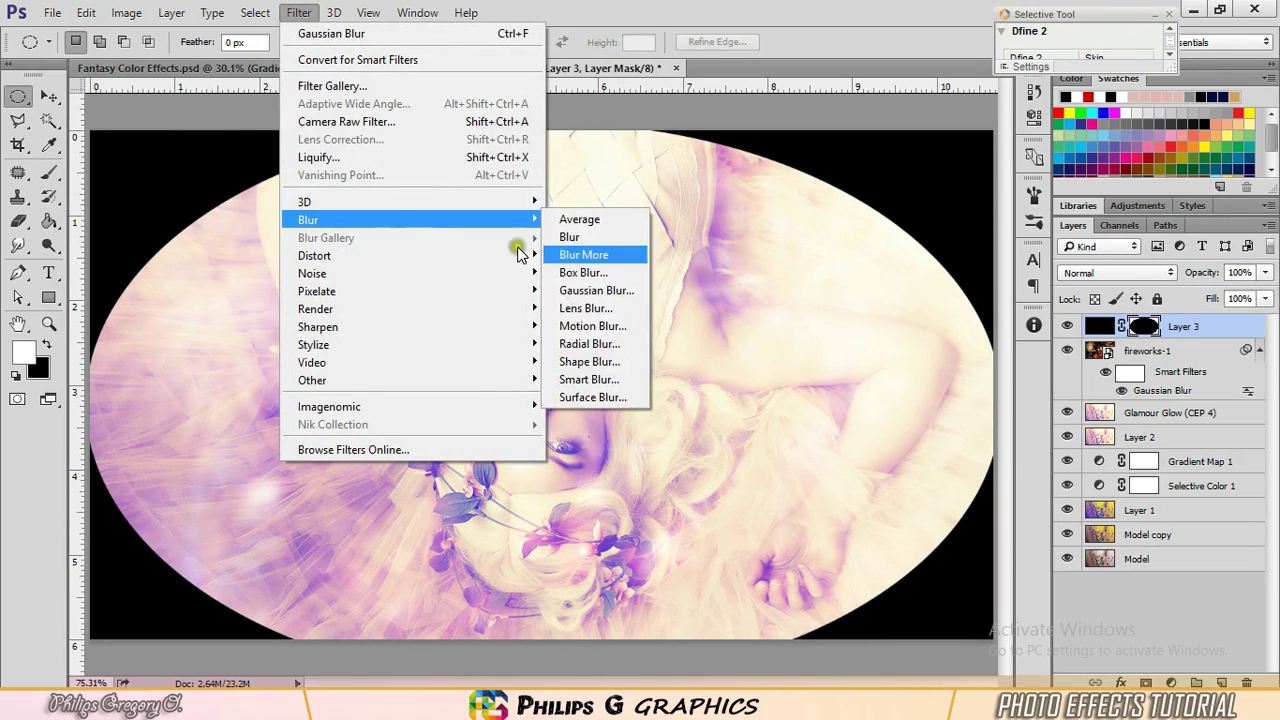
pyautogui.click(610, 292)
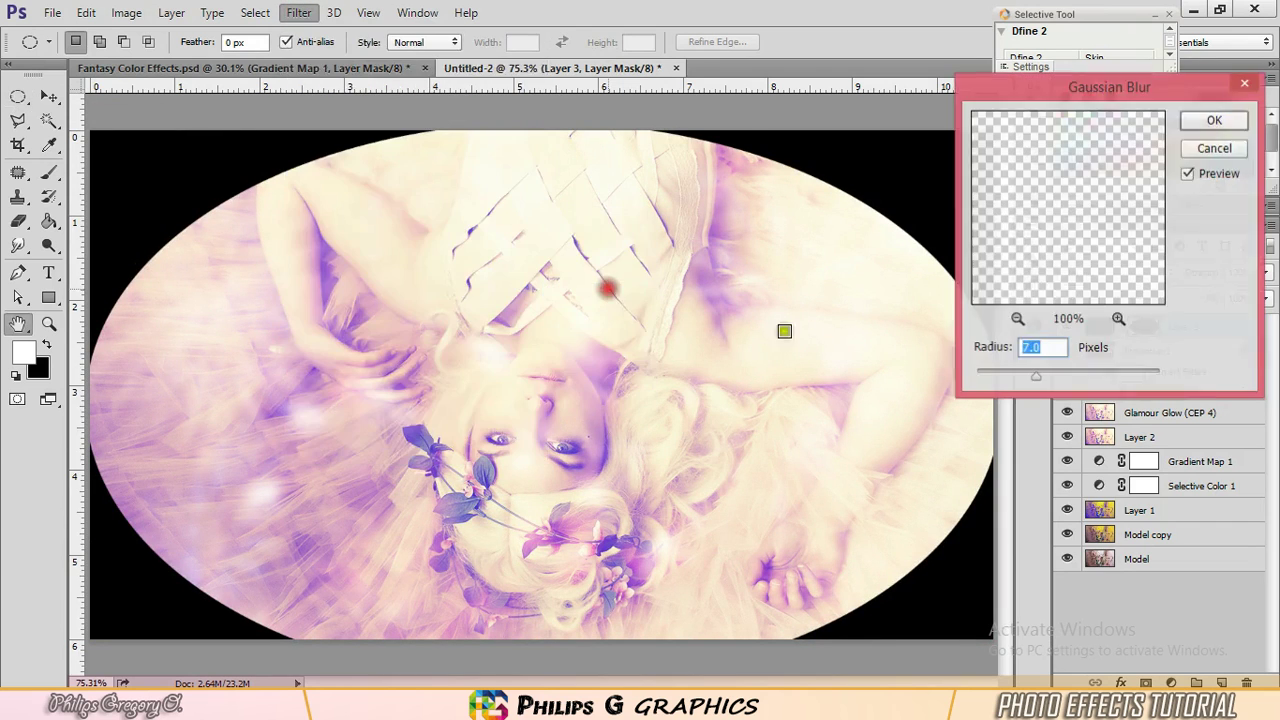
pyautogui.click(1067, 372)
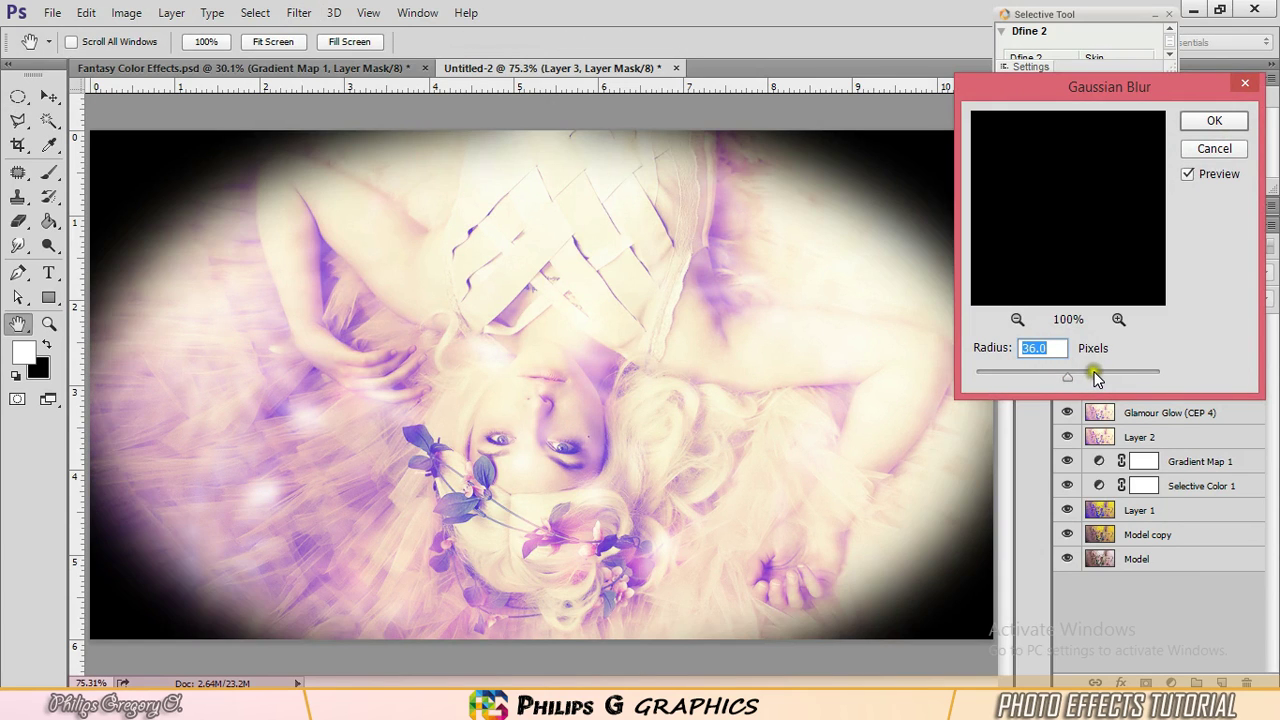
pyautogui.click(1087, 372)
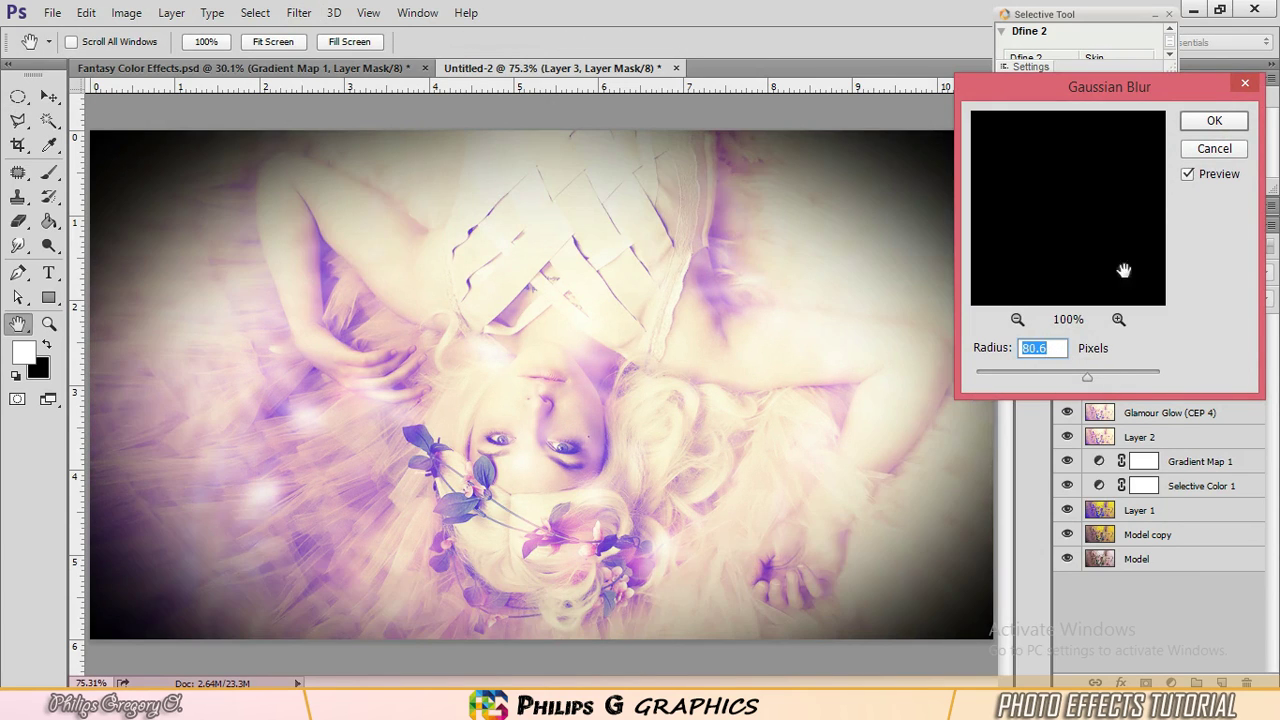
pyautogui.click(1213, 121)
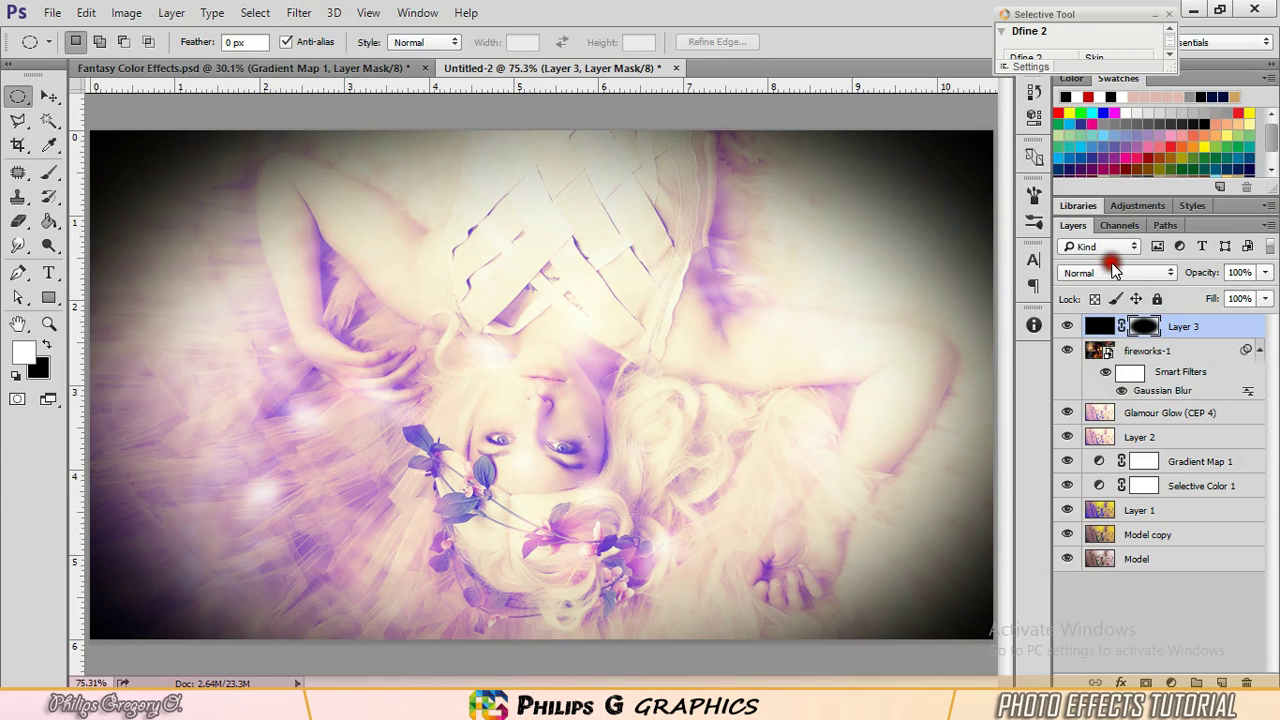
pyautogui.click(1112, 276)
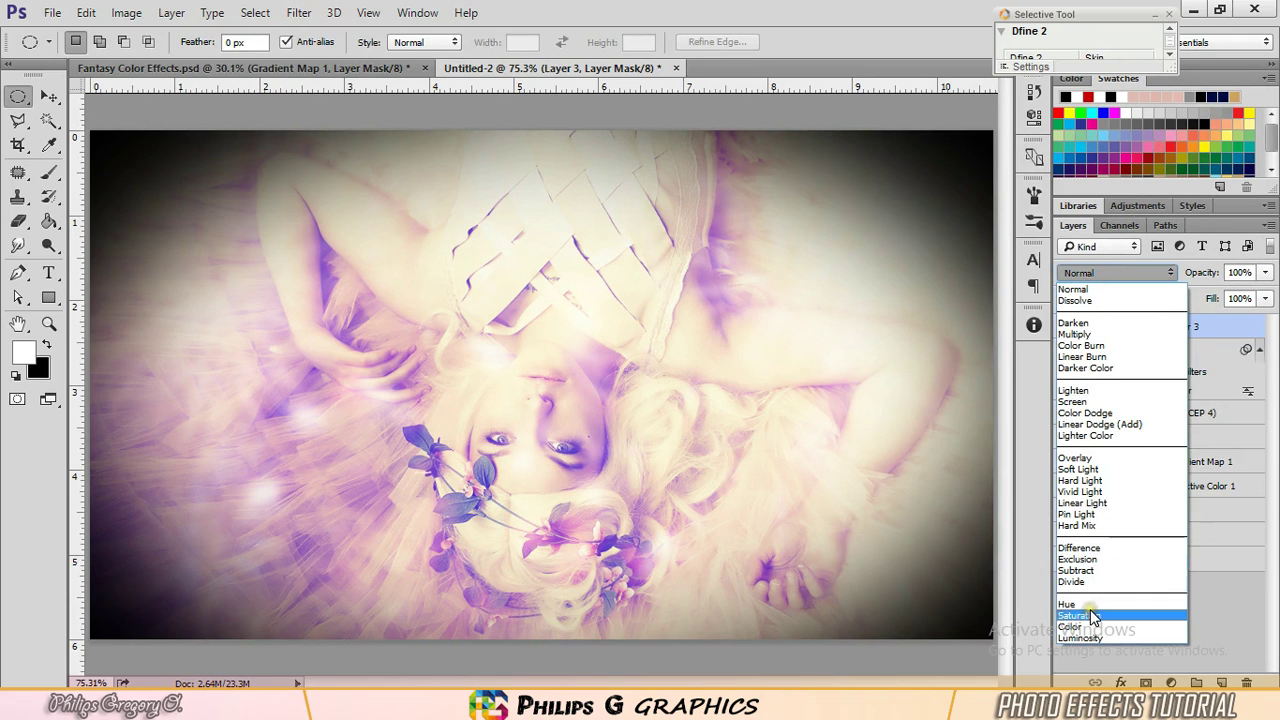
pyautogui.click(1090, 467)
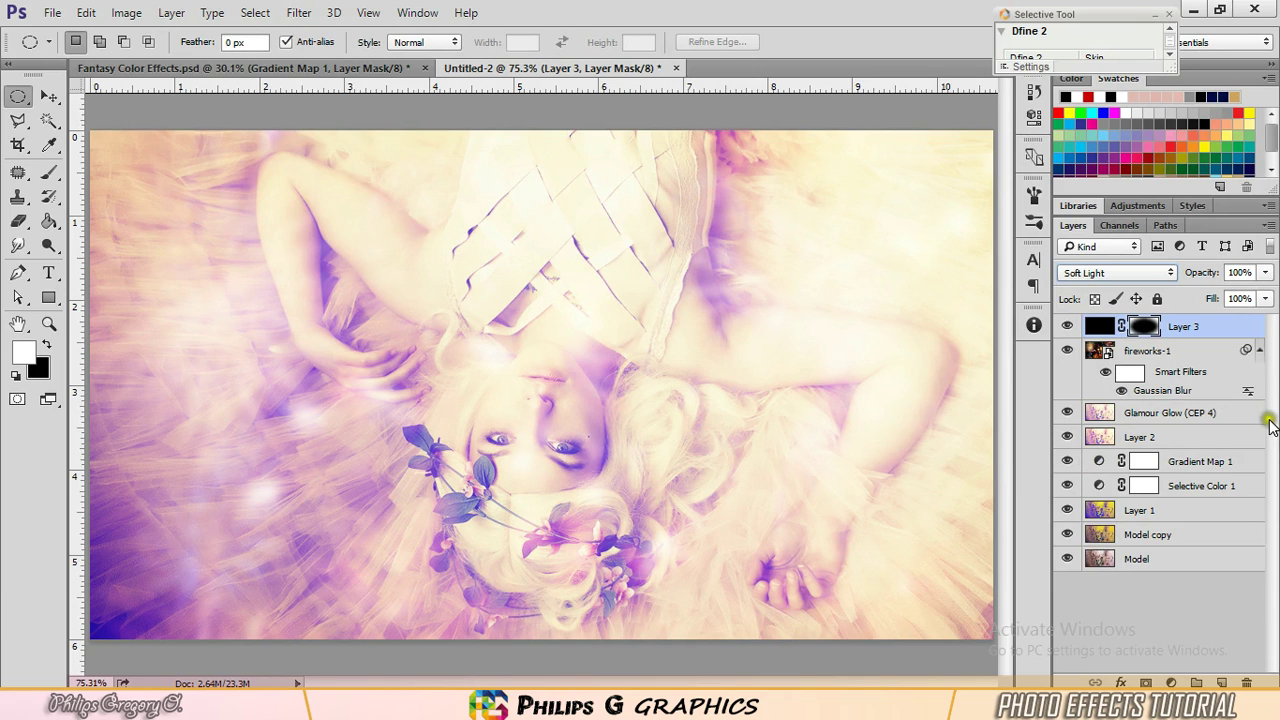
# Step: Add a Levels adjustment layer on top and set the Blue channel's midtones to 0.96
pyautogui.click(1171, 682)
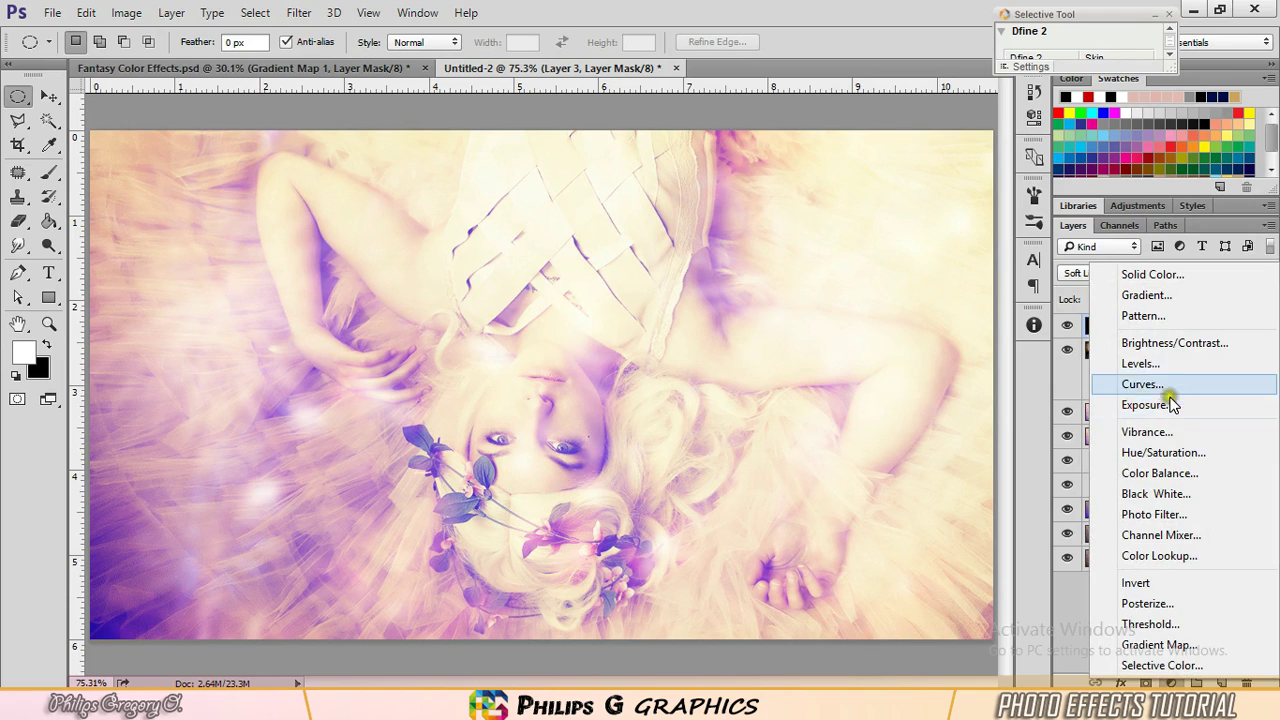
pyautogui.click(1140, 363)
pyautogui.click(836, 164)
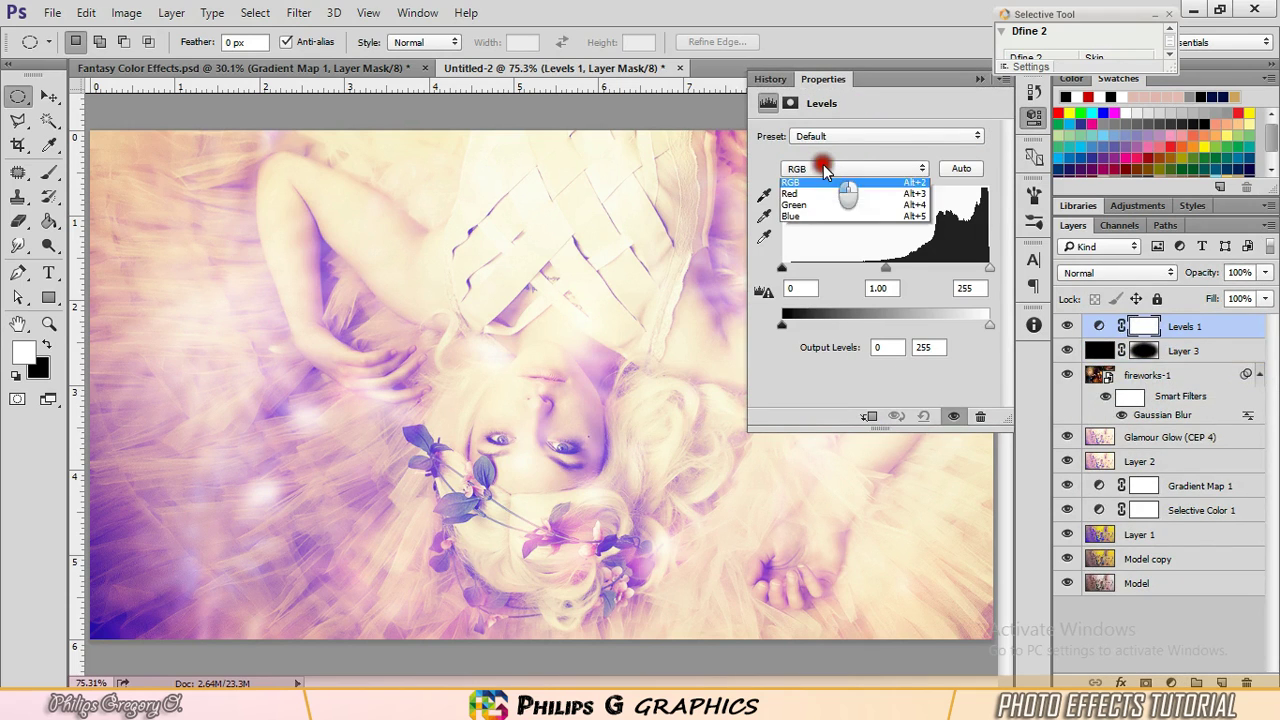
pyautogui.click(791, 215)
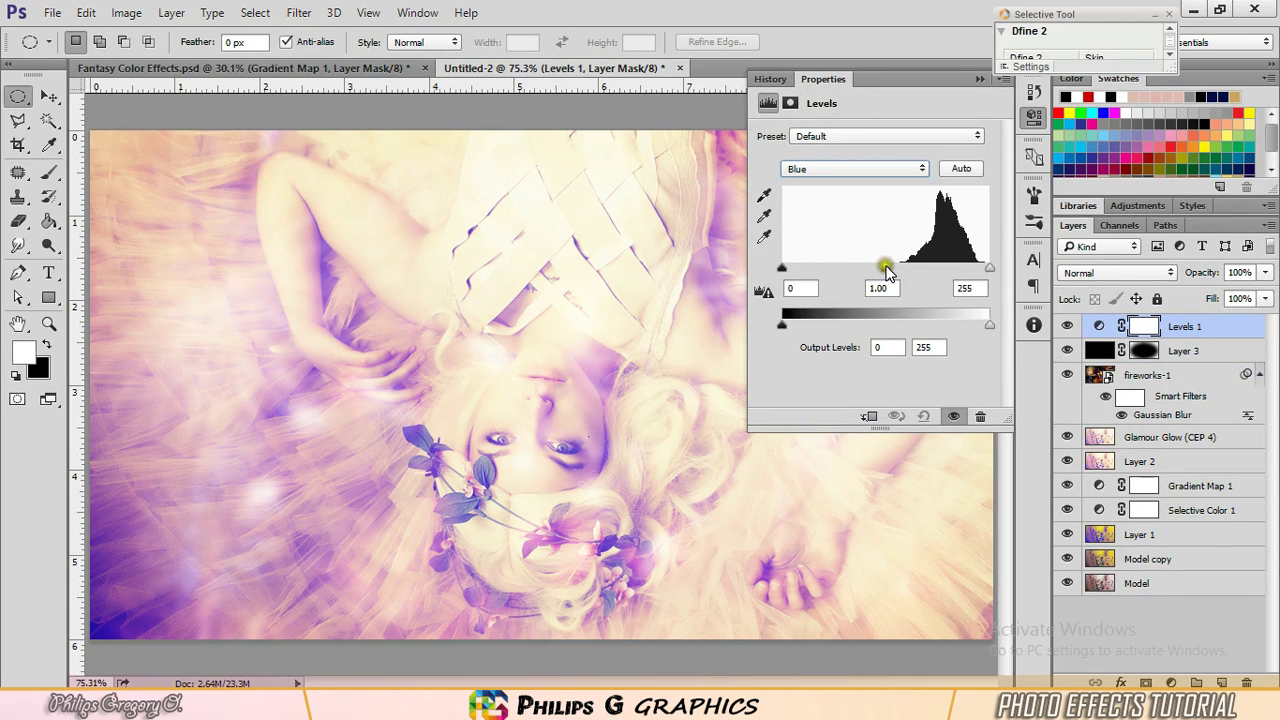
pyautogui.moveTo(885, 268); pyautogui.dragTo(886, 222)
pyautogui.moveTo(782, 324)
pyautogui.mouseDown()
pyautogui.moveTo(799, 326)
pyautogui.moveTo(776, 322)
pyautogui.mouseUp()
# Step: Set the Green channel's midtones to 1.12 in the Levels adjustment and close its properties
pyautogui.click(849, 170)
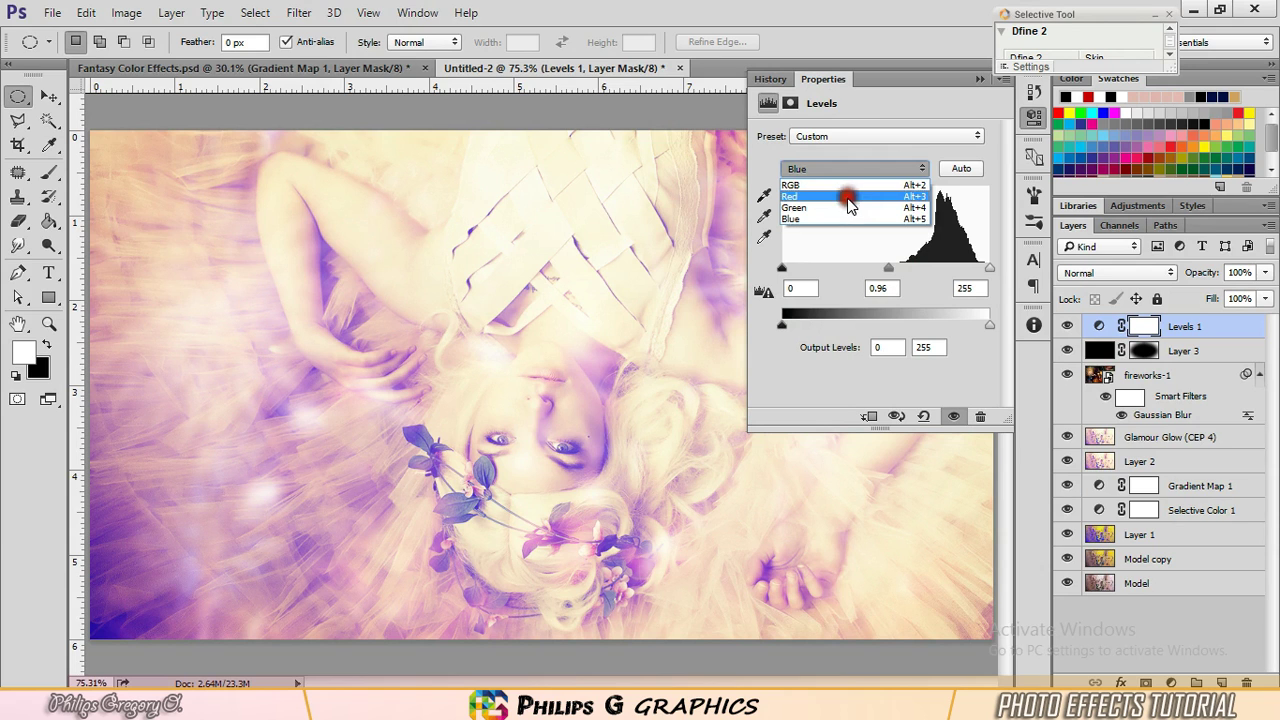
pyautogui.click(836, 208)
pyautogui.moveTo(889, 270)
pyautogui.mouseDown()
pyautogui.moveTo(864, 270)
pyautogui.moveTo(876, 275)
pyautogui.mouseUp()
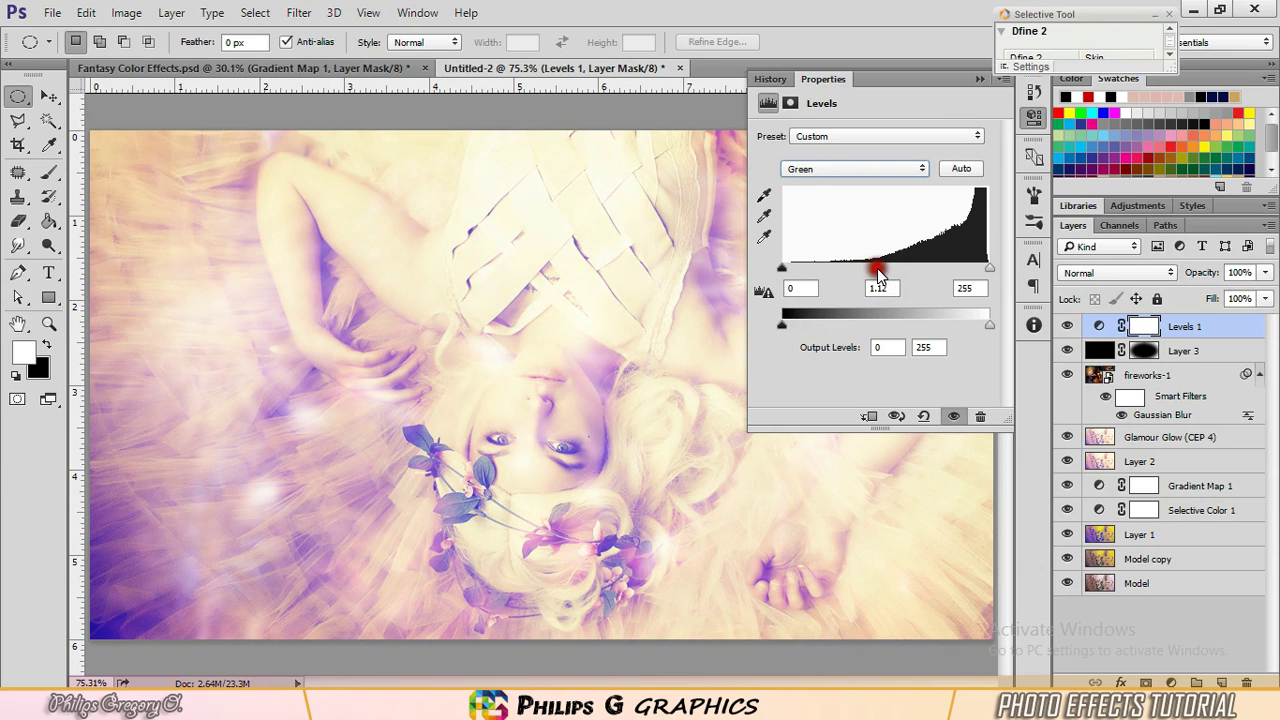
pyautogui.click(980, 79)
# Step: Compare the image with and without the Levels 1 layer and collapse the smart filters of the fireworks-1 layer
pyautogui.click(1068, 327)
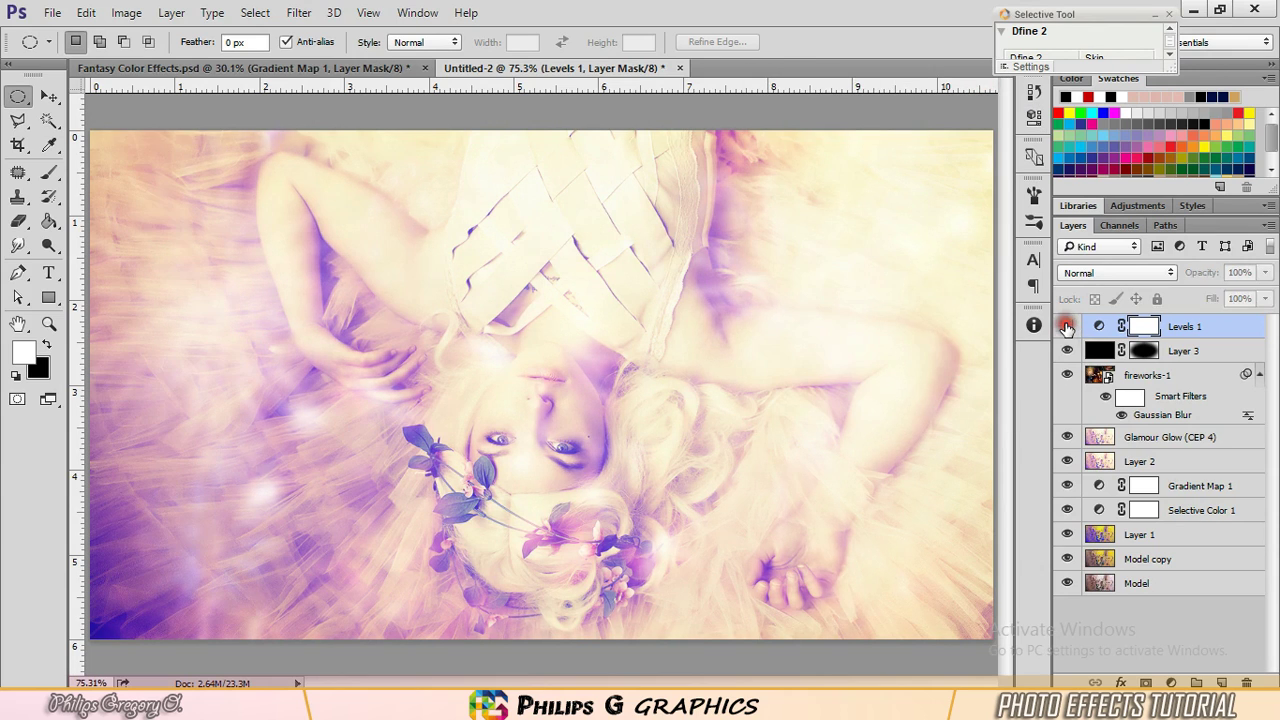
pyautogui.click(1068, 327)
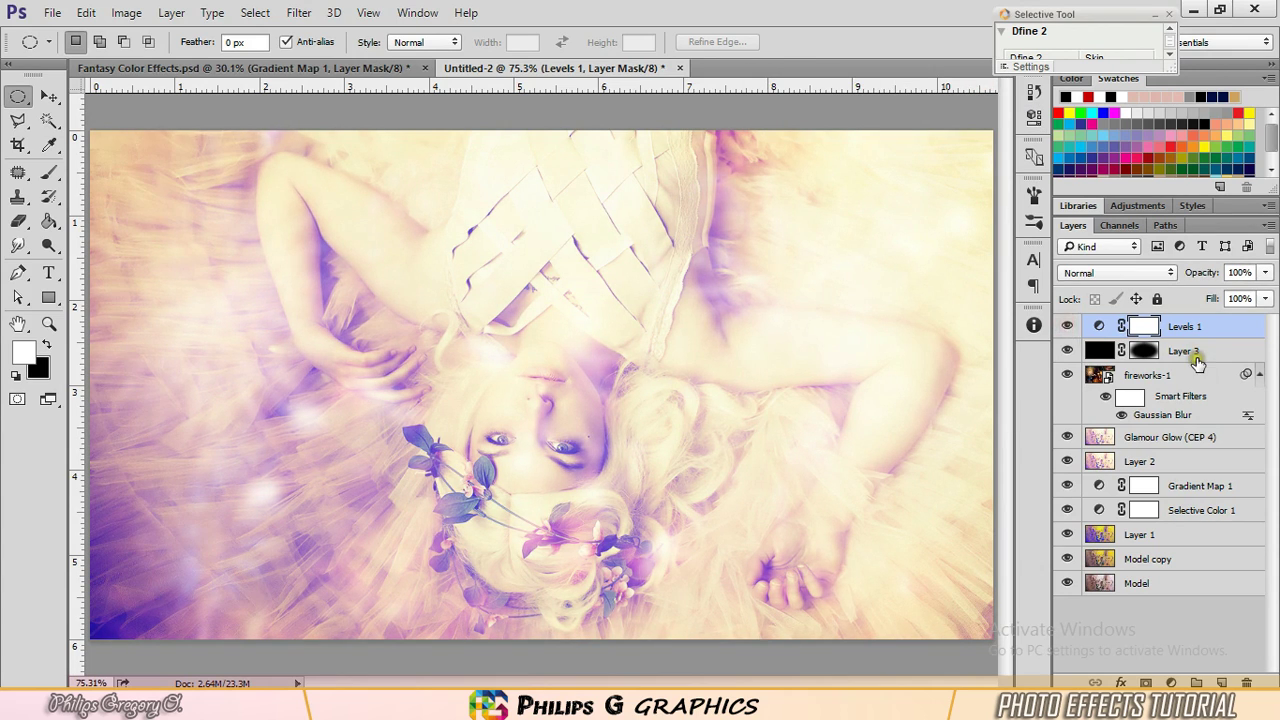
pyautogui.click(1260, 374)
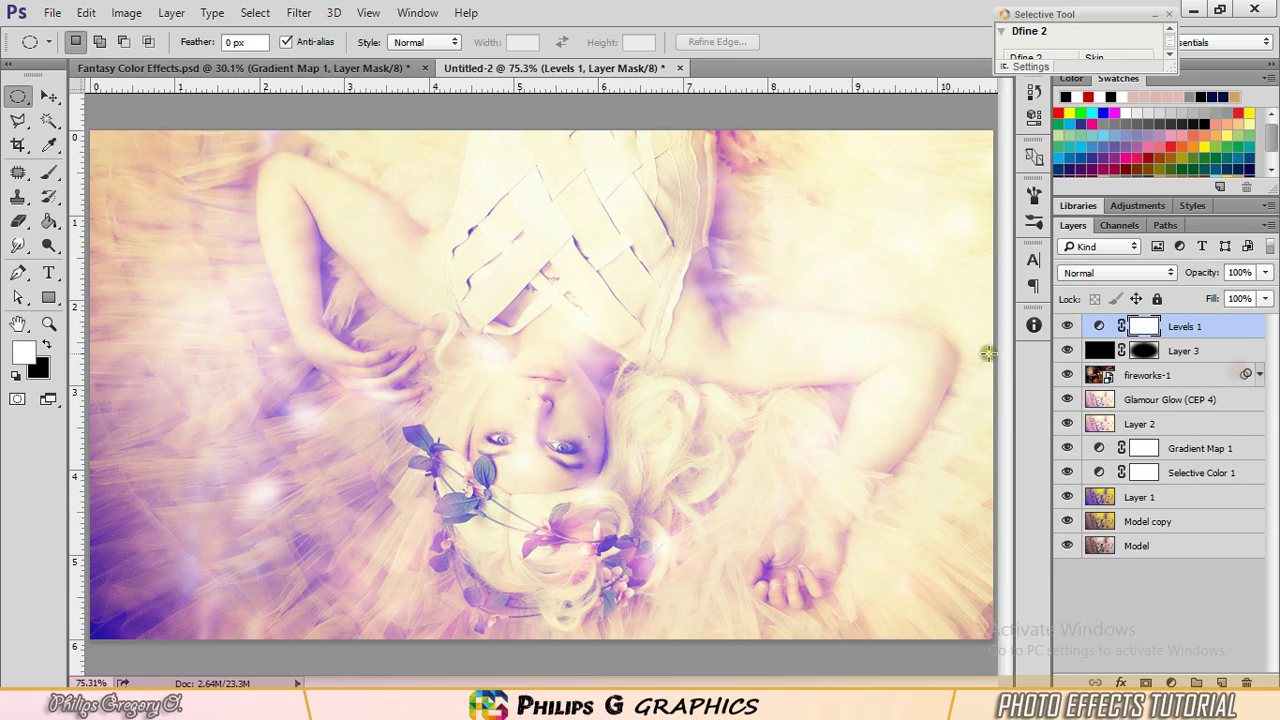